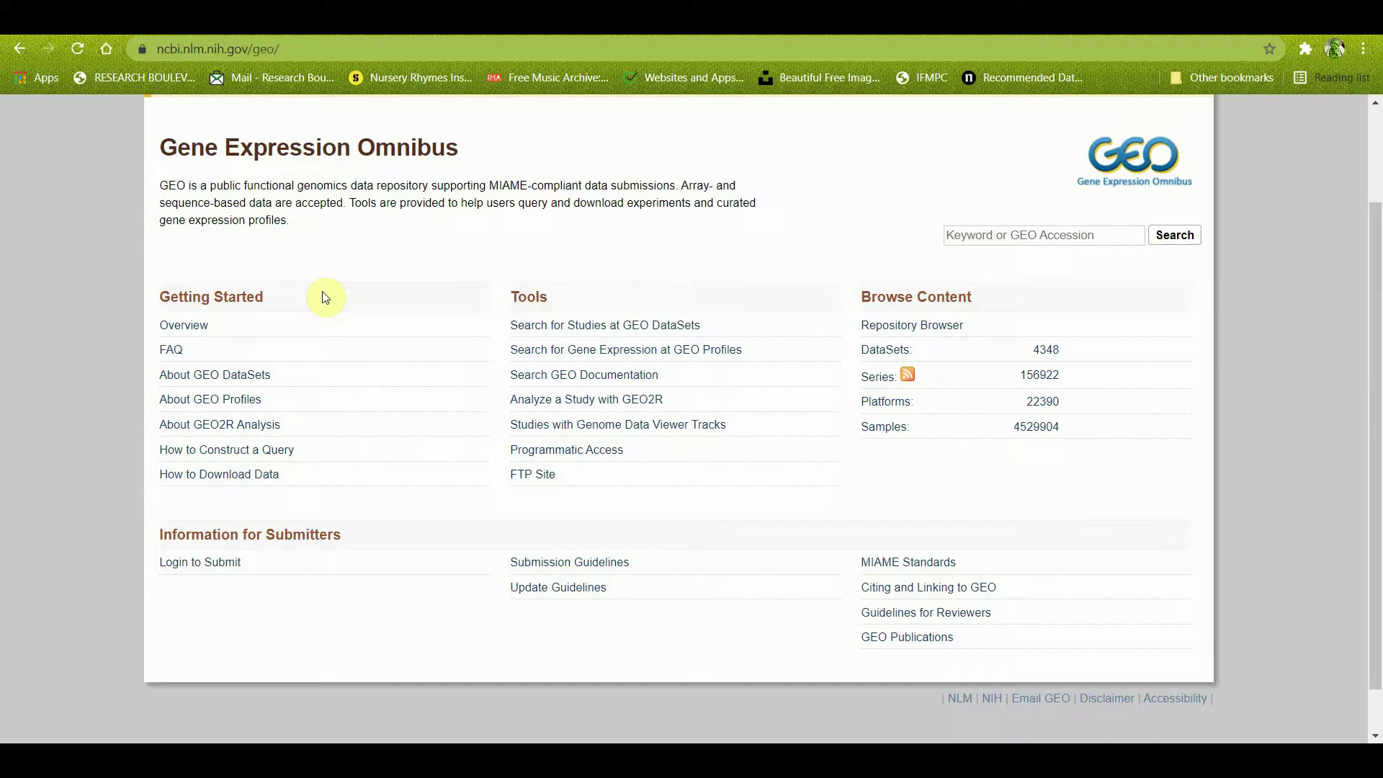
# Step: Search the Gene Expression Omnibus for "diabetes" and open the matching GEO DataSets results
pyautogui.click(985, 237)
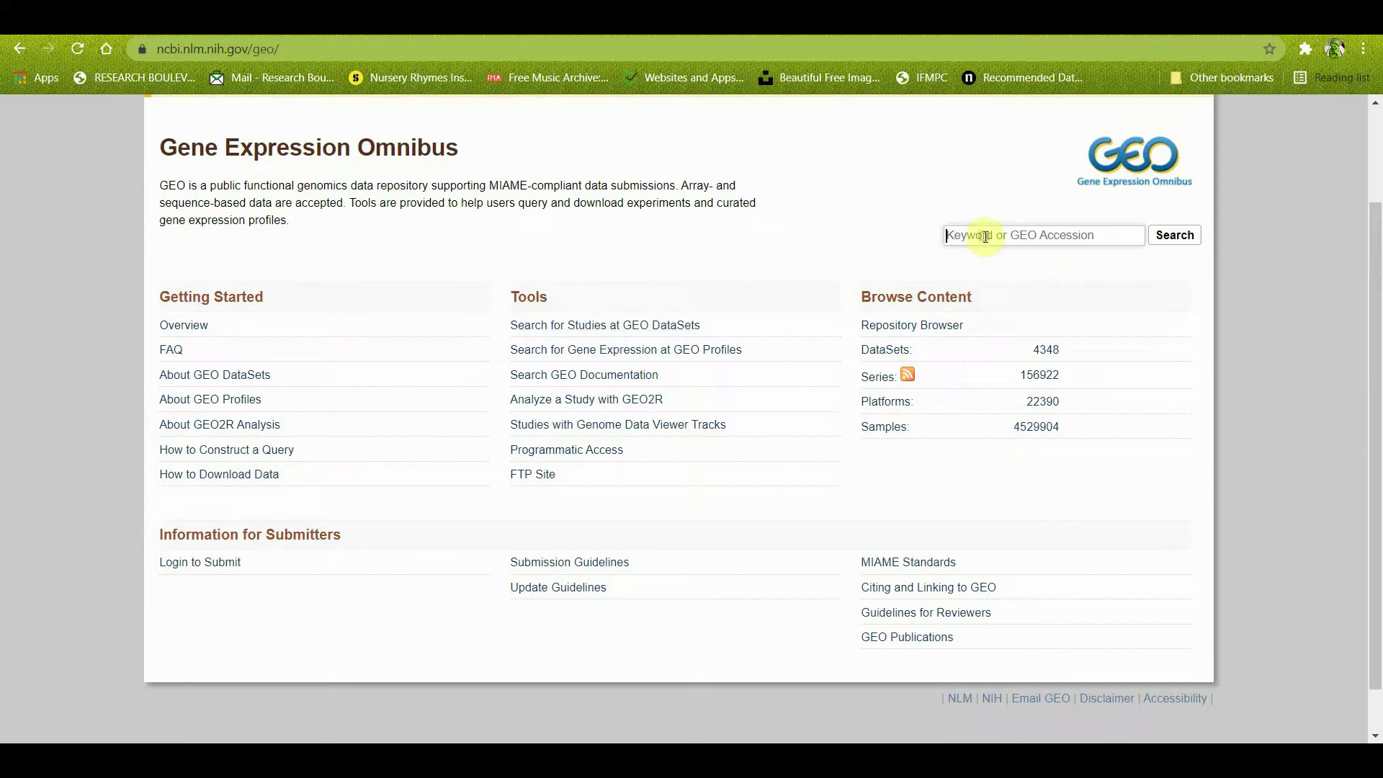
pyautogui.write('diabetes')
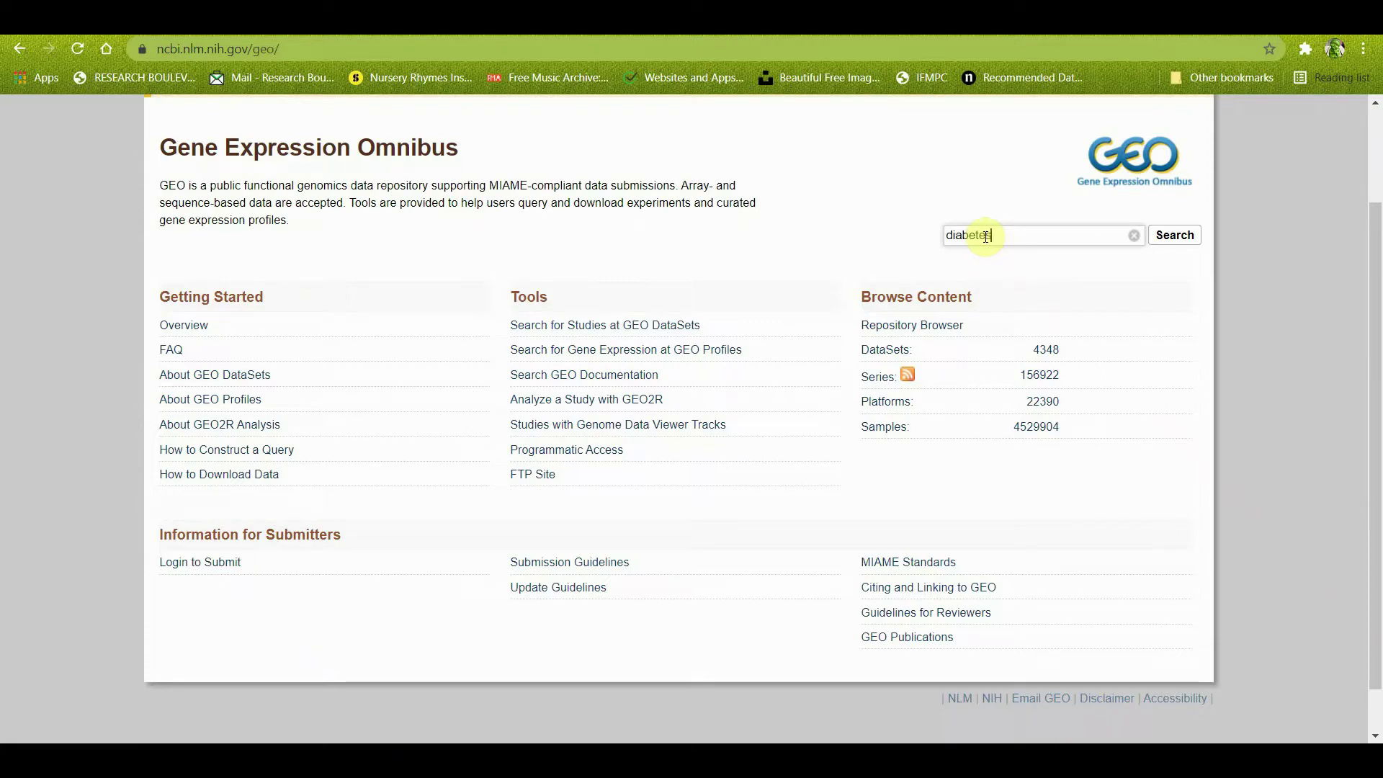
pyautogui.click(1175, 240)
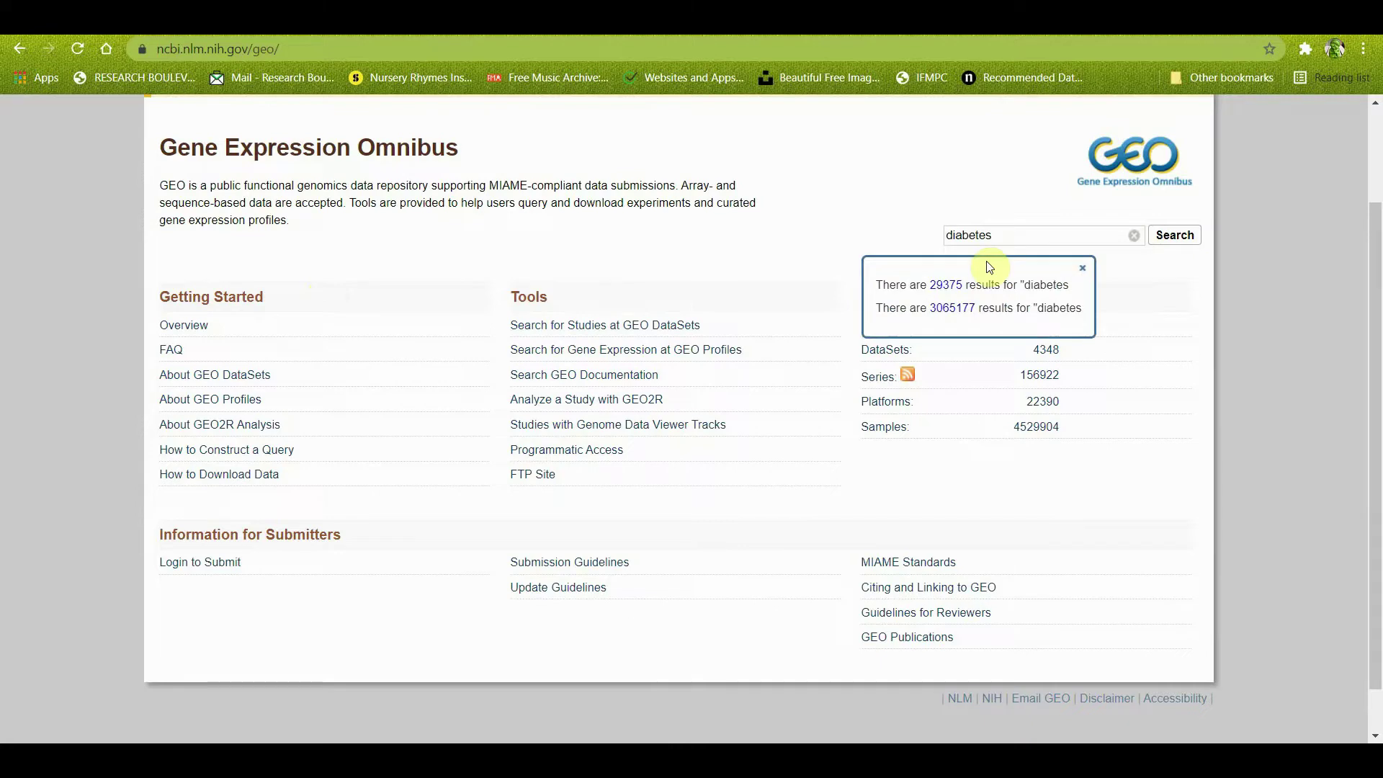
pyautogui.click(945, 285)
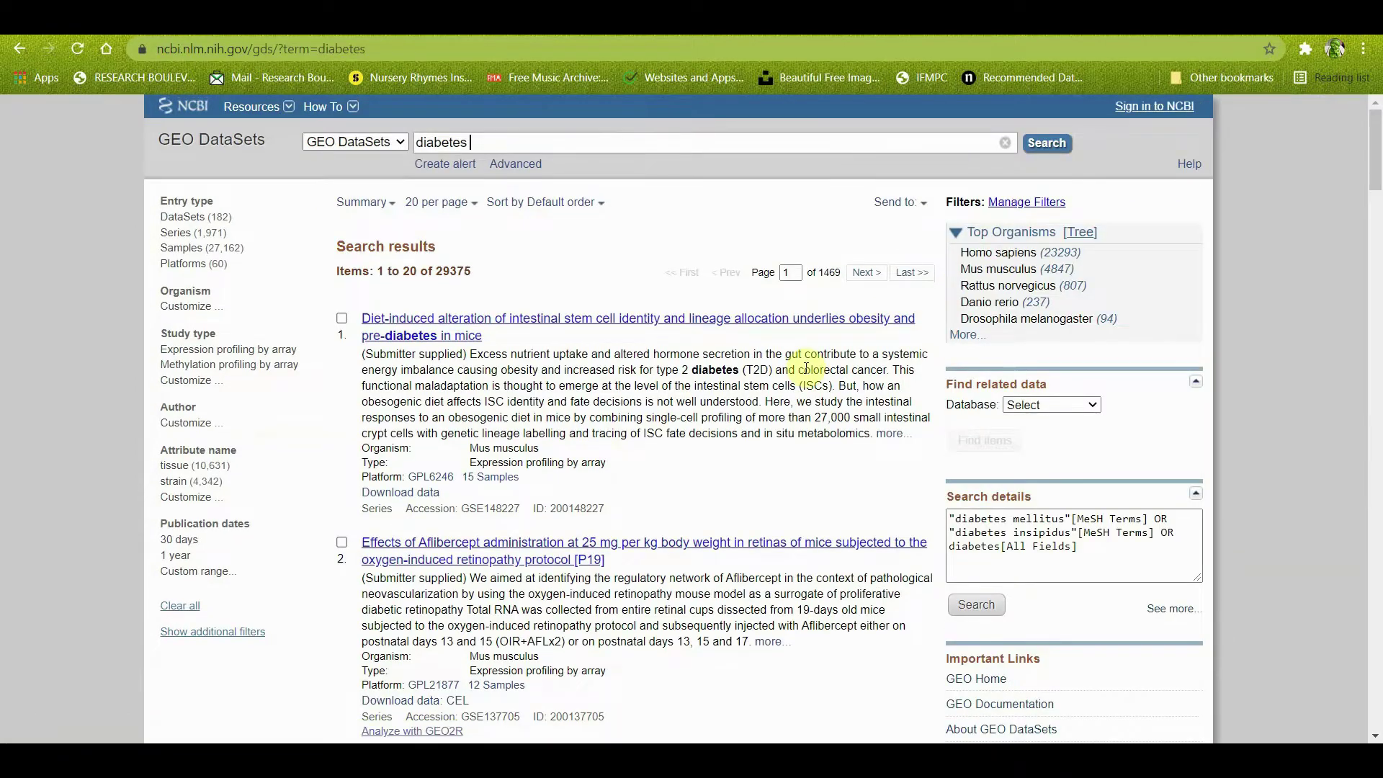
# Step: Restrict the diabetes dataset results to the organism Homo sapiens
pyautogui.scroll(-10, 597, 461)
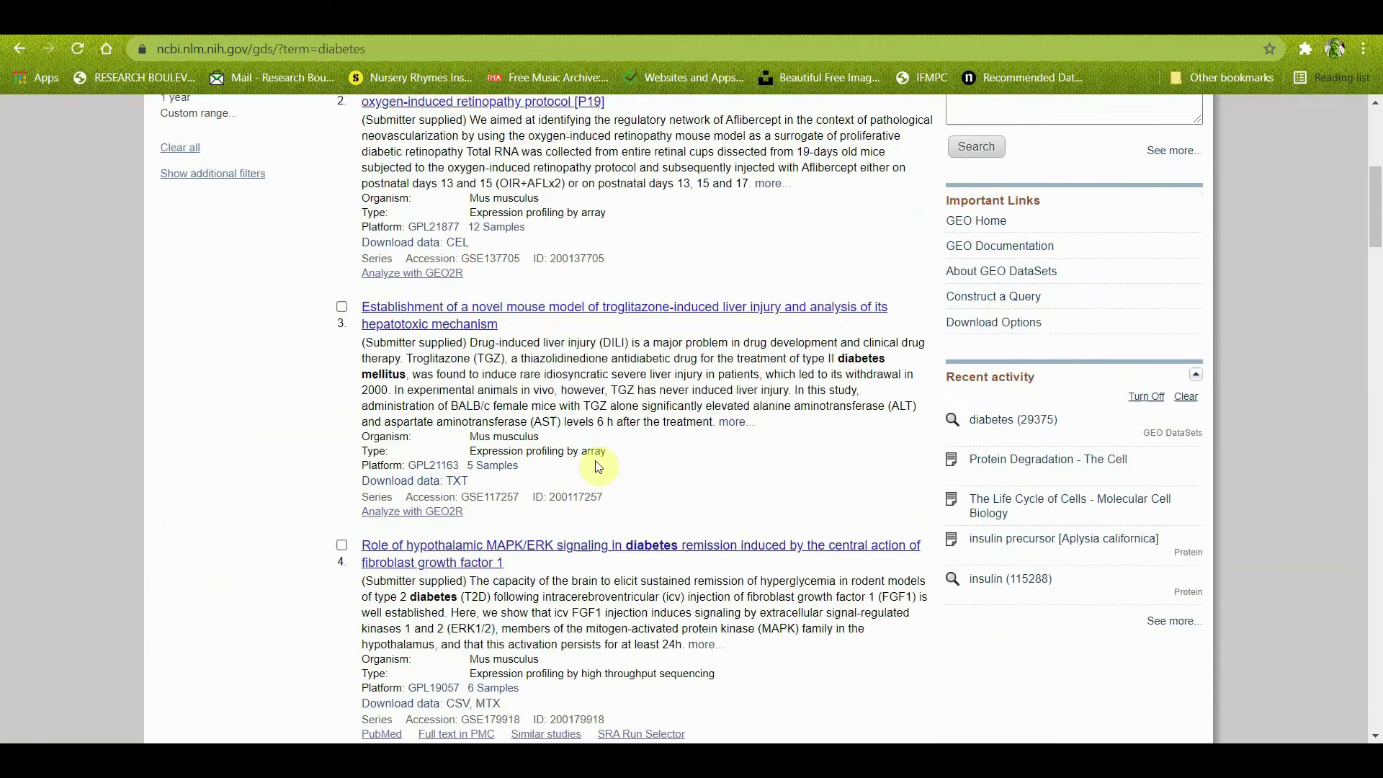
pyautogui.scroll(10, 596, 460)
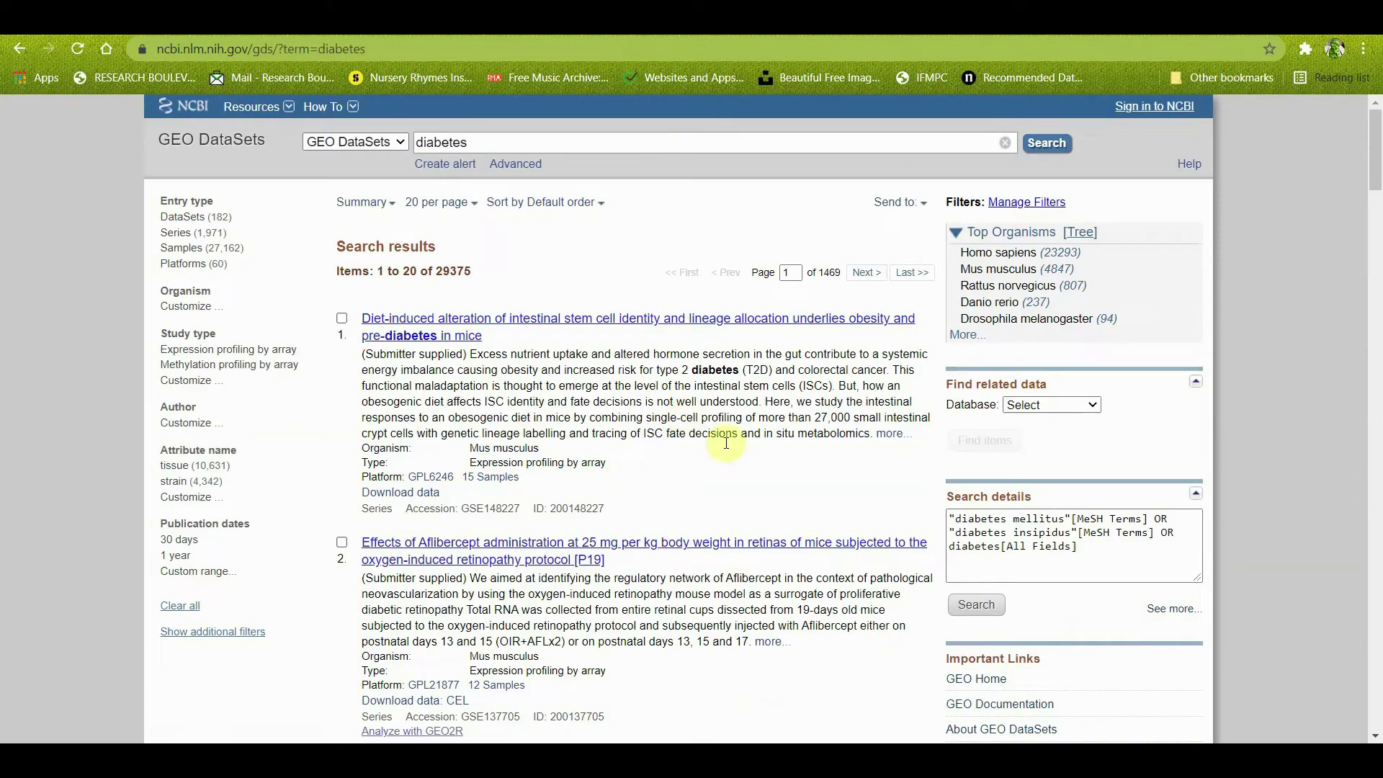
pyautogui.click(1071, 255)
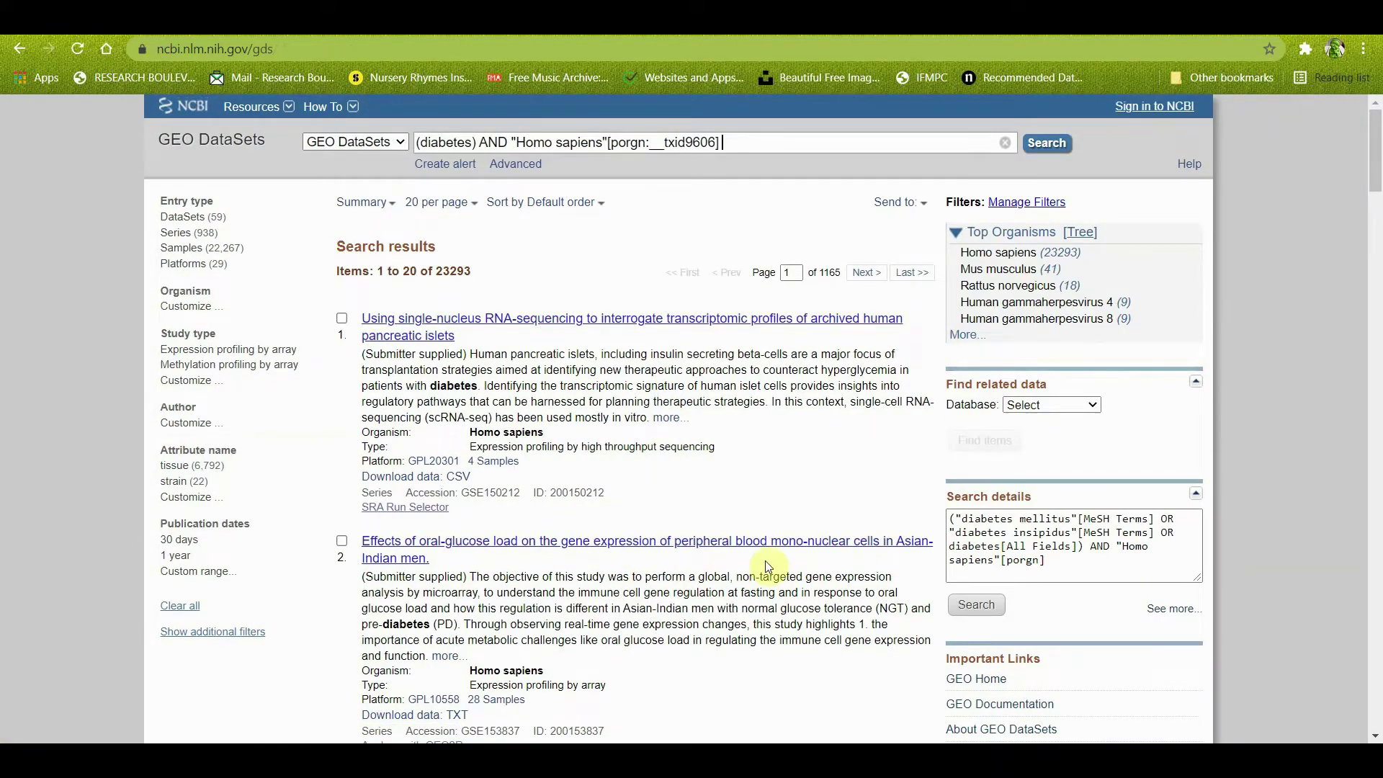
# Step: Examine the human diabetes results for each study's description, experiment type, platform, sample count and GEO2R availability
pyautogui.scroll(-10, 691, 572)
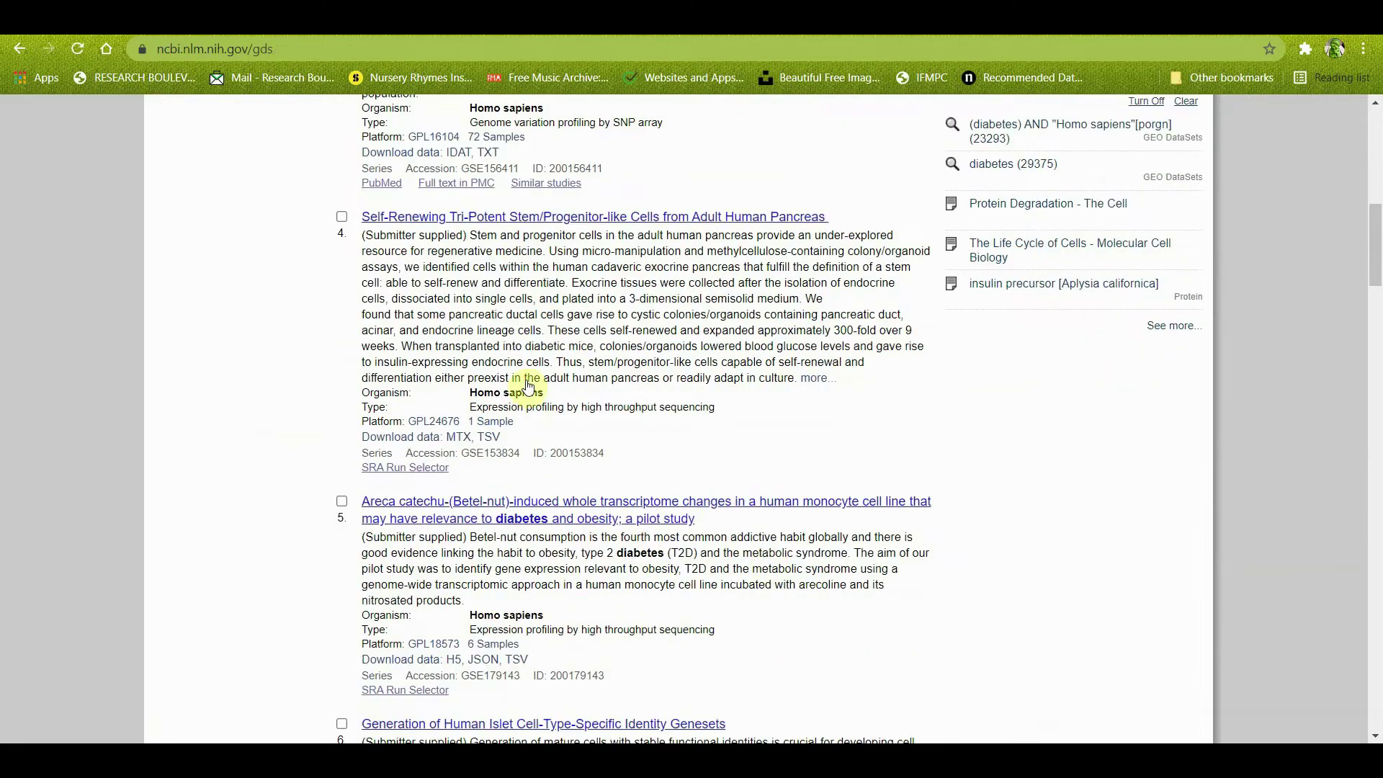
pyautogui.scroll(5, 633, 540)
pyautogui.scroll(5, 640, 543)
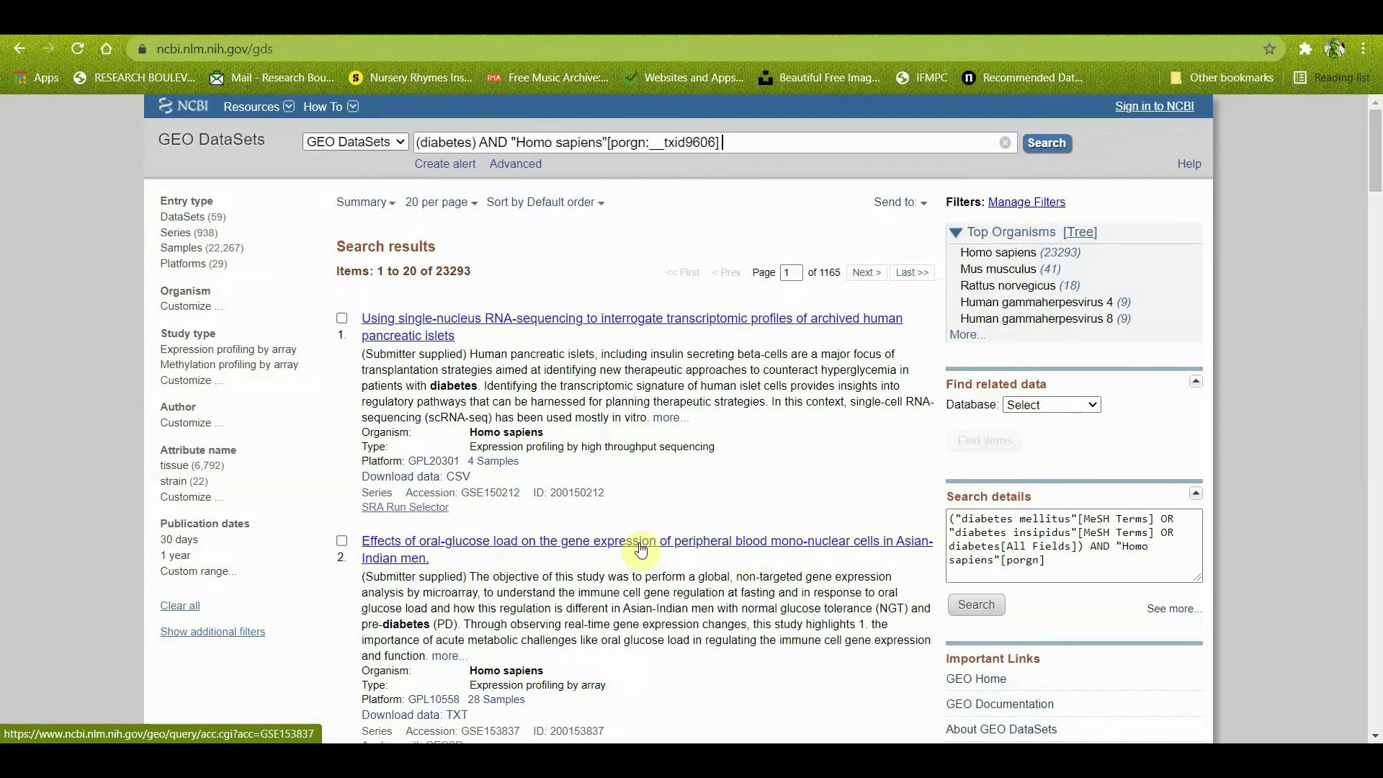
pyautogui.scroll(-4, 735, 576)
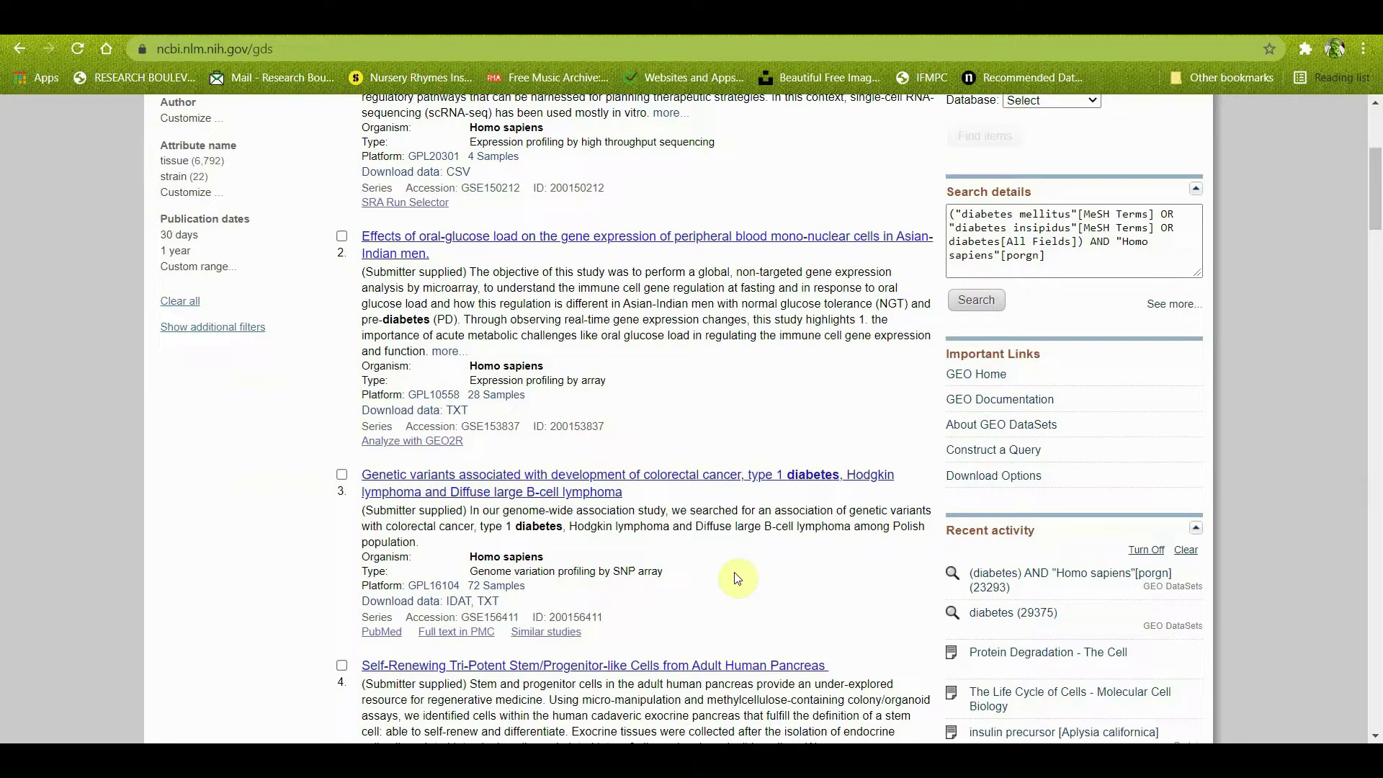
pyautogui.scroll(3, 736, 578)
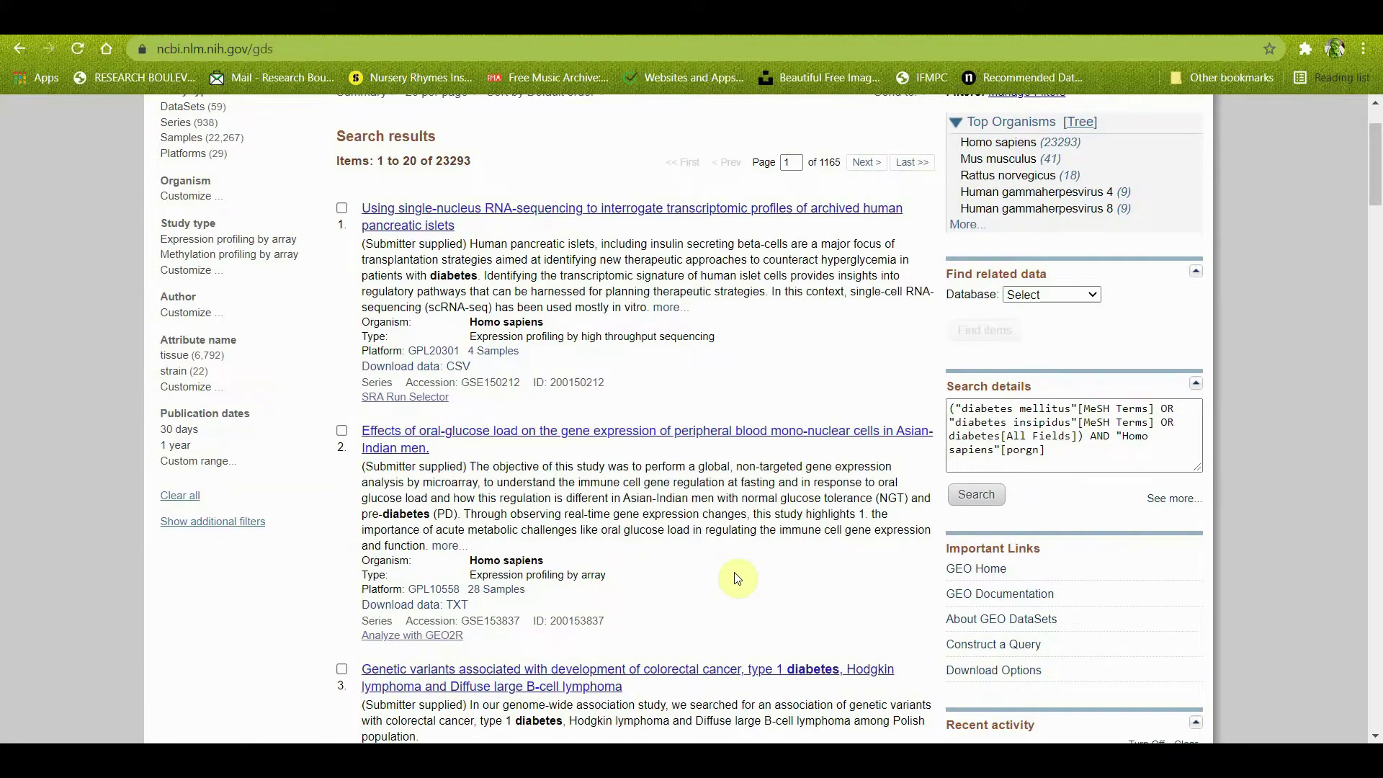
pyautogui.scroll(1, 736, 578)
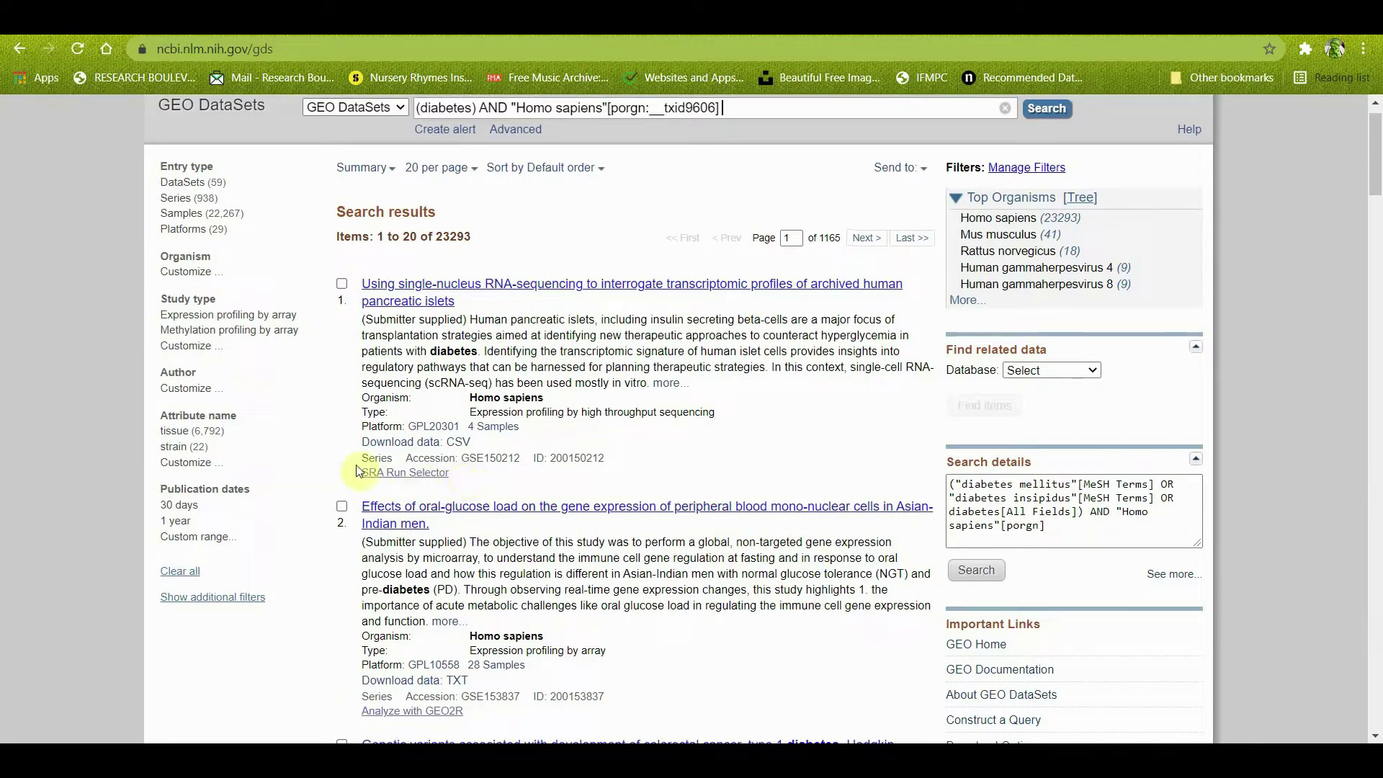
pyautogui.scroll(-1, 507, 455)
pyautogui.scroll(-3, 507, 454)
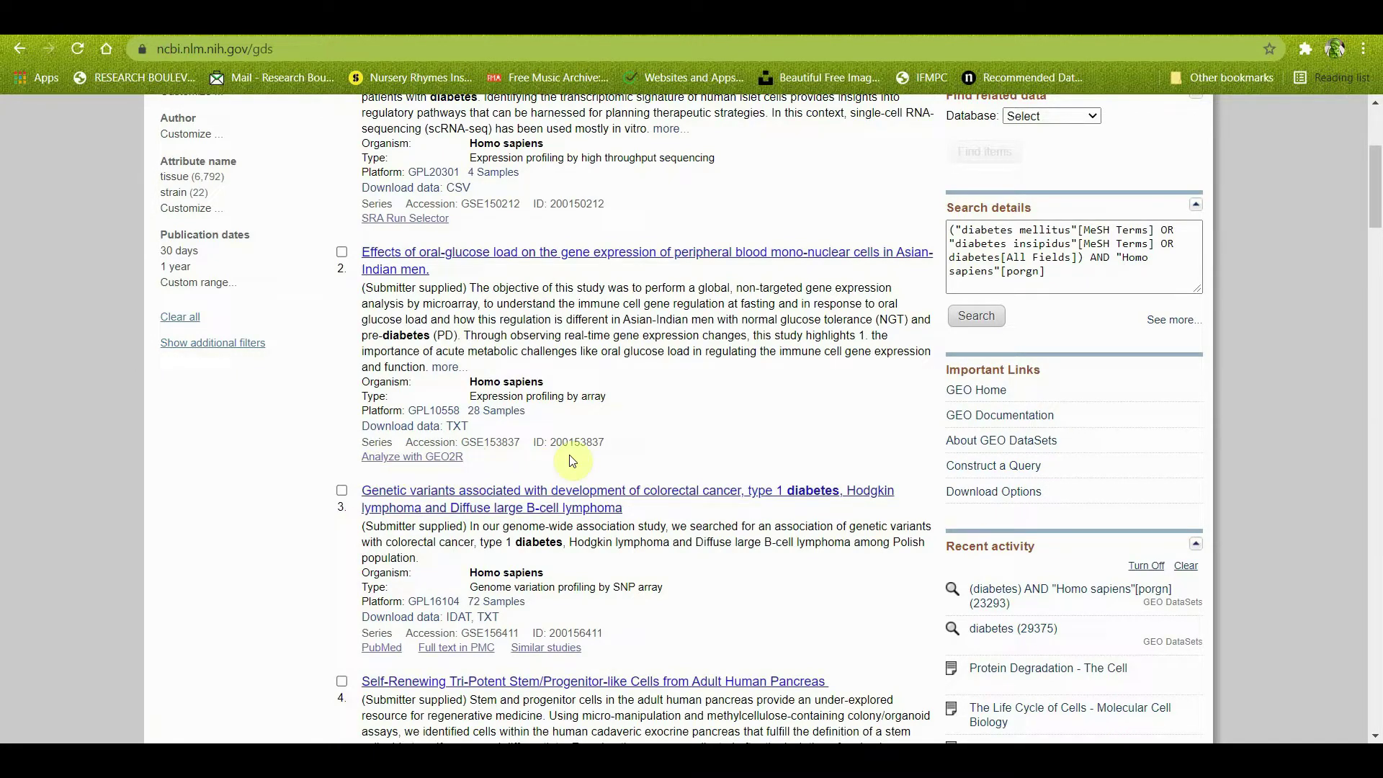
pyautogui.scroll(1, 573, 461)
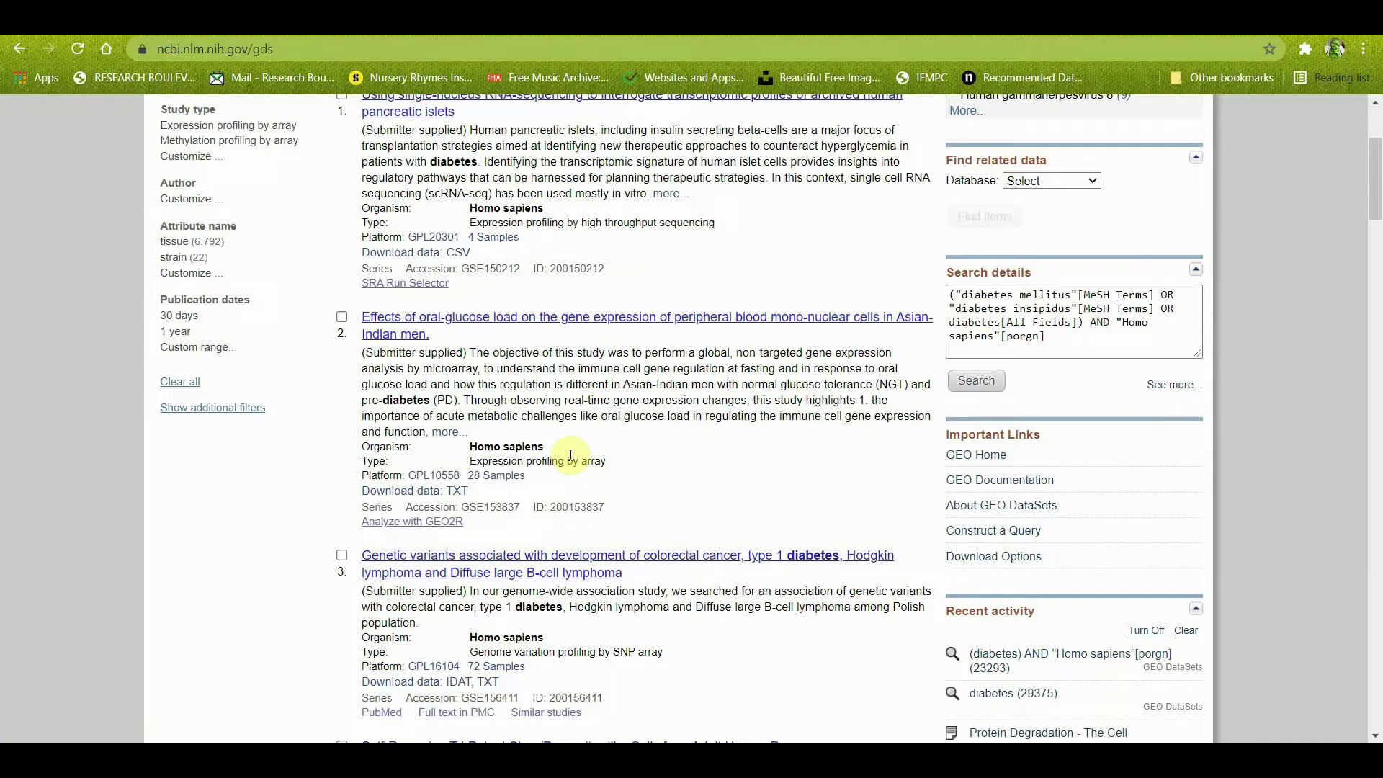
# Step: Open the study on oral-glucose load effects in Asian-Indian men in a new tab and switch to it
pyautogui.rightClick(564, 324)
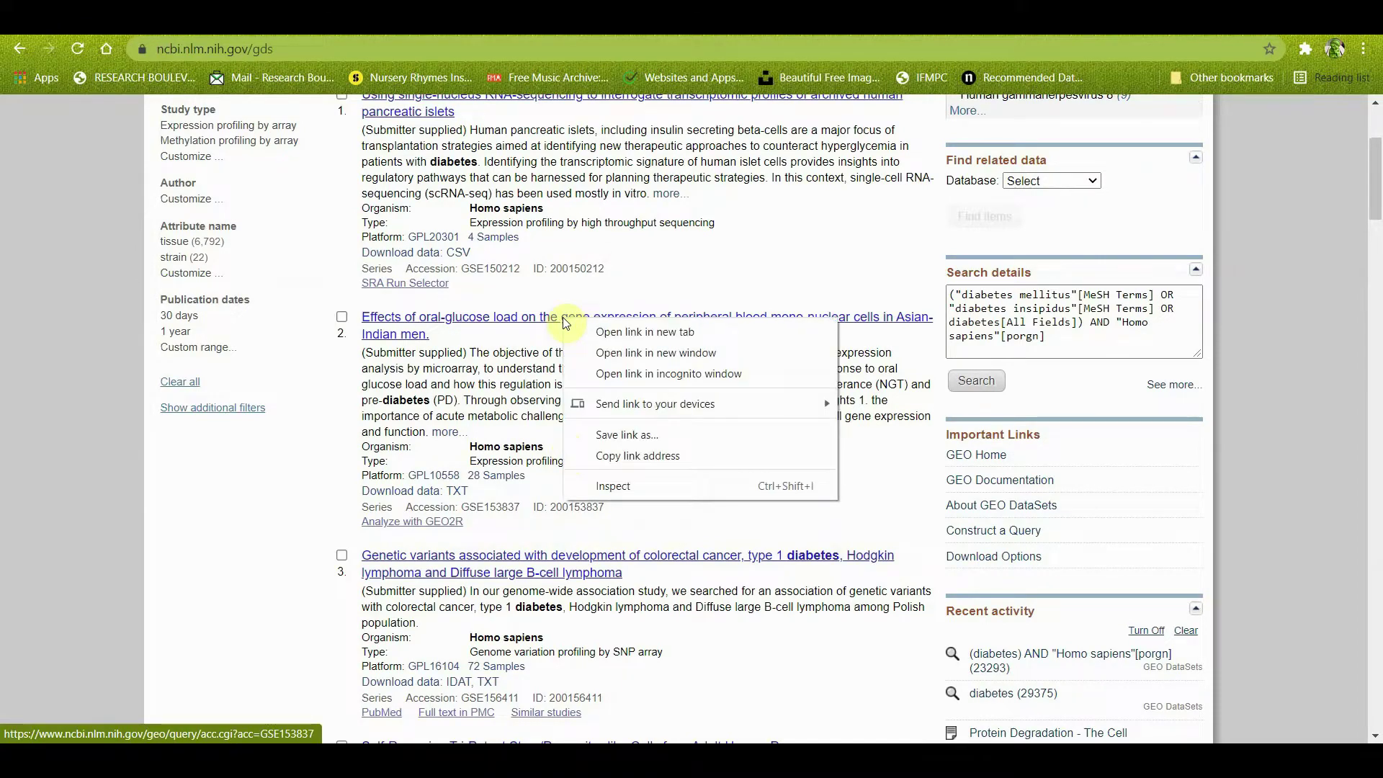
pyautogui.click(605, 333)
pyautogui.hotkey('ctrl', 'Tab')
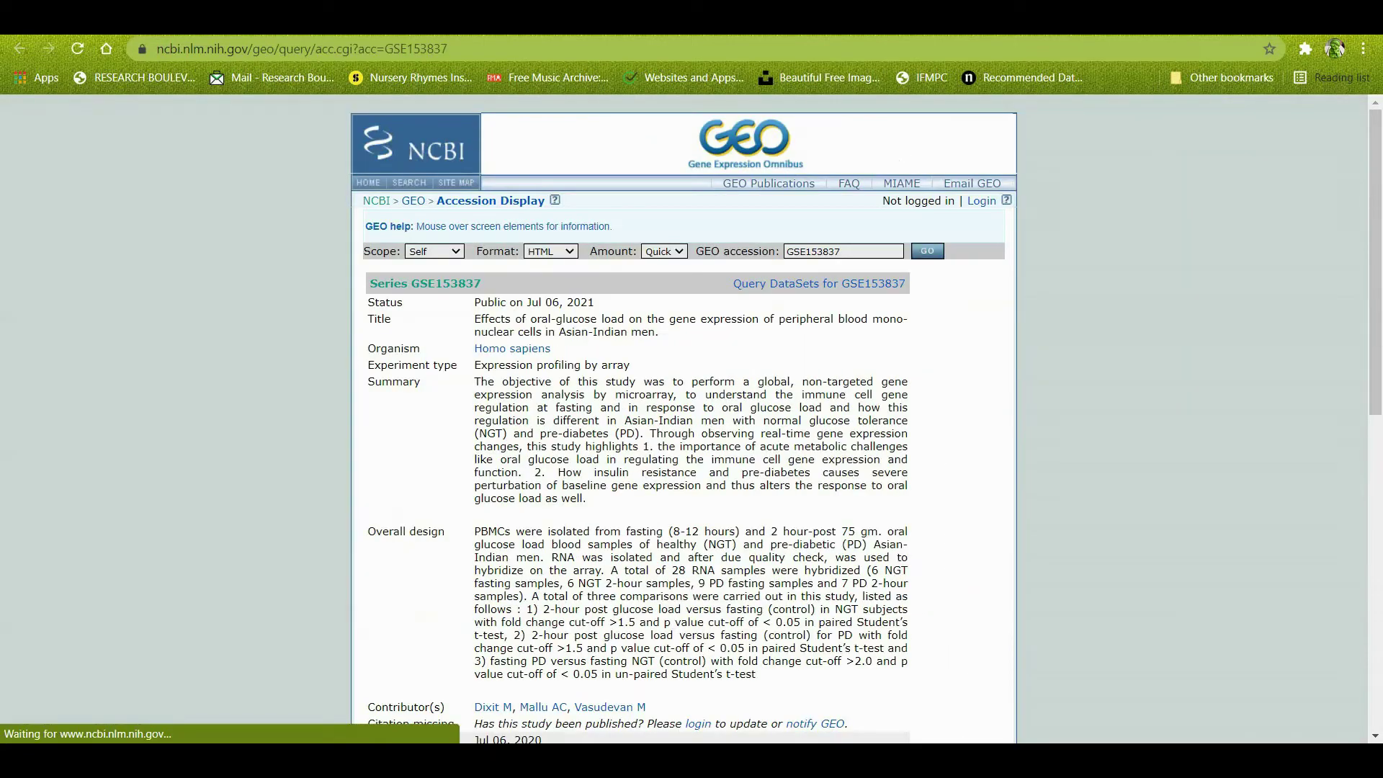
# Step: Review the upper part of the series record and highlight its GEO accession number
pyautogui.scroll(-3, 649, 456)
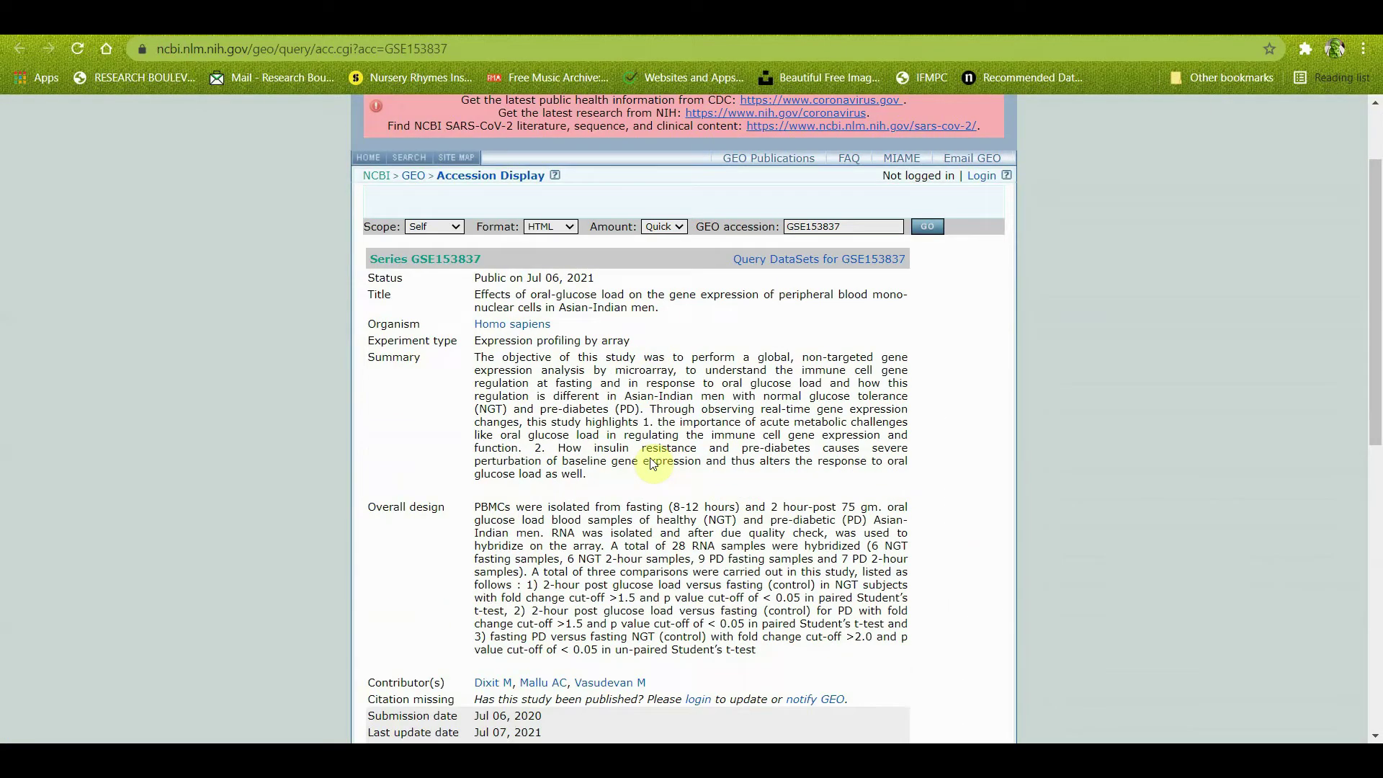
pyautogui.scroll(3, 651, 459)
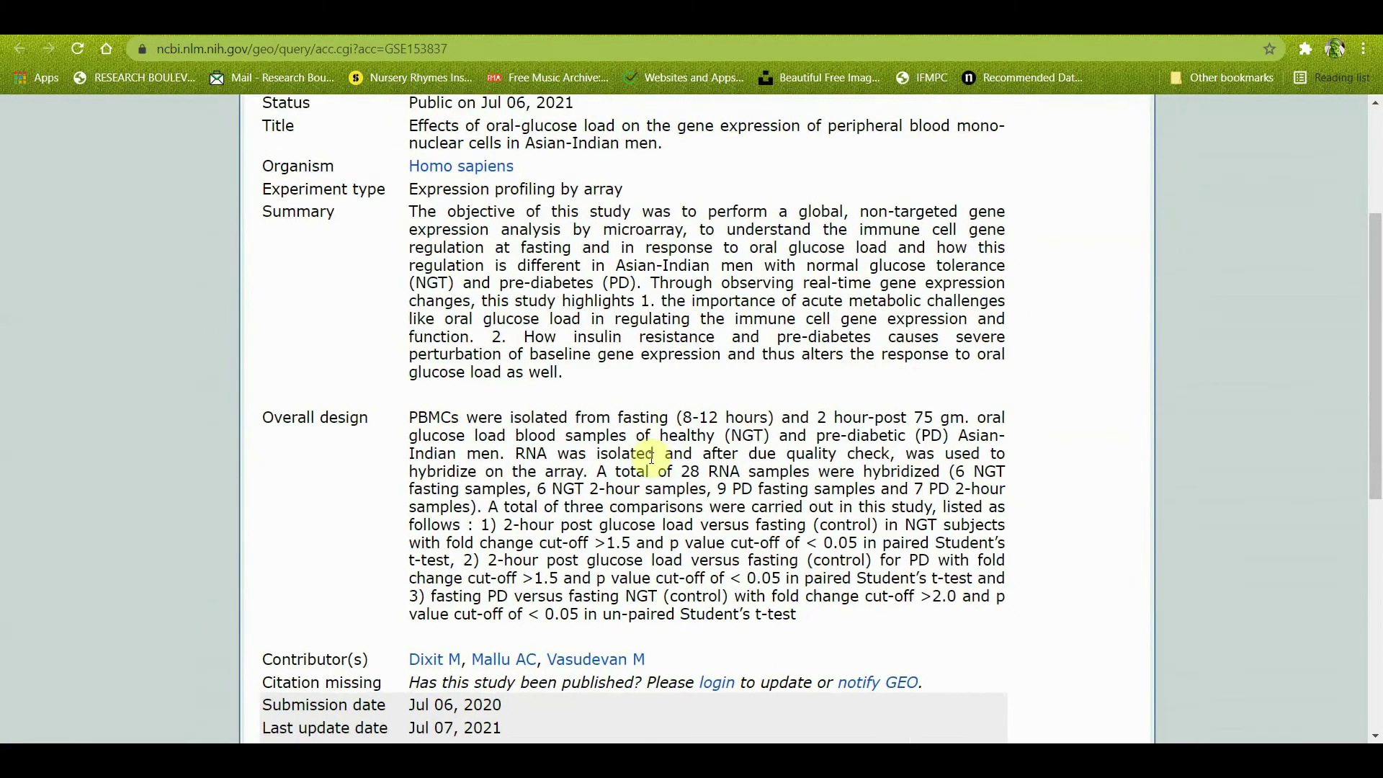
pyautogui.scroll(1, 650, 458)
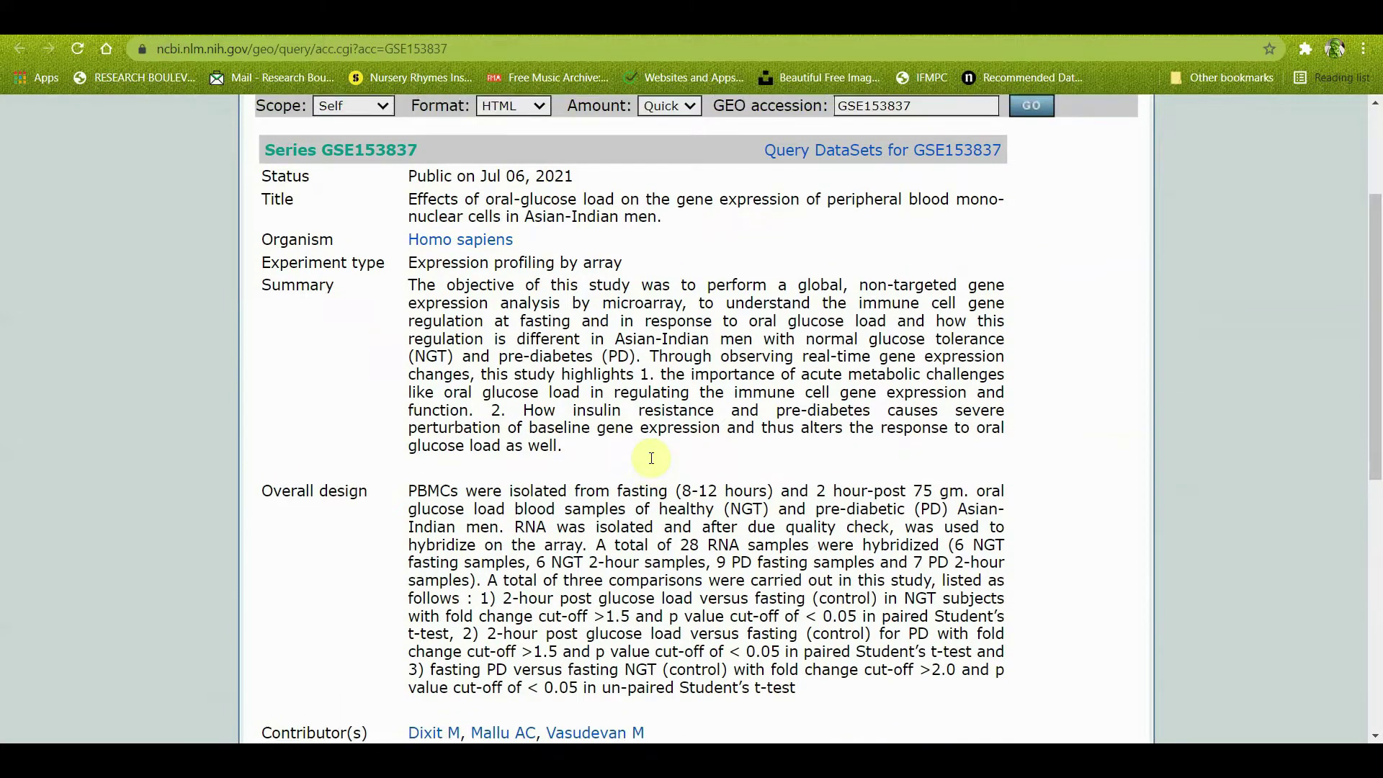
pyautogui.click(912, 112)
pyautogui.moveTo(913, 112); pyautogui.dragTo(830, 115)
pyautogui.click(777, 311)
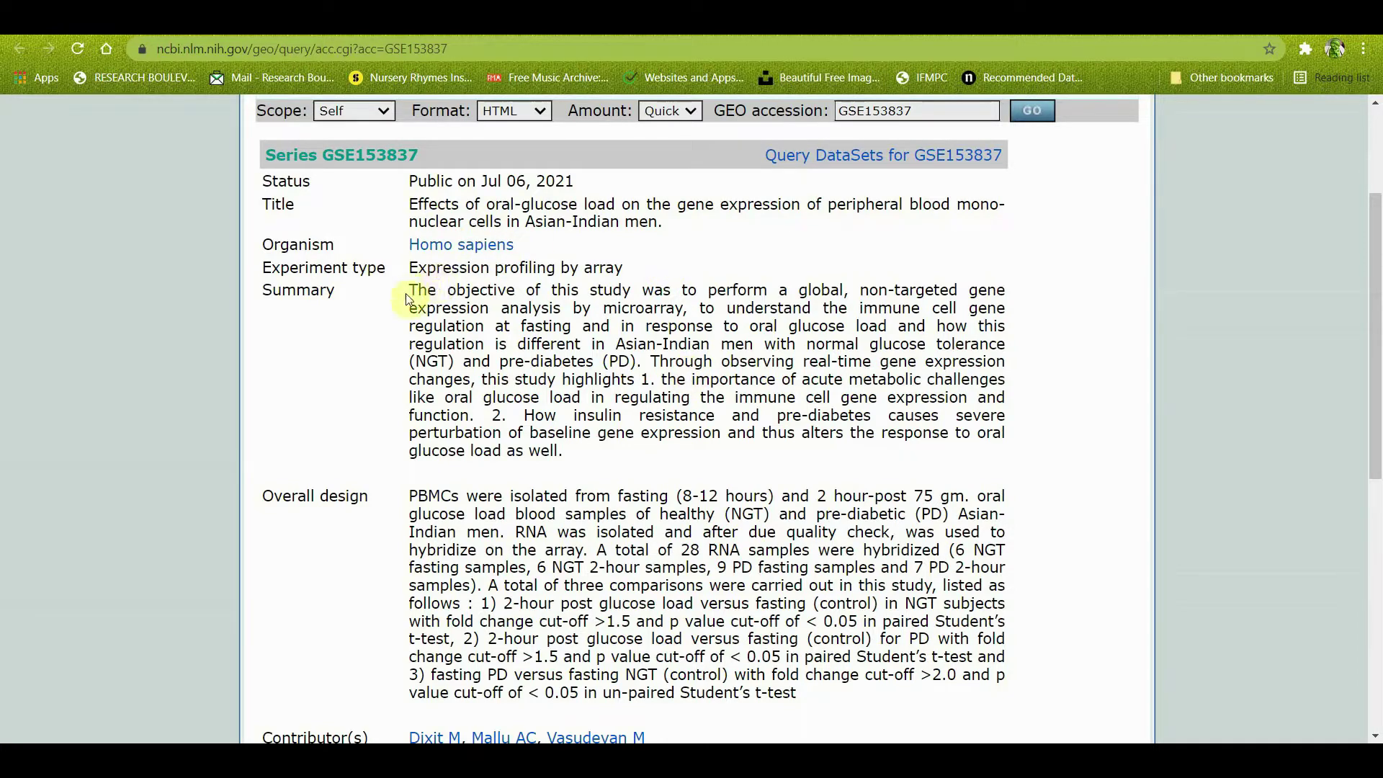
# Step: Highlight the record's Summary and Overall design texts to read the study's objective and comparisons
pyautogui.moveTo(409, 291); pyautogui.dragTo(595, 452)
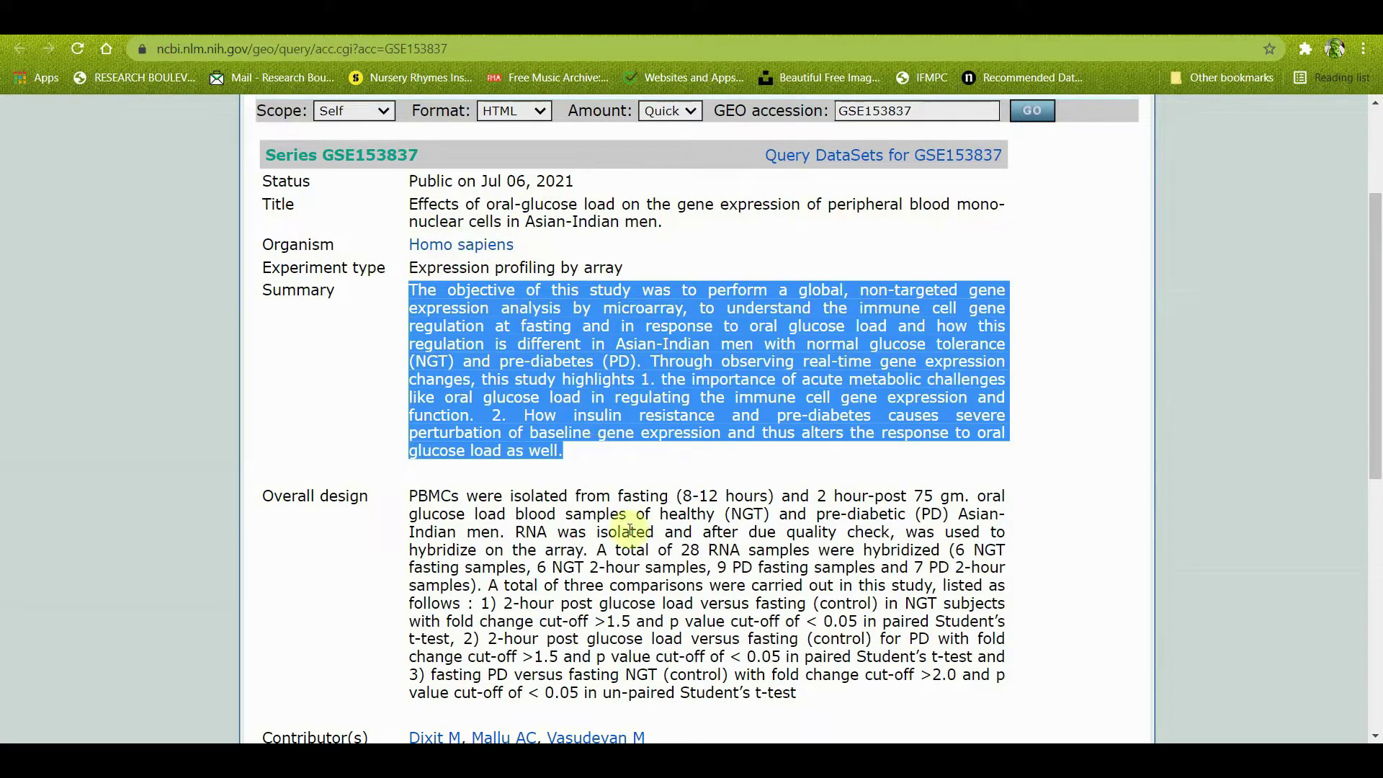
pyautogui.scroll(-3, 630, 531)
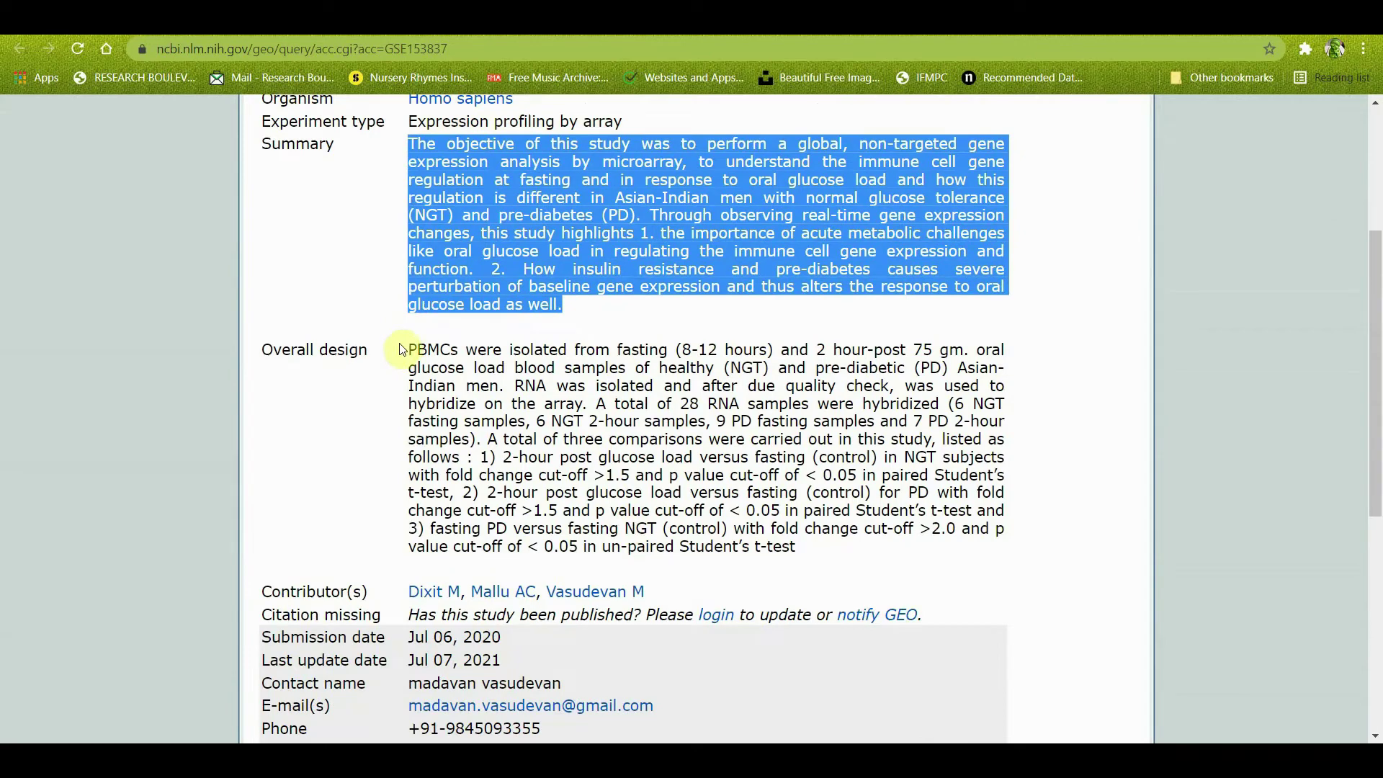
pyautogui.moveTo(409, 349); pyautogui.dragTo(806, 545)
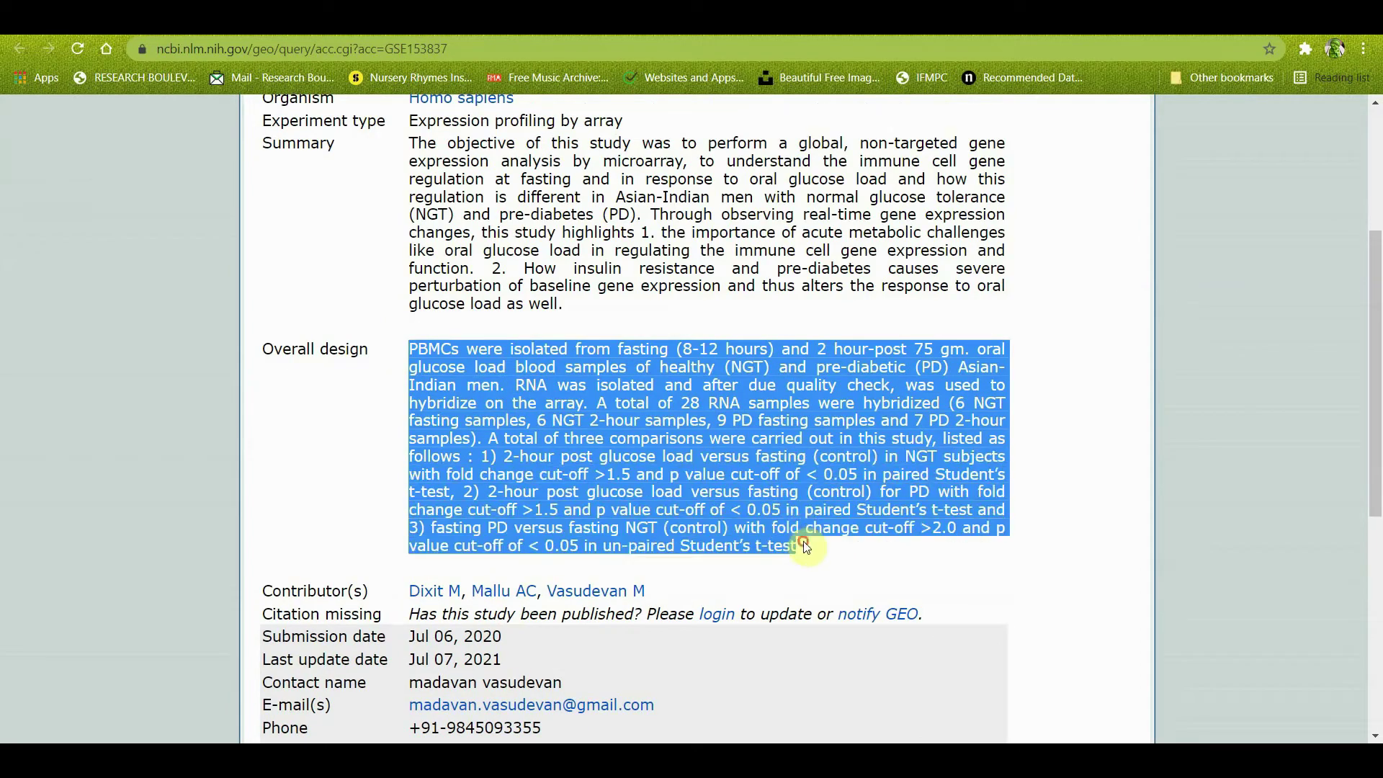
pyautogui.click(927, 581)
# Step: Review the record's contact, platform, sample and download details, and open the series in GEO2R for analysis
pyautogui.scroll(-3, 922, 569)
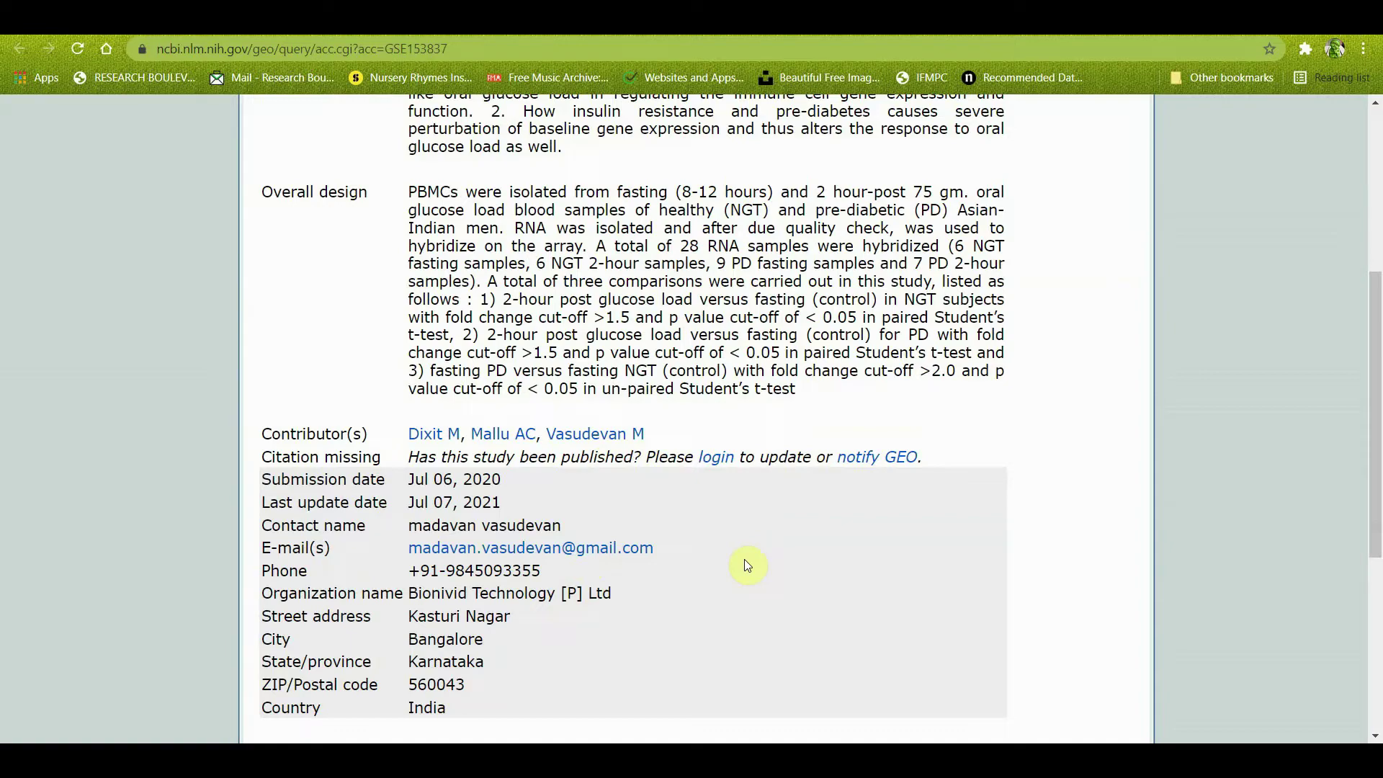
pyautogui.scroll(2, 776, 446)
pyautogui.scroll(3, 776, 444)
pyautogui.scroll(-6, 776, 444)
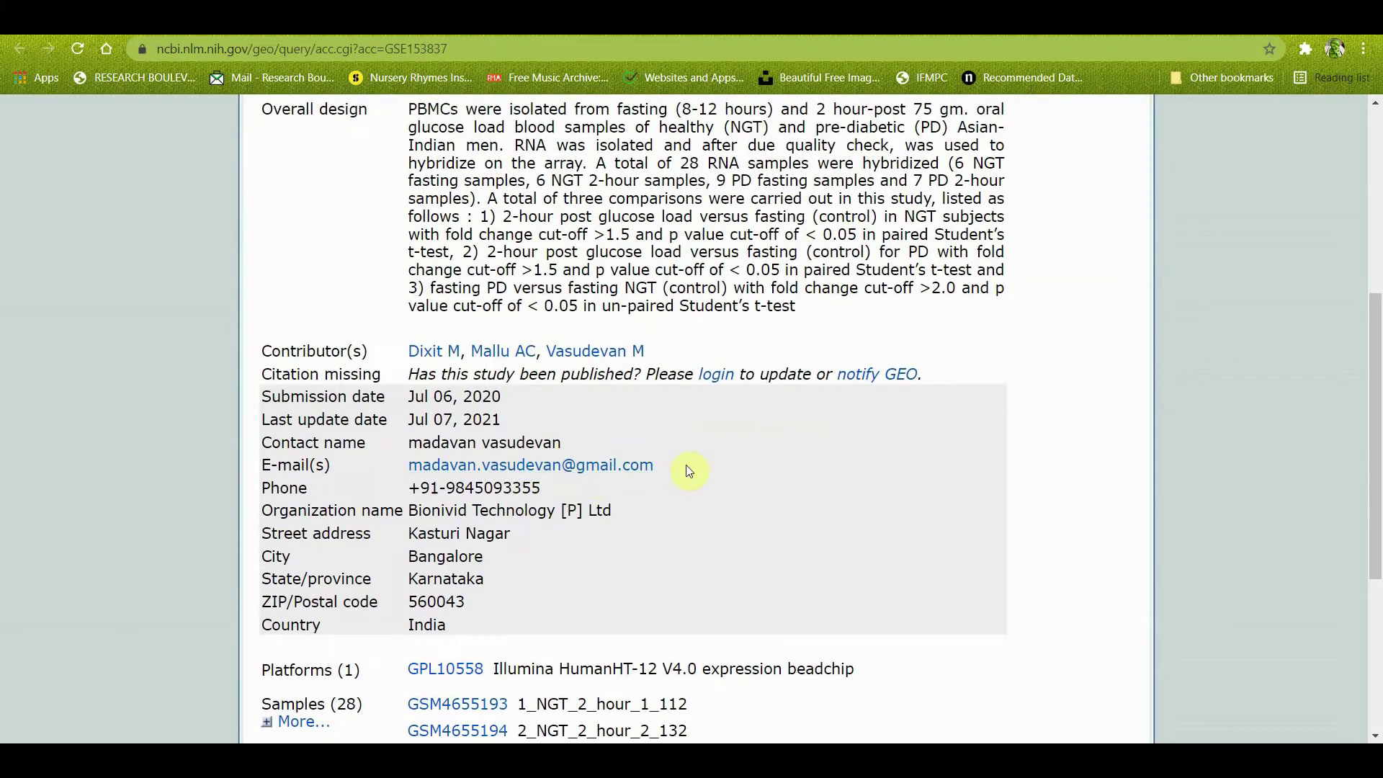
pyautogui.scroll(-4, 690, 469)
pyautogui.scroll(-3, 690, 470)
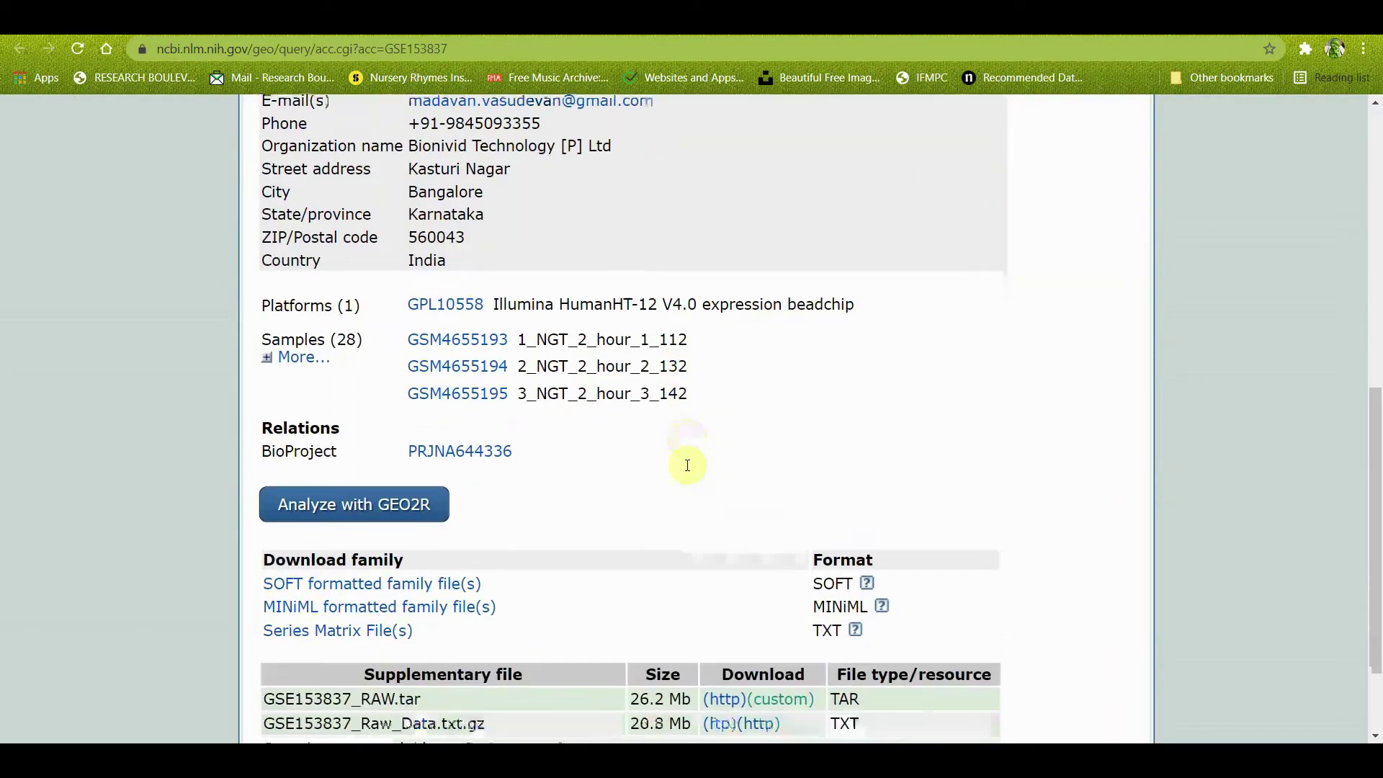
pyautogui.scroll(-1, 690, 471)
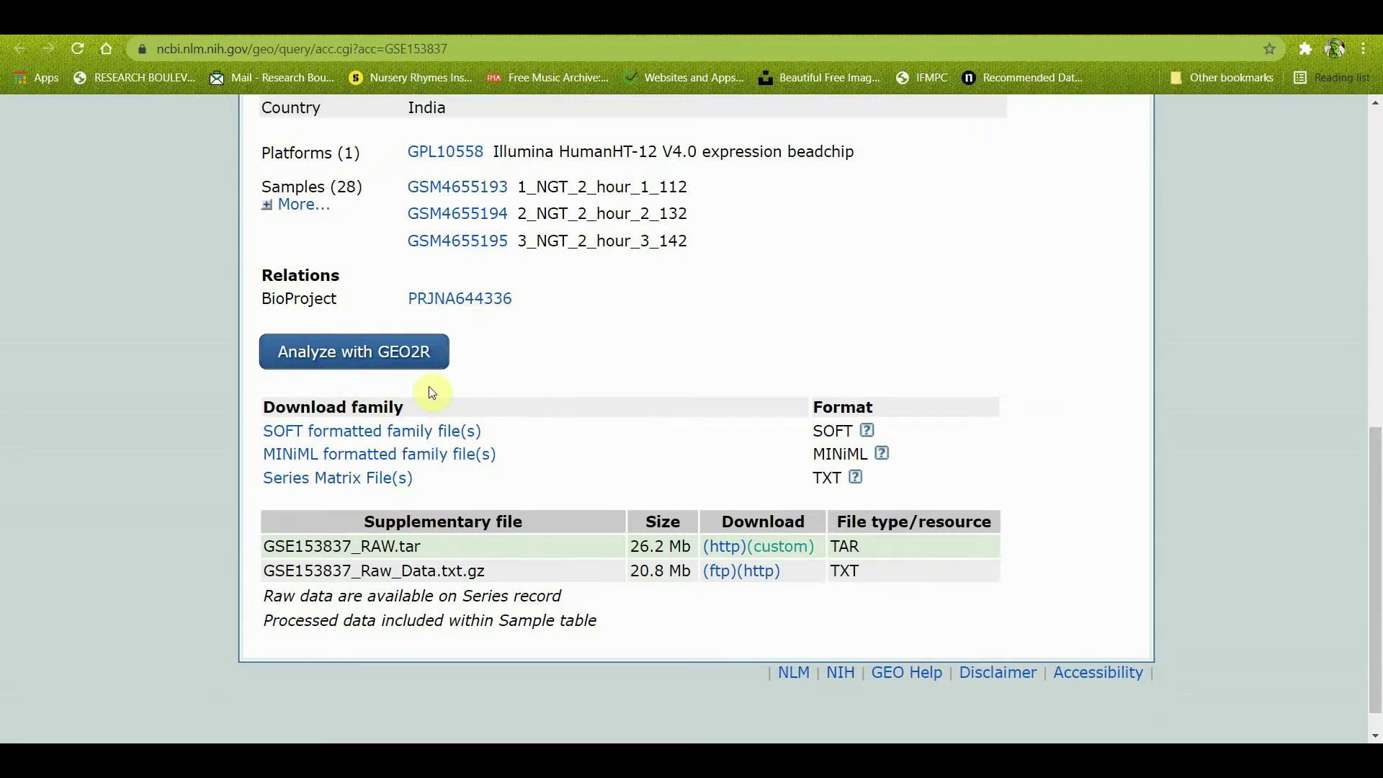
pyautogui.click(375, 352)
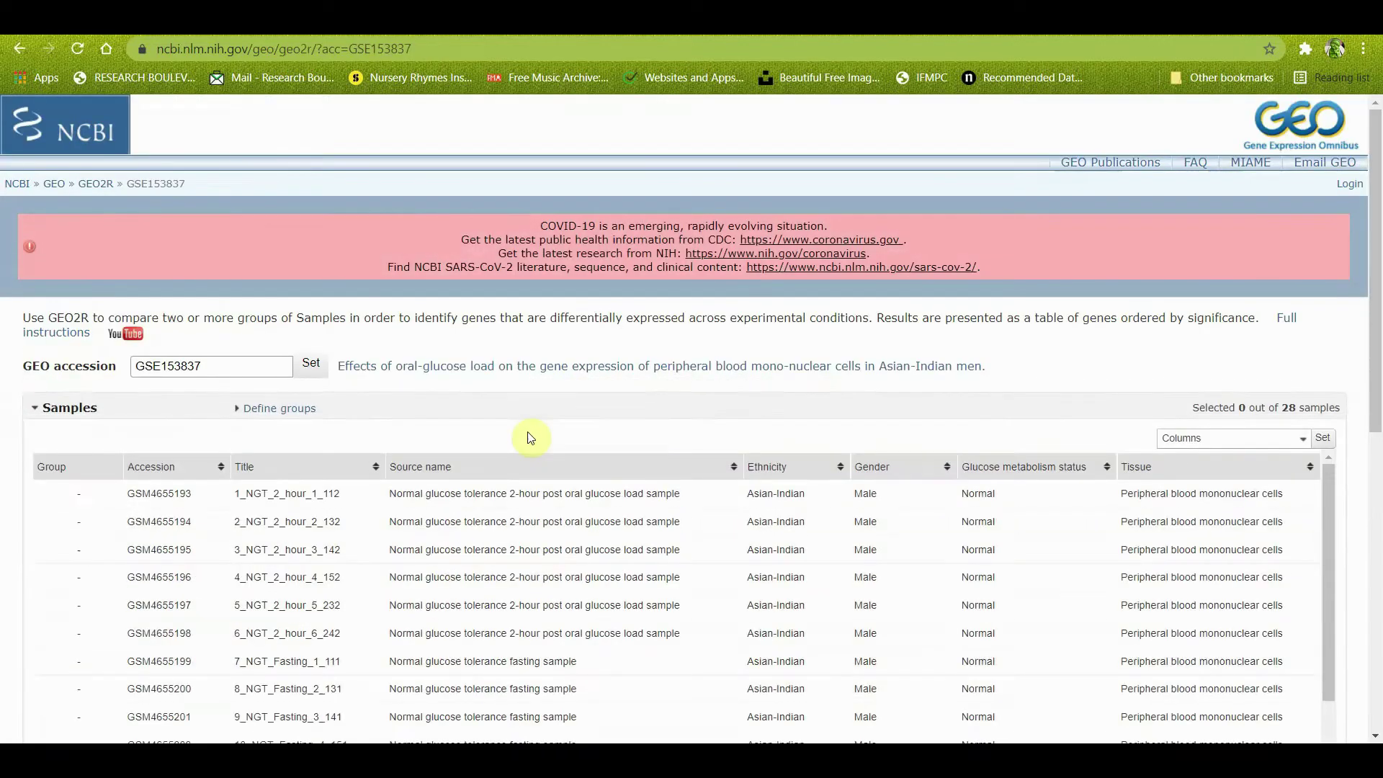
# Step: Examine the GEO2R samples table, comparing the glucose metabolism status listed for each sample
pyautogui.scroll(-3, 531, 437)
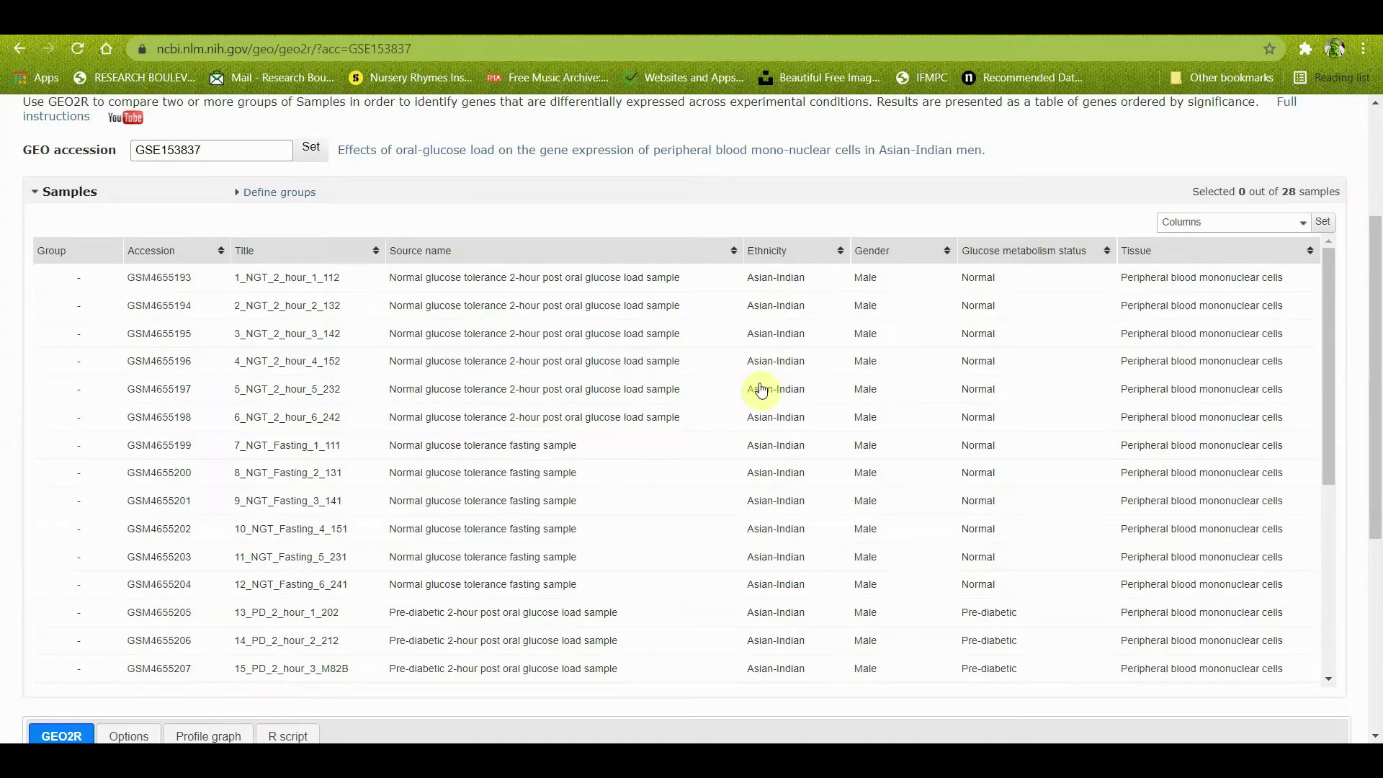
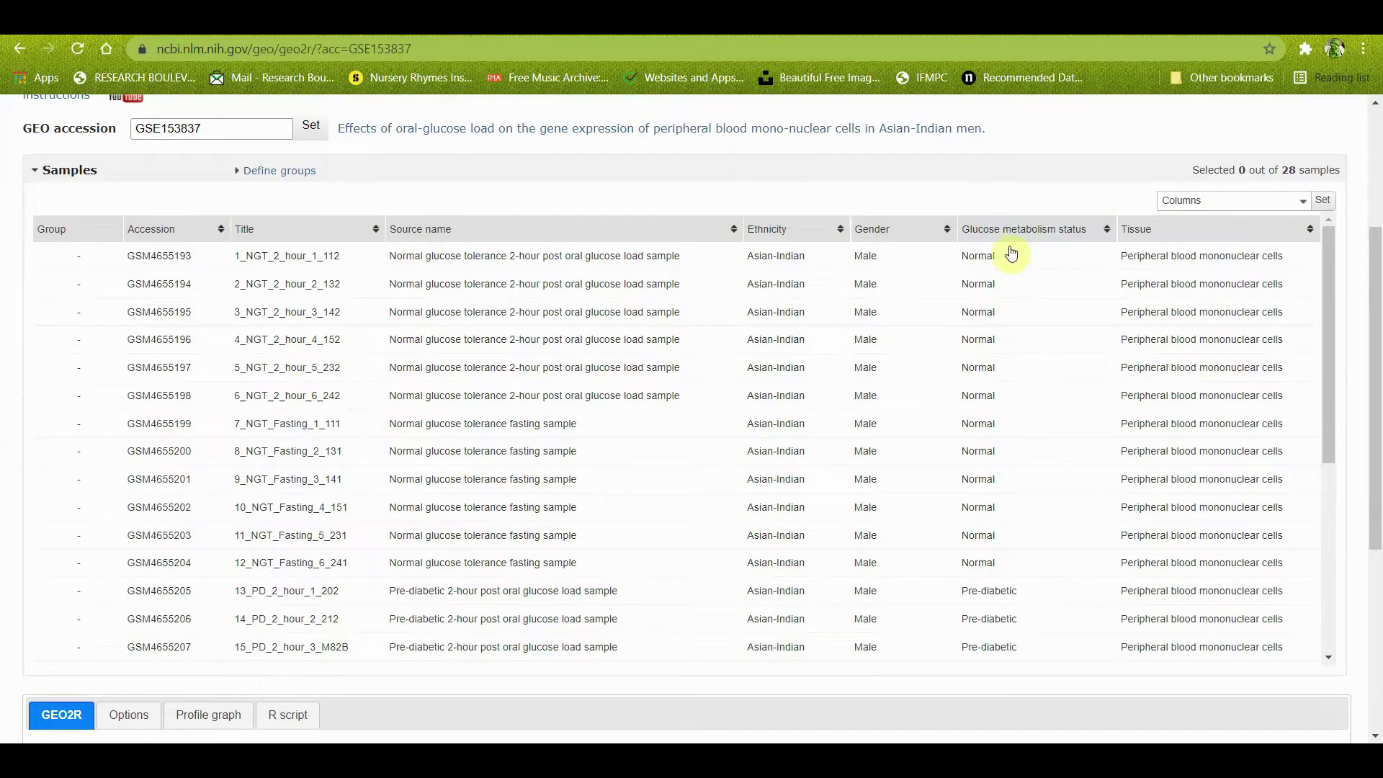
pyautogui.scroll(5, 1028, 280)
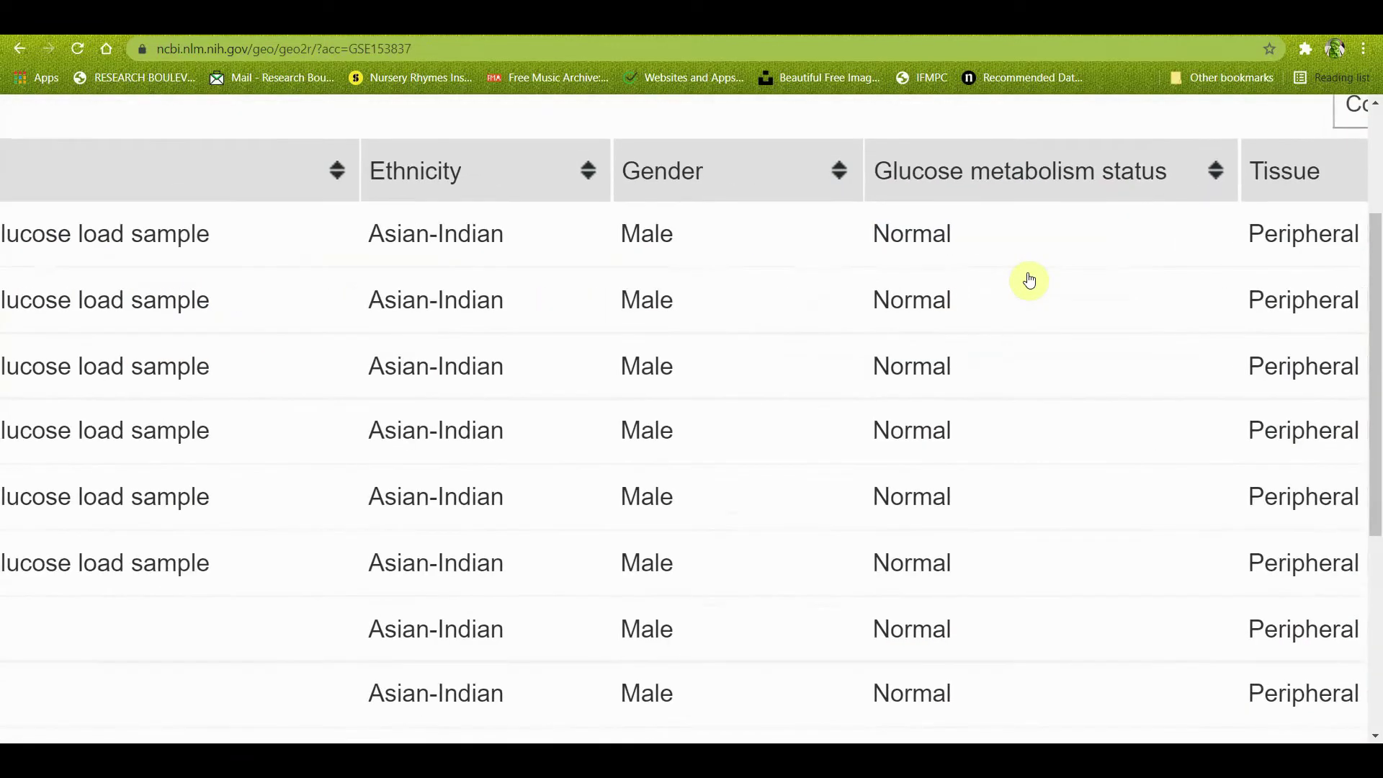
pyautogui.scroll(-1, 998, 498)
pyautogui.scroll(-10, 998, 497)
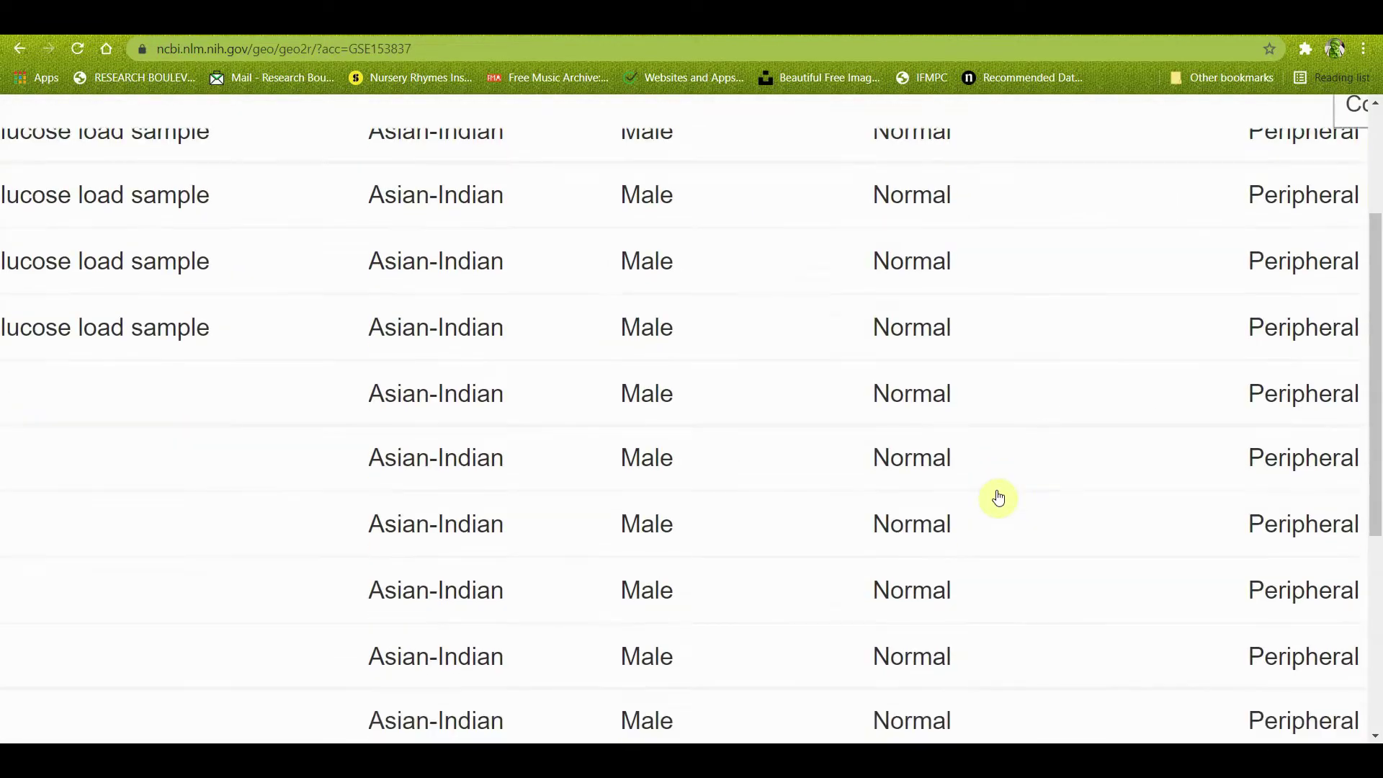
pyautogui.scroll(-8, 999, 497)
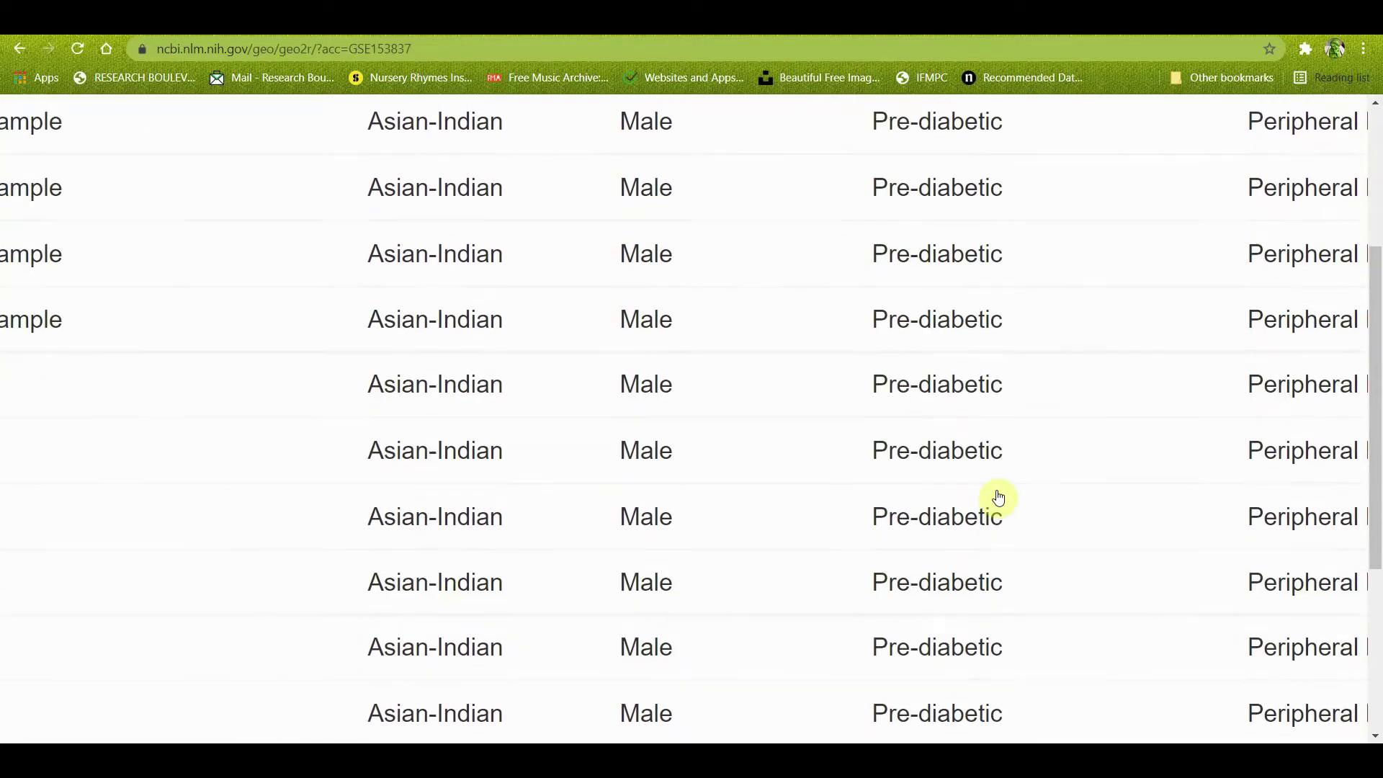
pyautogui.scroll(8, 999, 497)
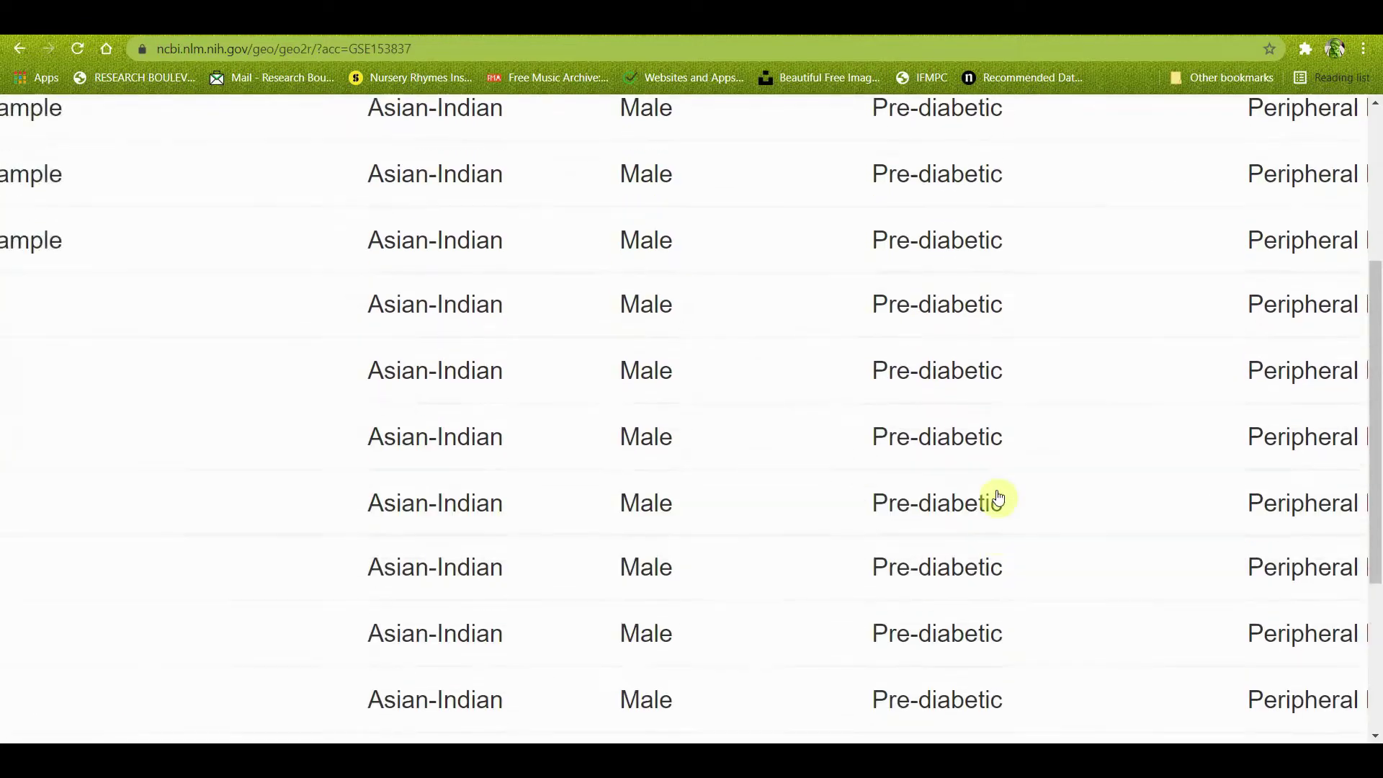
pyautogui.scroll(2, 998, 498)
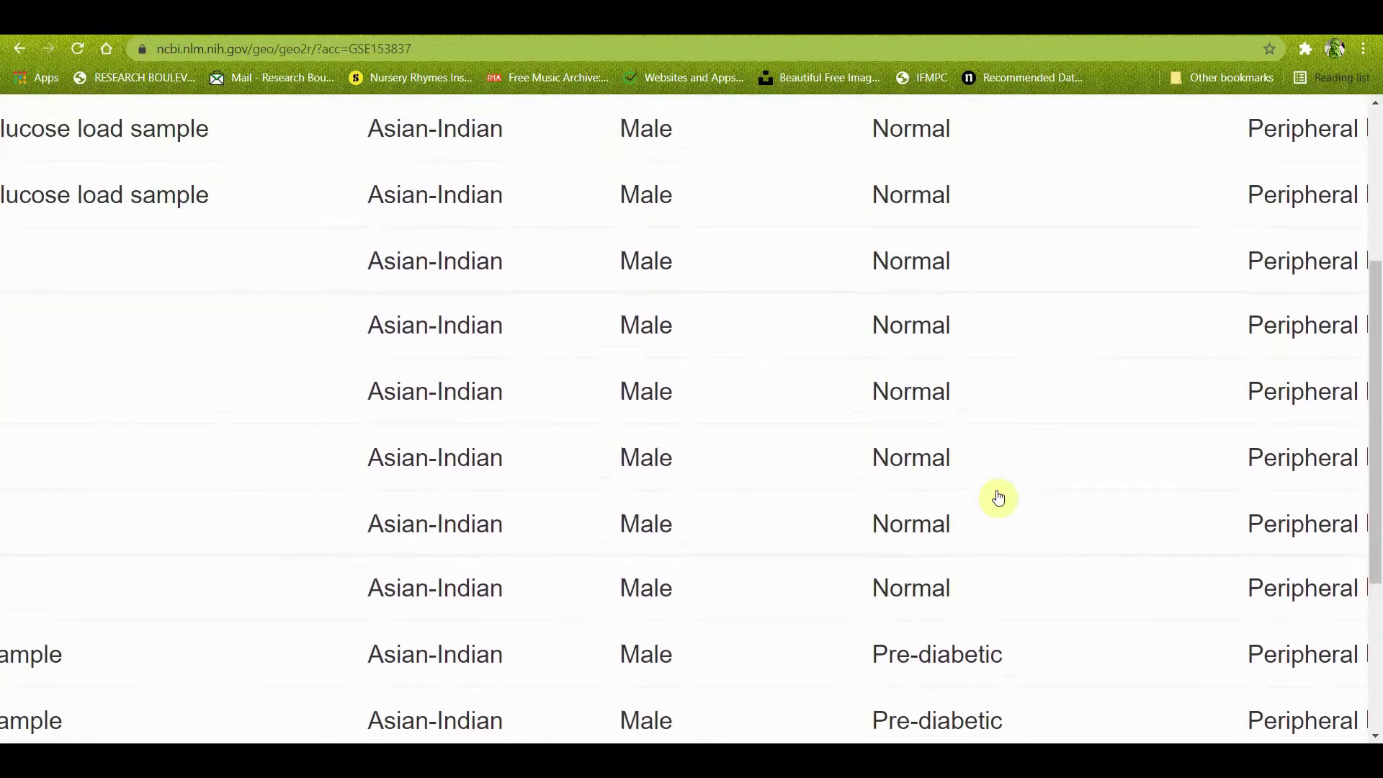
# Step: Sort the samples table by source name in descending order
pyautogui.keyDown('ctrl'); pyautogui.scroll(-3, 998, 498); pyautogui.keyUp('ctrl')
pyautogui.keyDown('ctrl'); pyautogui.scroll(-3, 998, 498); pyautogui.keyUp('ctrl')
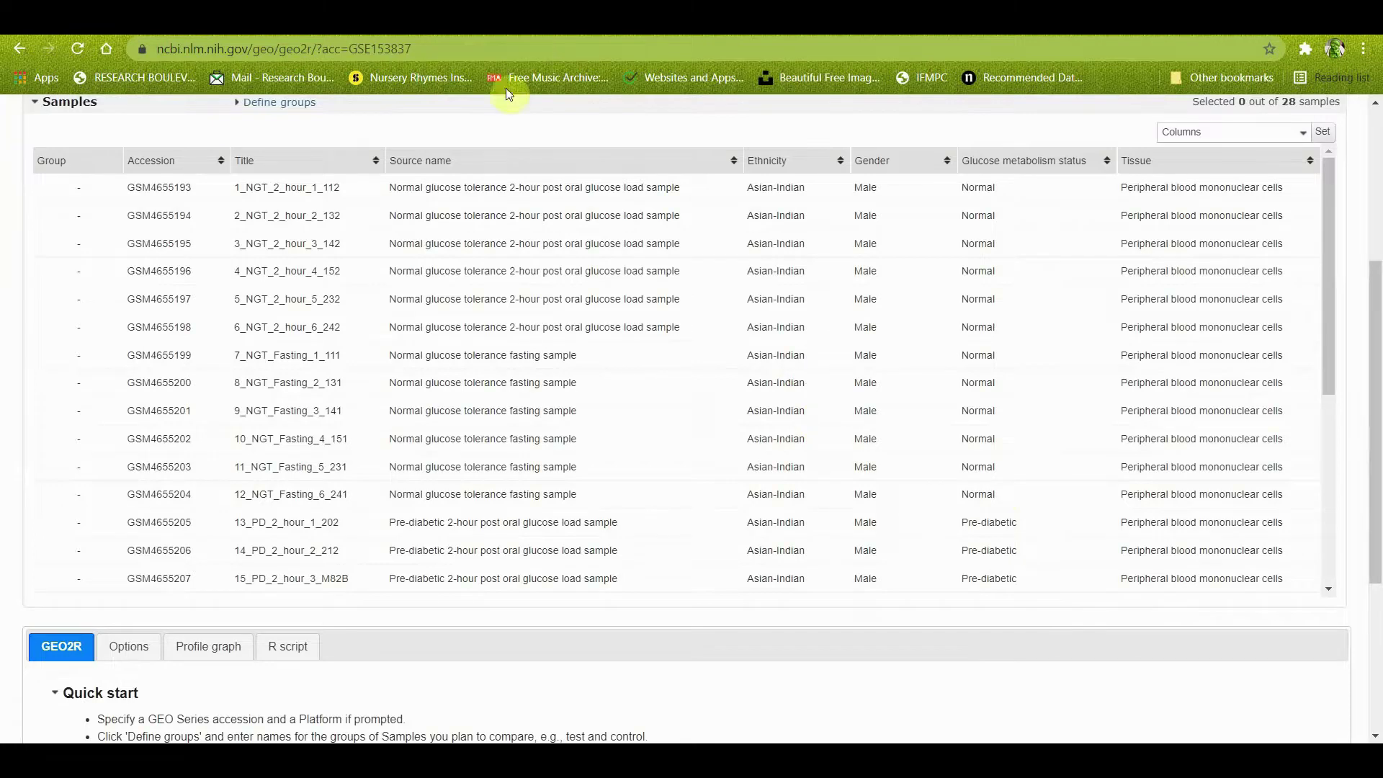
pyautogui.click(506, 167)
pyautogui.click(506, 168)
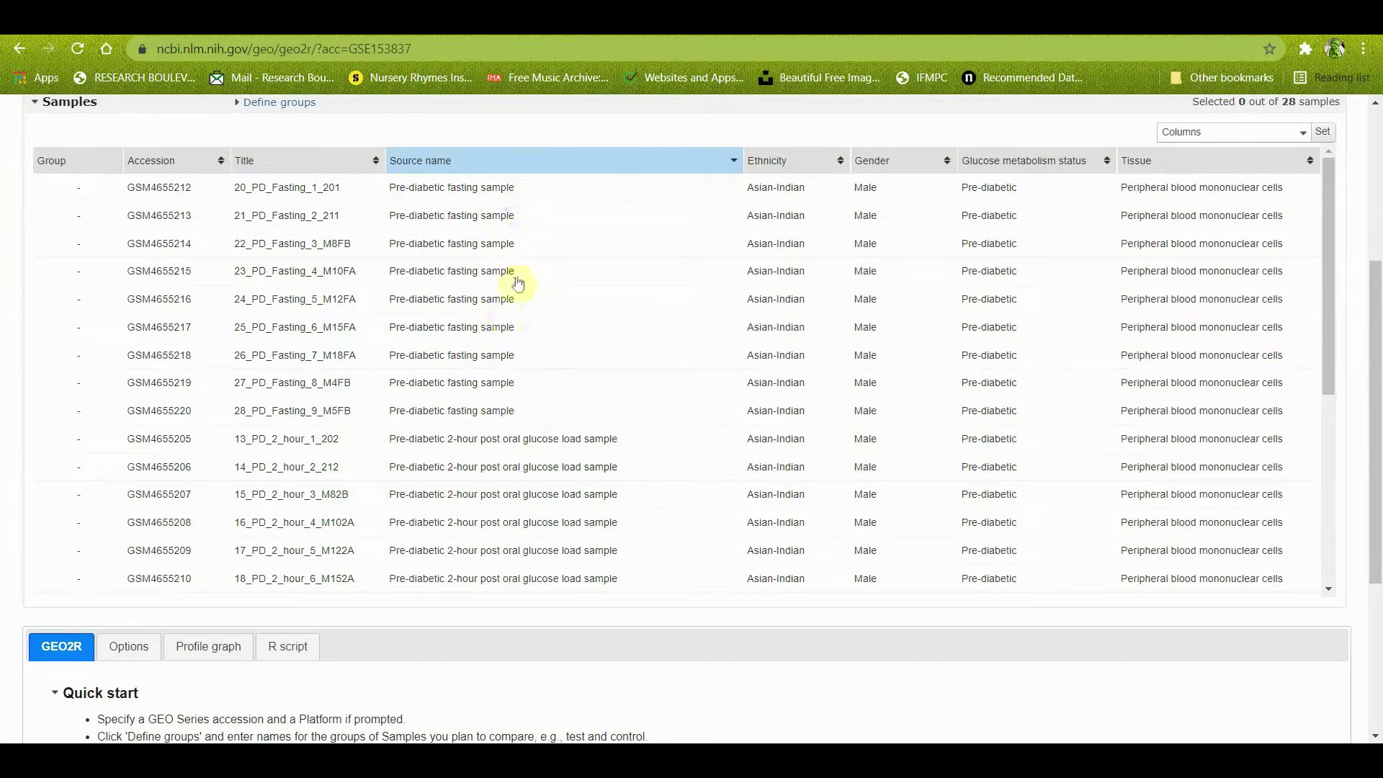
# Step: Examine the sorted samples table, comparing the fasting and 2-hour post glucose load samples of the pre-diabetic and normal glucose tolerance subjects
pyautogui.scroll(-3, 523, 418)
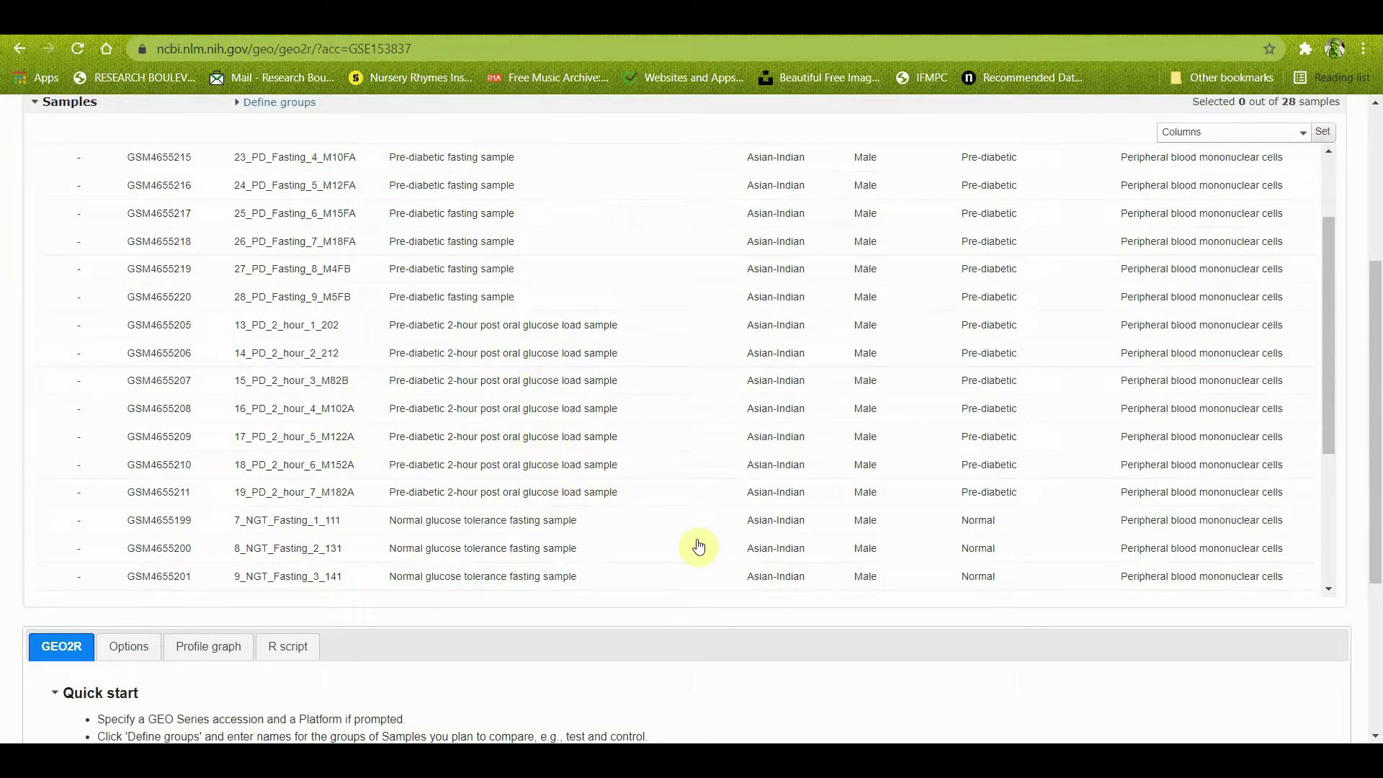
pyautogui.scroll(3, 698, 548)
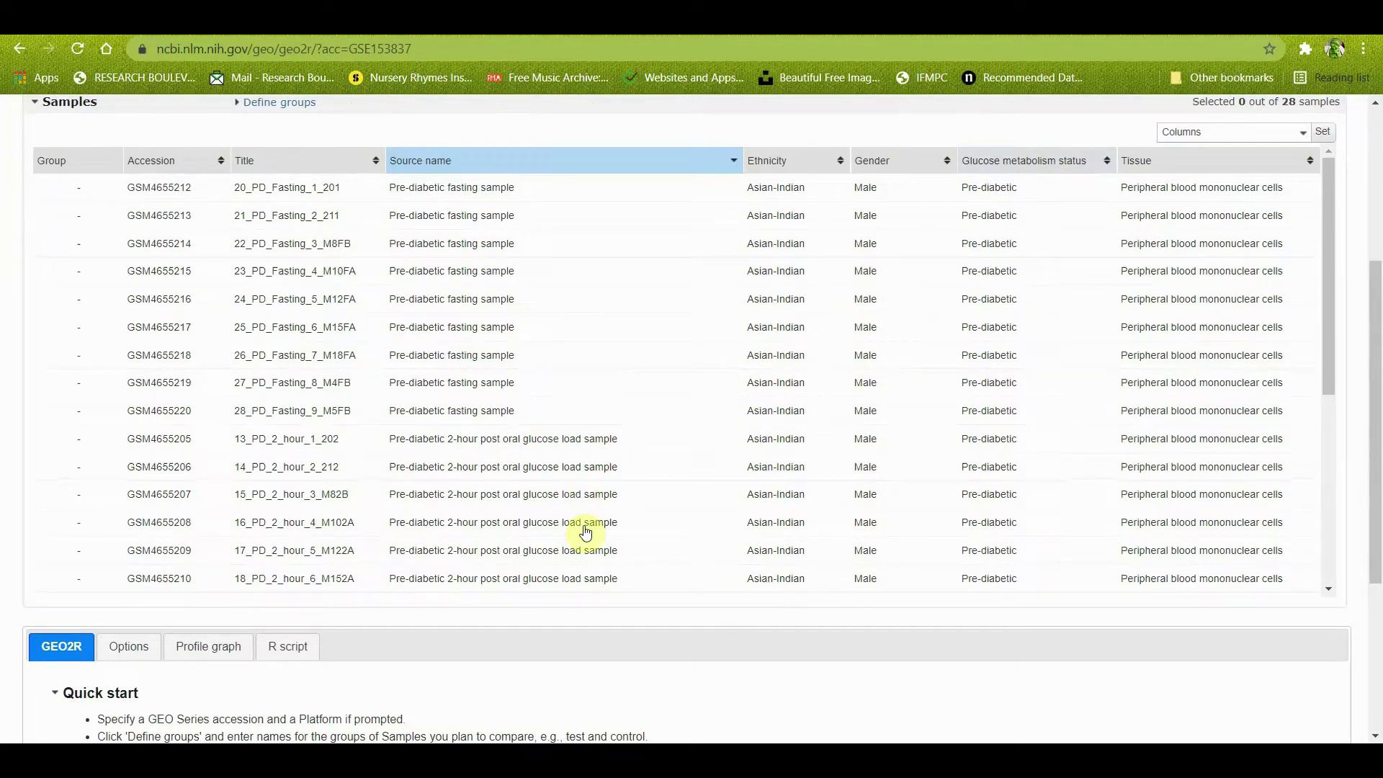
pyautogui.scroll(1, 584, 532)
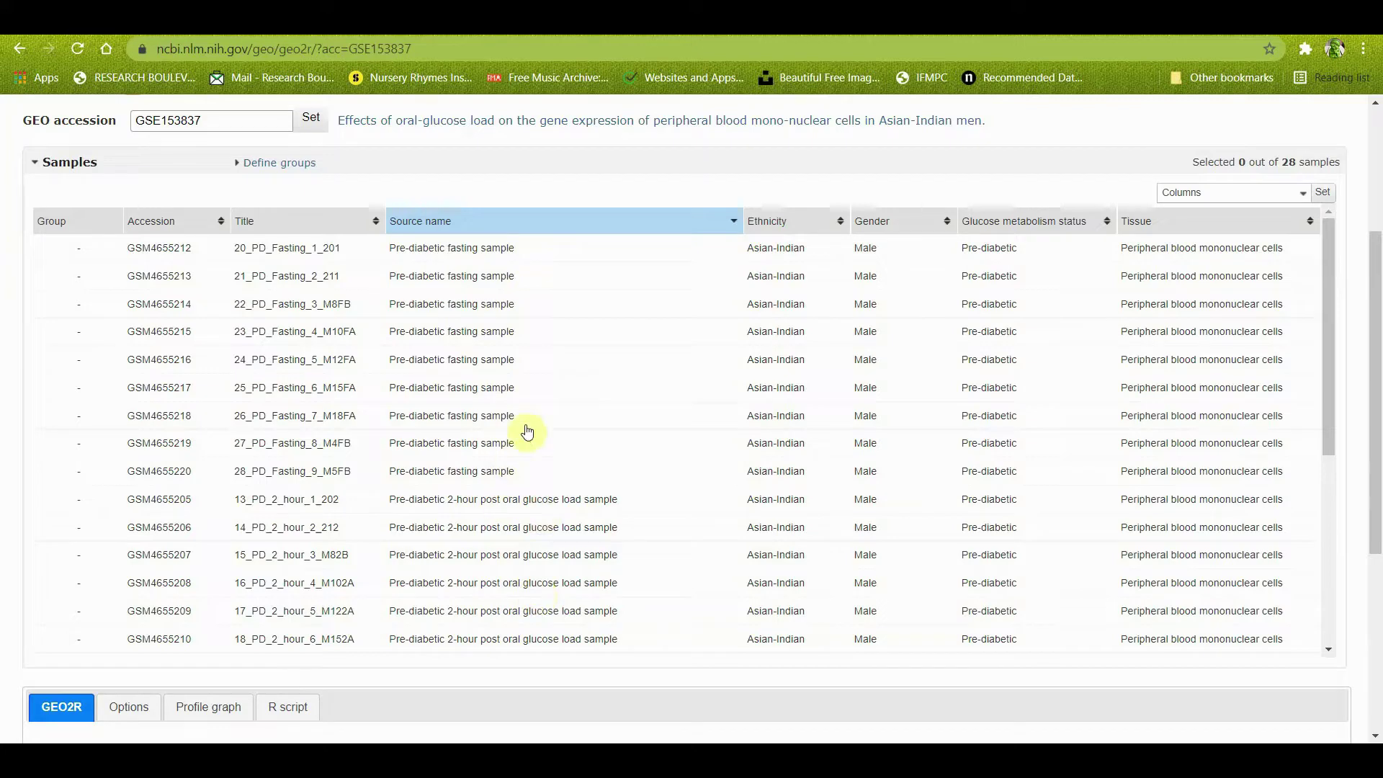
pyautogui.scroll(-2, 520, 451)
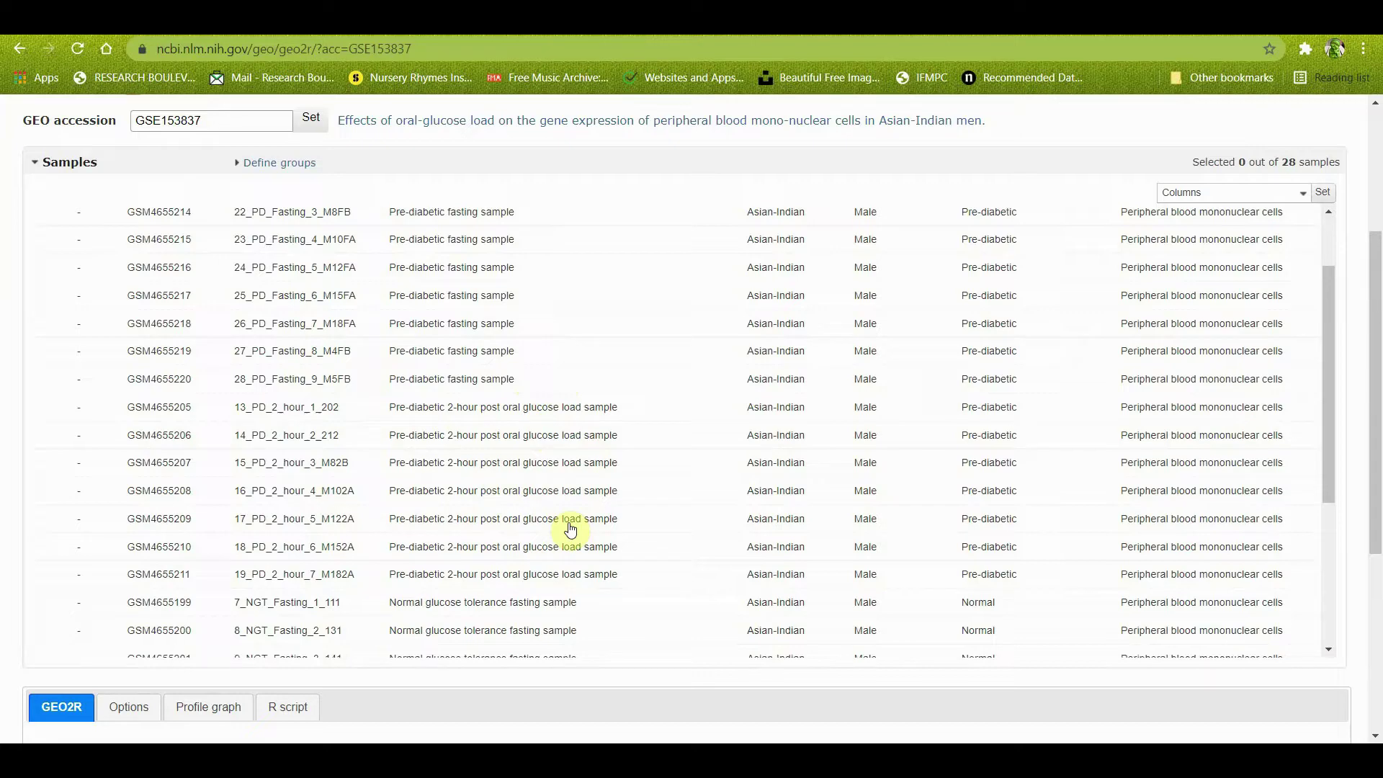
pyautogui.scroll(-4, 570, 530)
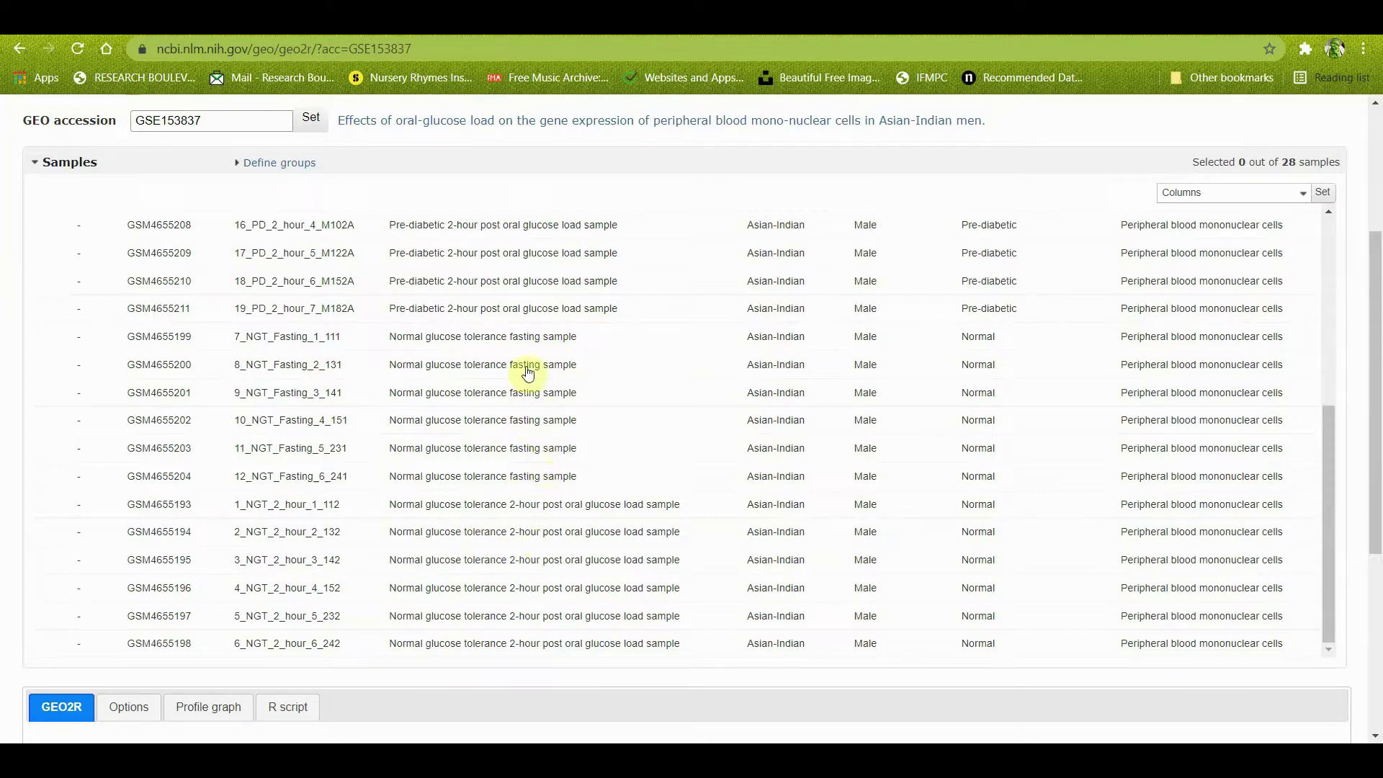
pyautogui.scroll(-2, 540, 569)
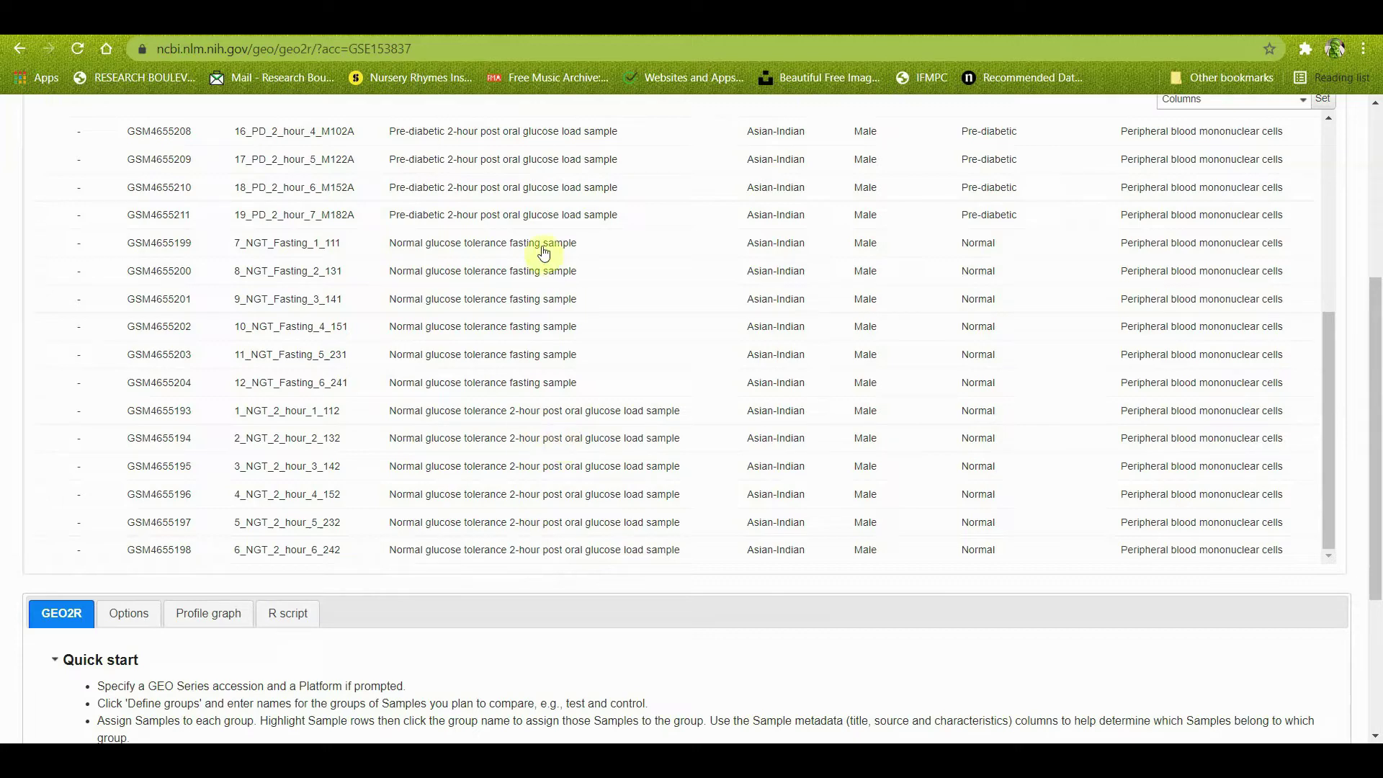
pyautogui.scroll(5, 557, 281)
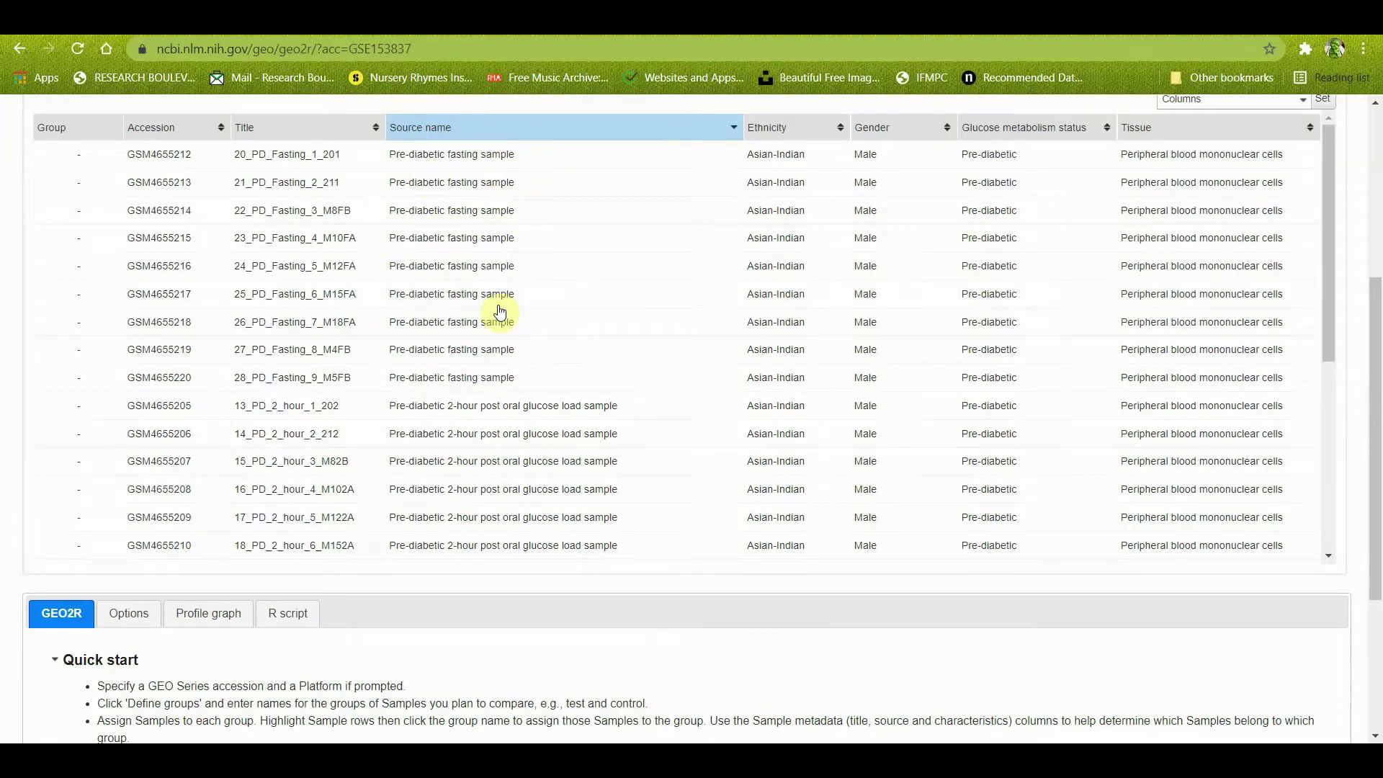
pyautogui.scroll(-1, 500, 312)
pyautogui.scroll(-4, 500, 311)
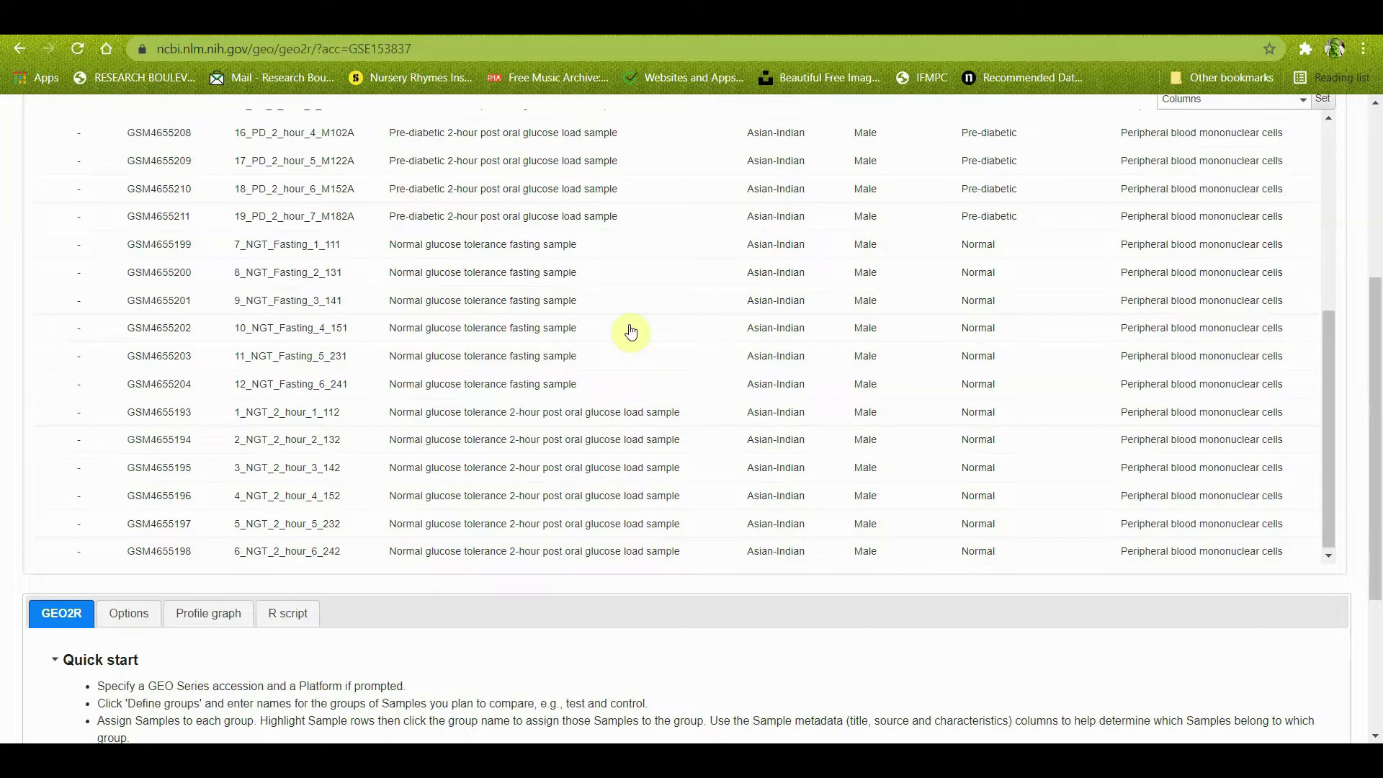
pyautogui.scroll(4, 631, 332)
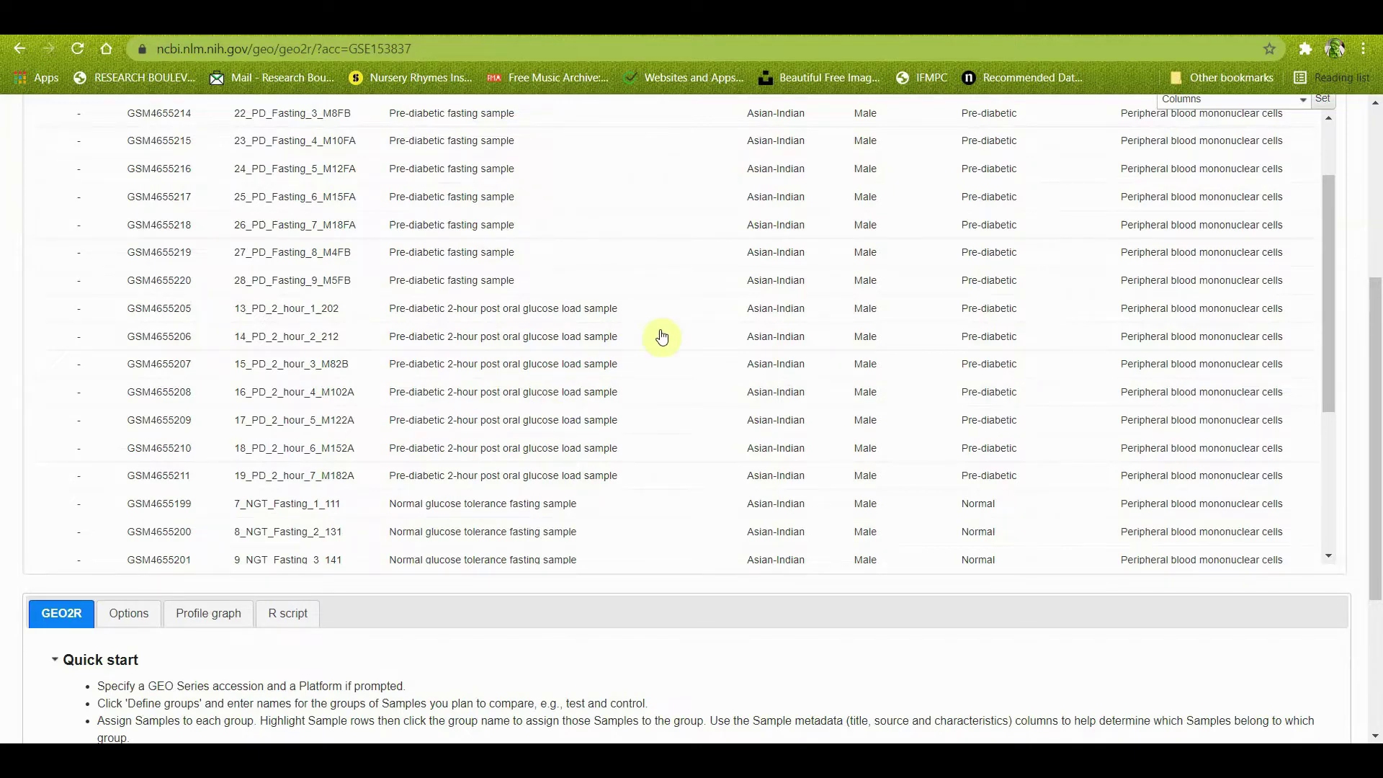
pyautogui.scroll(3, 659, 335)
pyautogui.scroll(2, 661, 337)
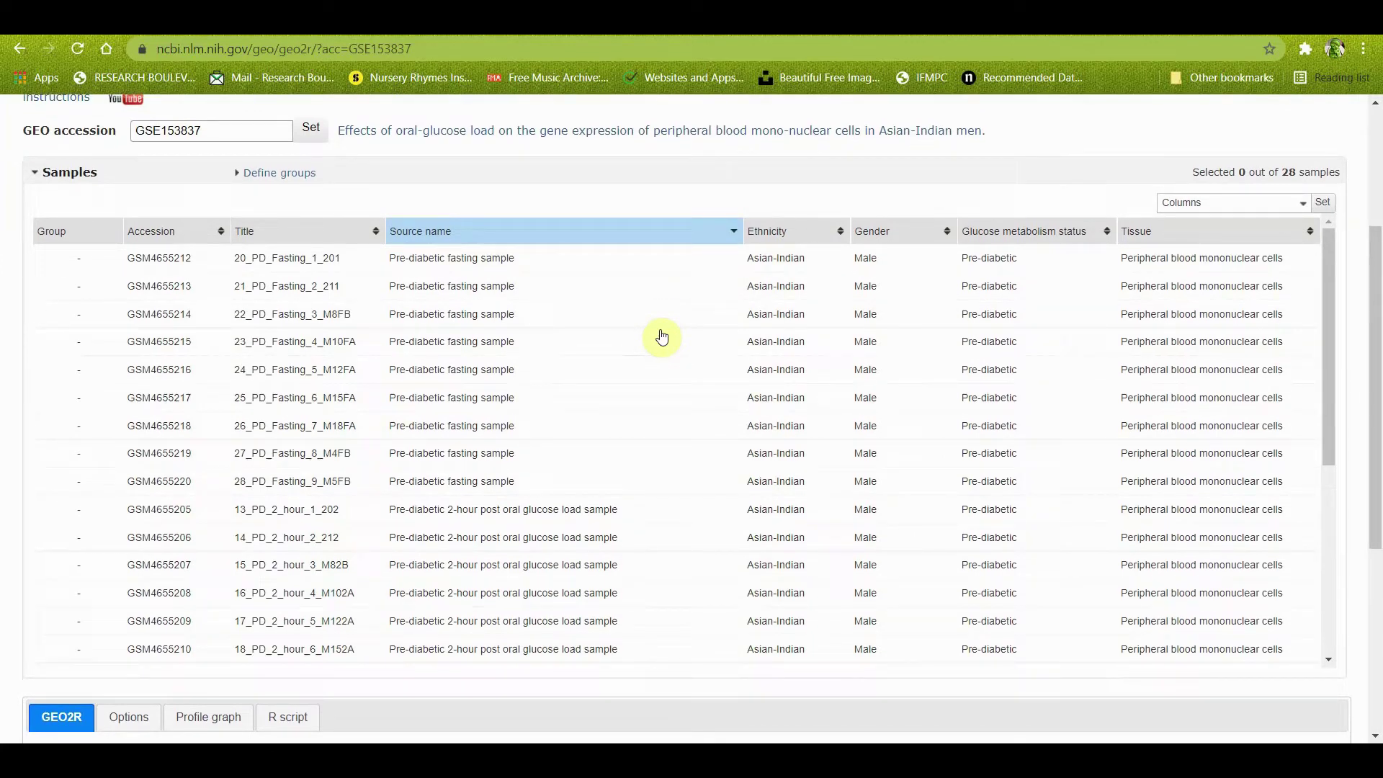
# Step: Define two sample groups named "healthy fasting" and "prediabetic fasting"
pyautogui.click(285, 173)
pyautogui.click(281, 222)
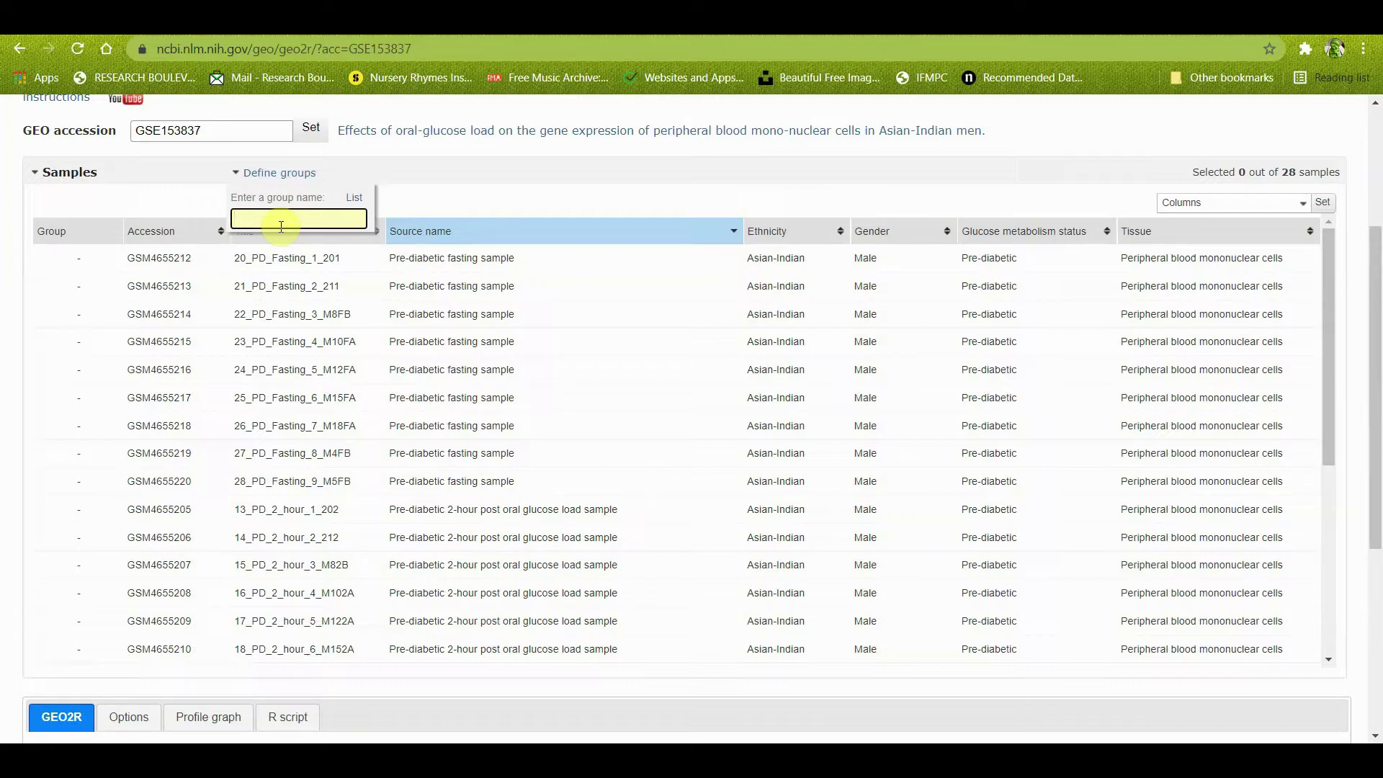
pyautogui.write('healthy fasting')
pyautogui.press('Return')
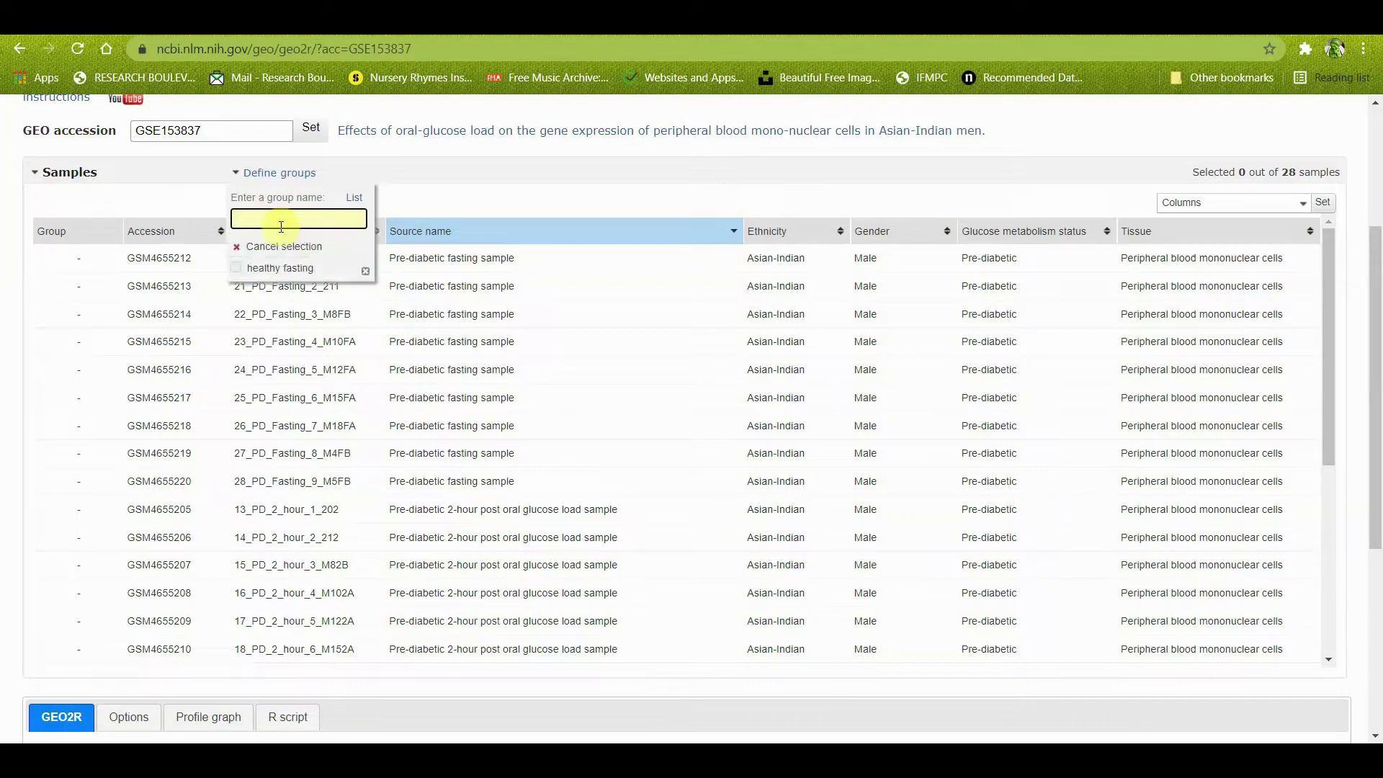
pyautogui.write('prediabetic fasting')
pyautogui.press('Return')
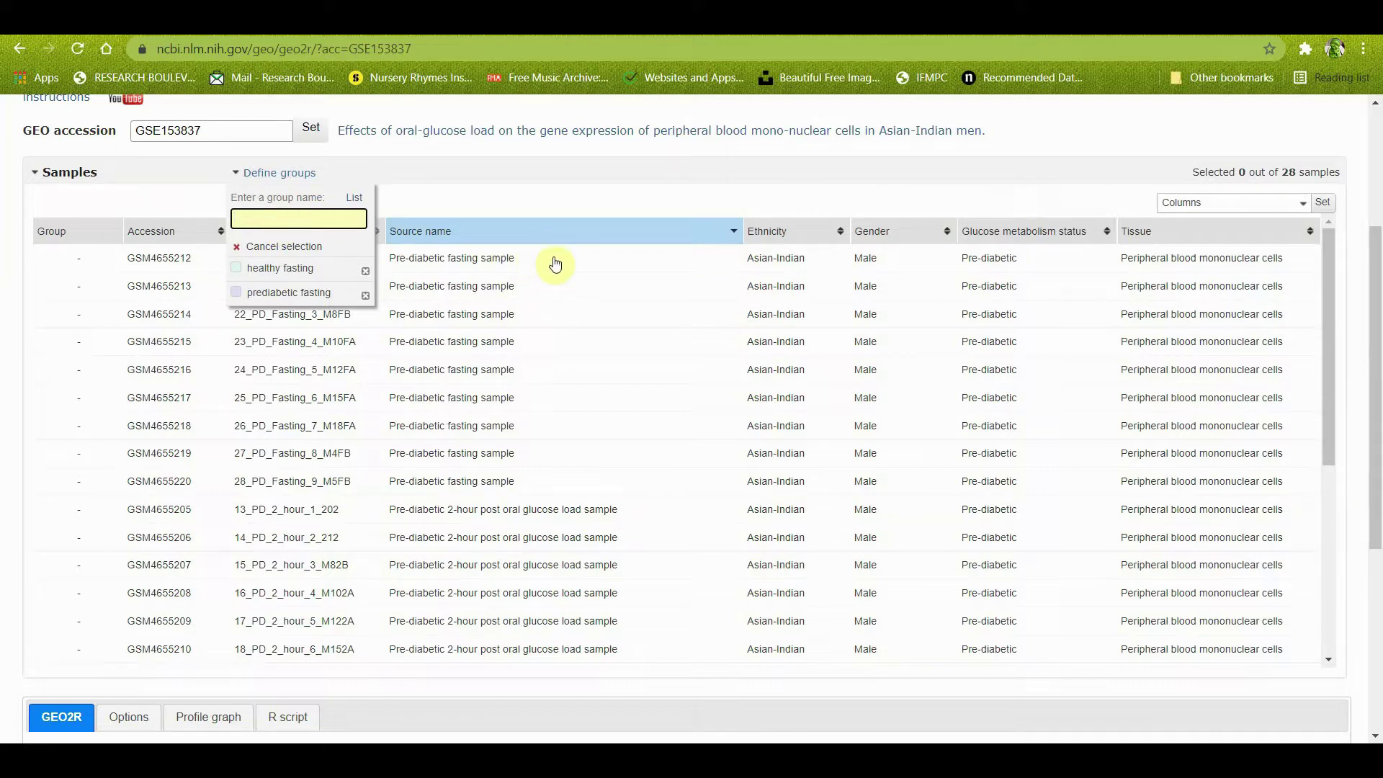
# Step: Assign all nine pre-diabetic fasting samples to prediabetic fasting and the six normal glucose tolerance fasting samples to healthy fasting
pyautogui.moveTo(555, 262); pyautogui.dragTo(518, 487)
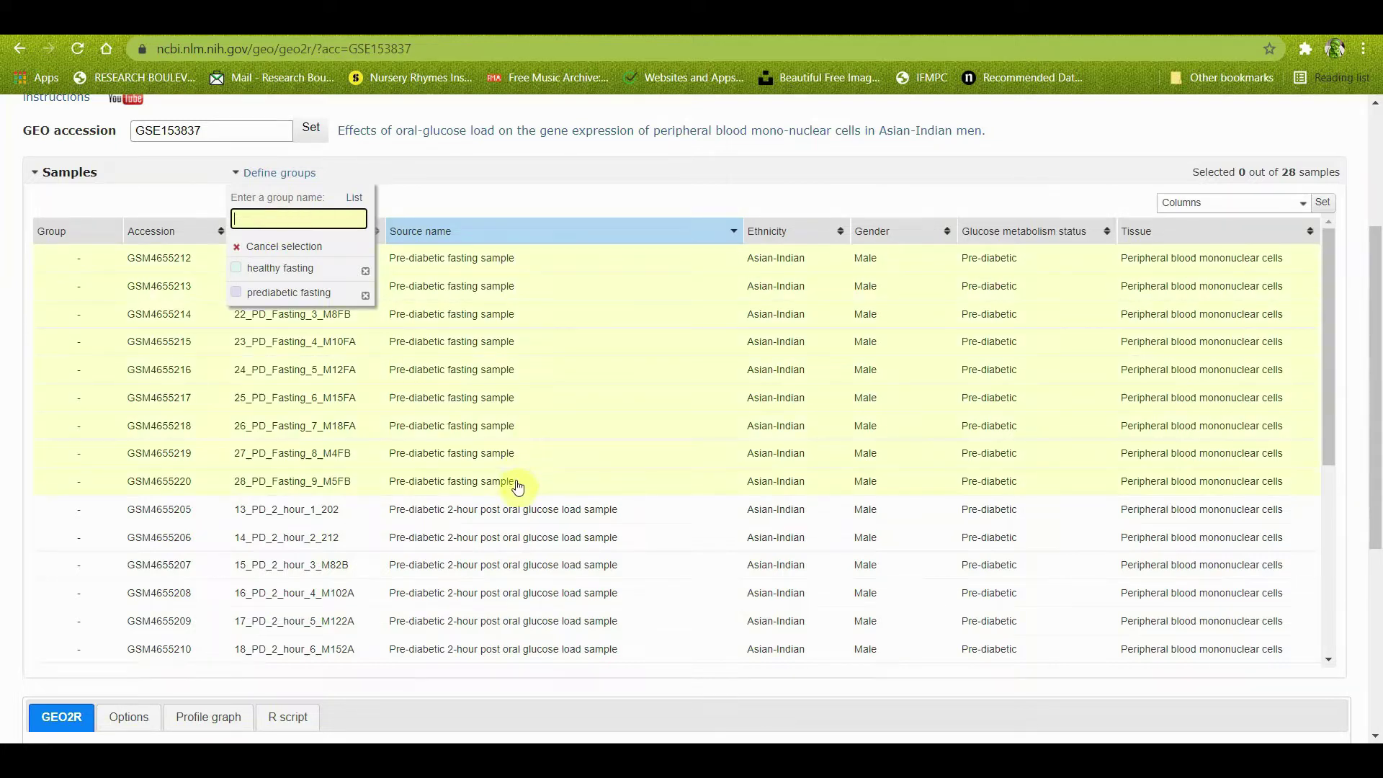
pyautogui.click(325, 295)
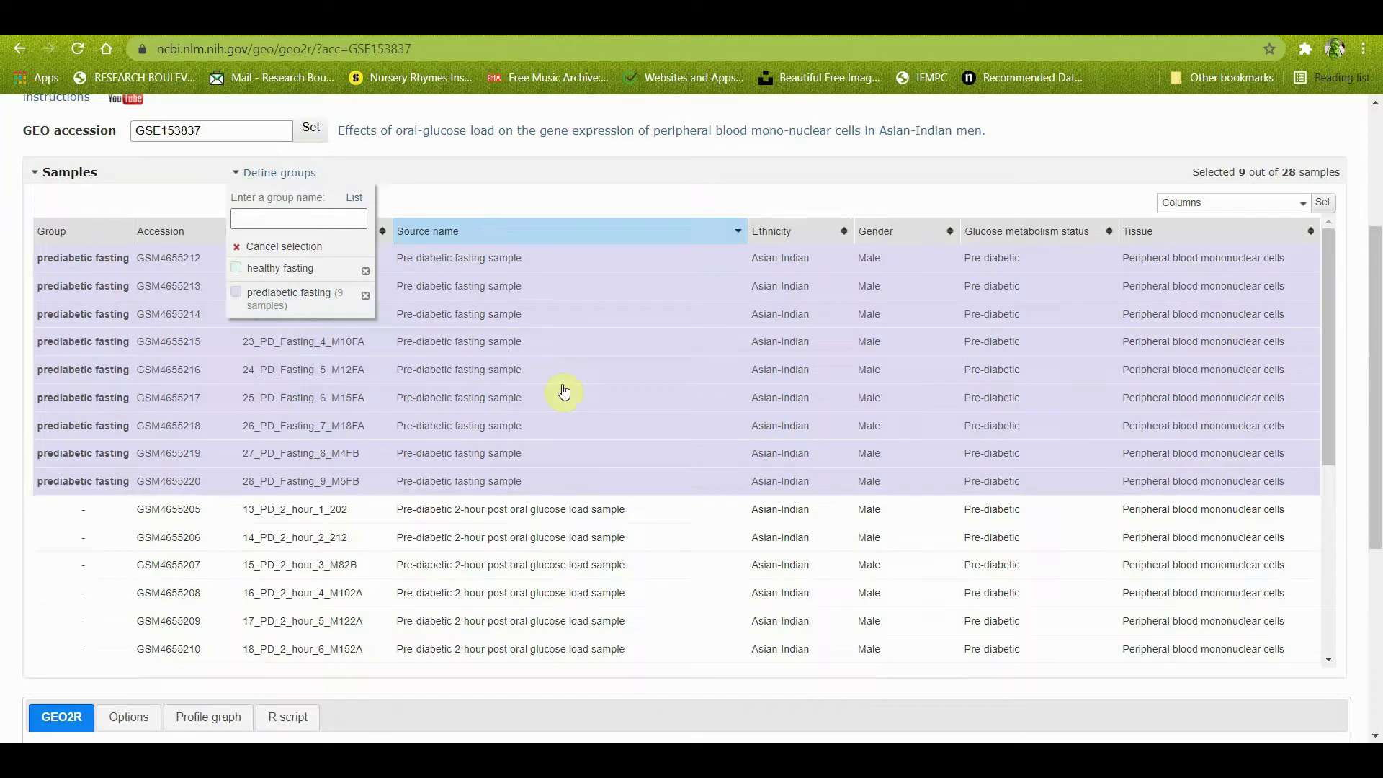
pyautogui.scroll(-4, 564, 391)
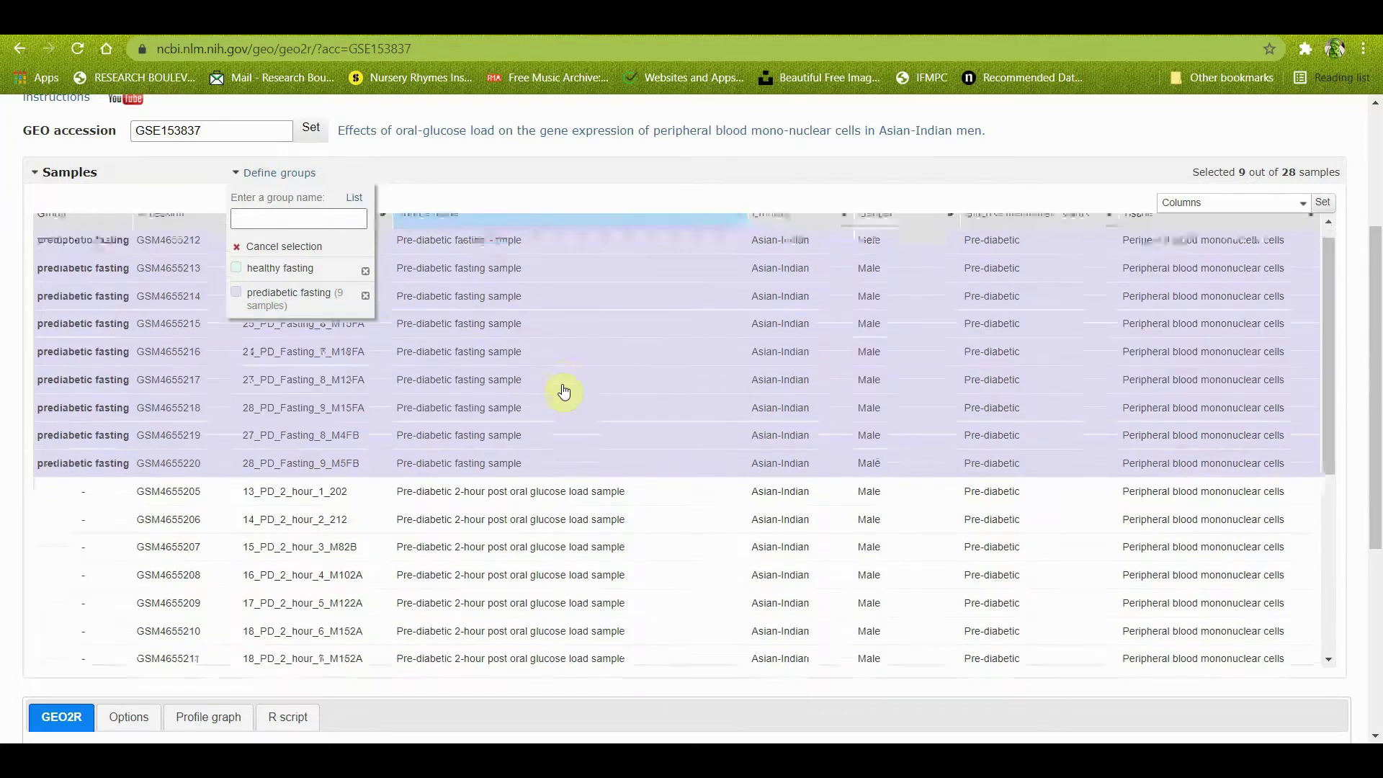
pyautogui.moveTo(580, 363); pyautogui.dragTo(566, 505)
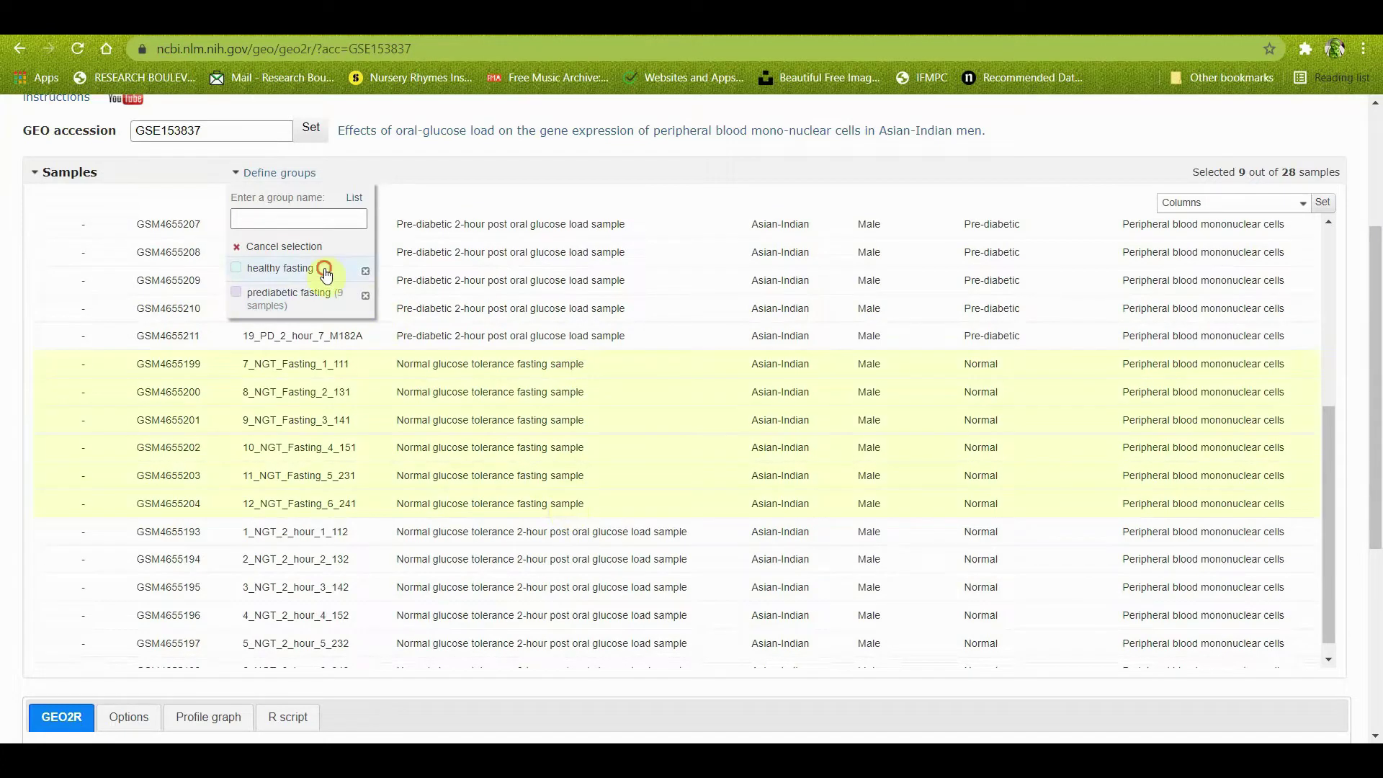
pyautogui.click(324, 270)
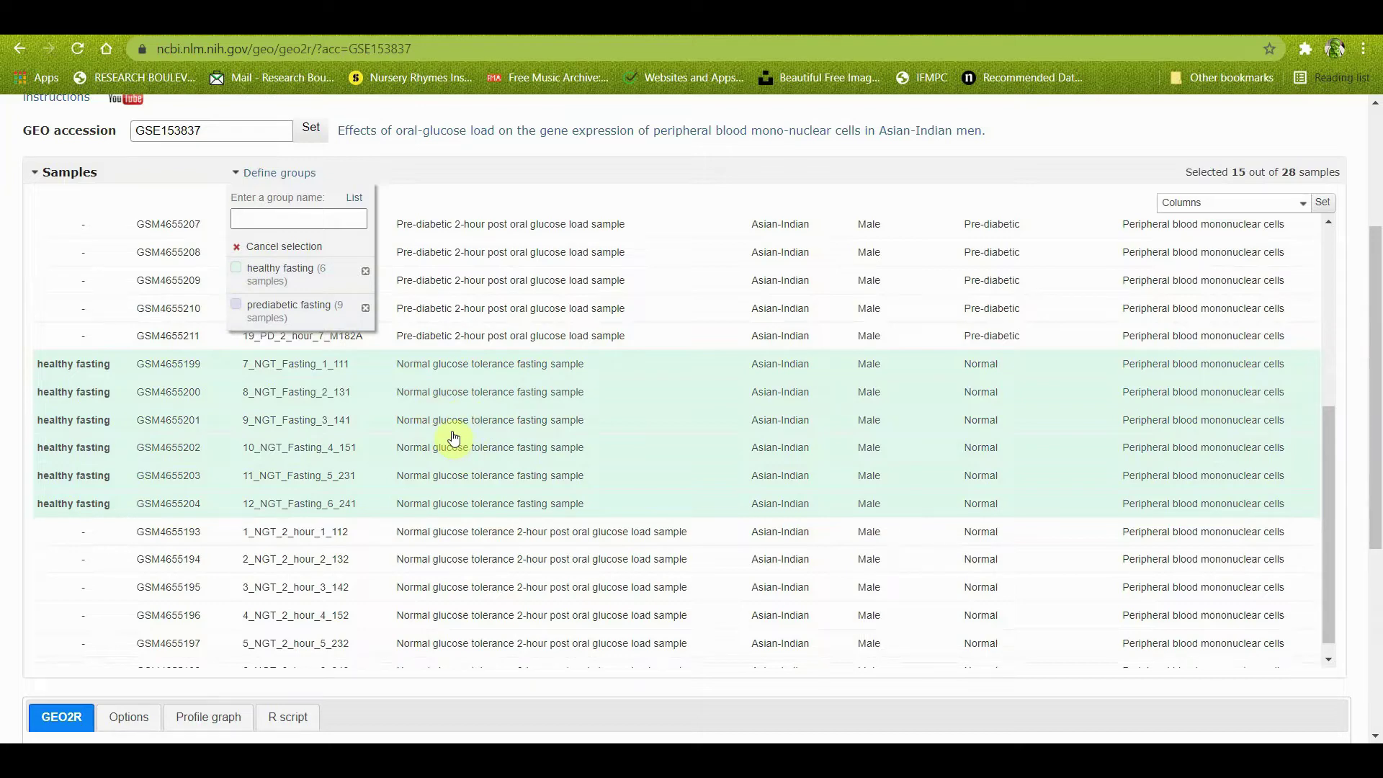
# Step: Delete the prediabetic fasting group and define a new group with the same name, "prediabetic fasting"
pyautogui.click(365, 308)
pyautogui.click(320, 220)
pyautogui.write('pre')
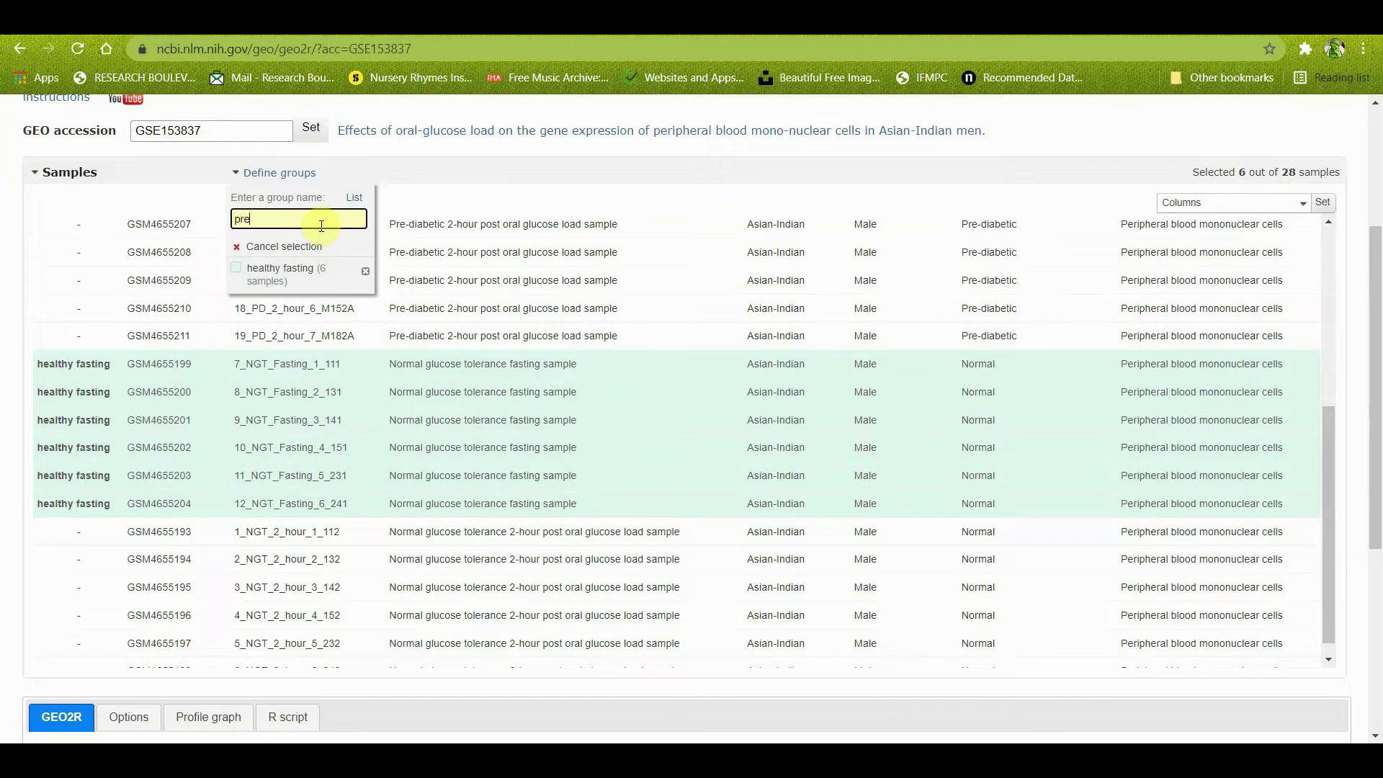
pyautogui.write('diabetic fasting')
pyautogui.press('Return')
# Step: Assign the first six pre-diabetic fasting samples, GSM4655212 to GSM4655217, to the prediabetic fasting group
pyautogui.scroll(5, 474, 382)
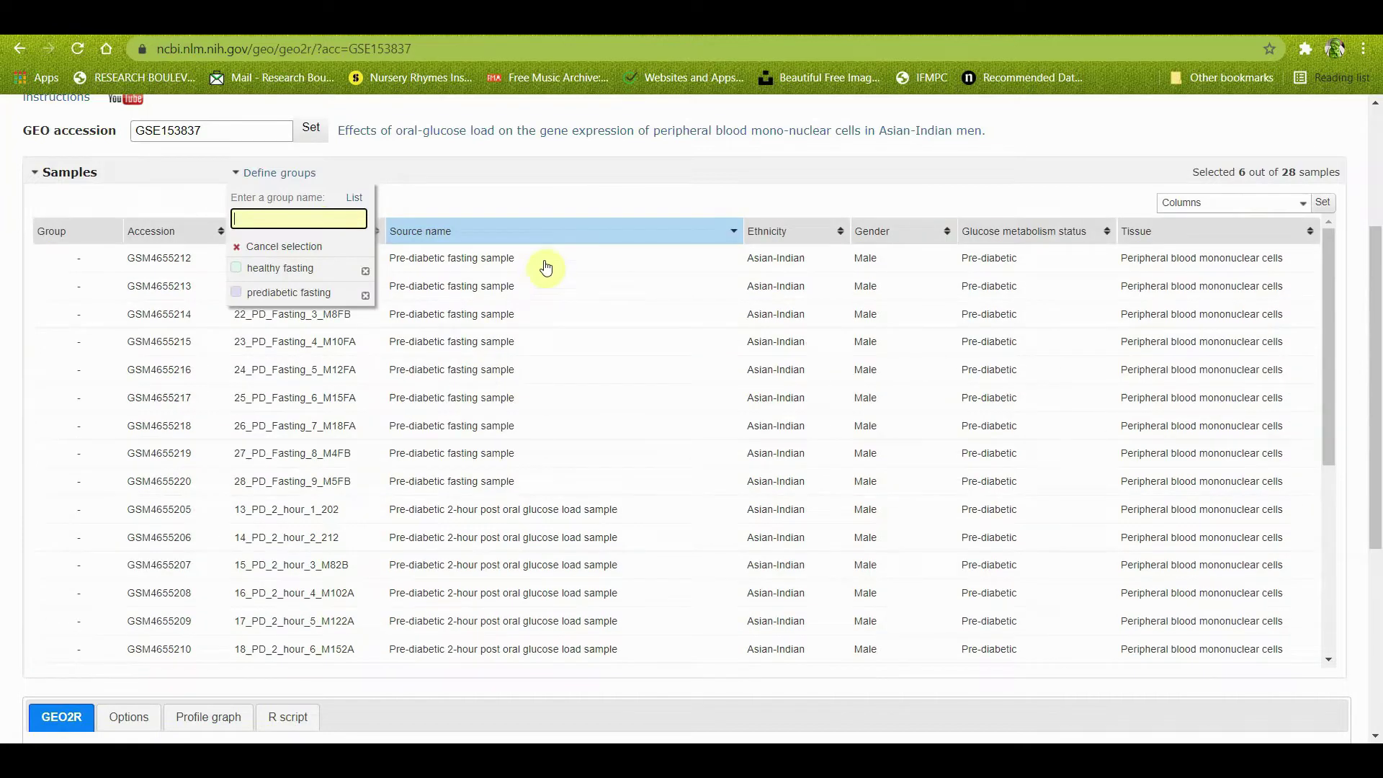
pyautogui.moveTo(548, 264); pyautogui.dragTo(518, 398)
pyautogui.click(320, 292)
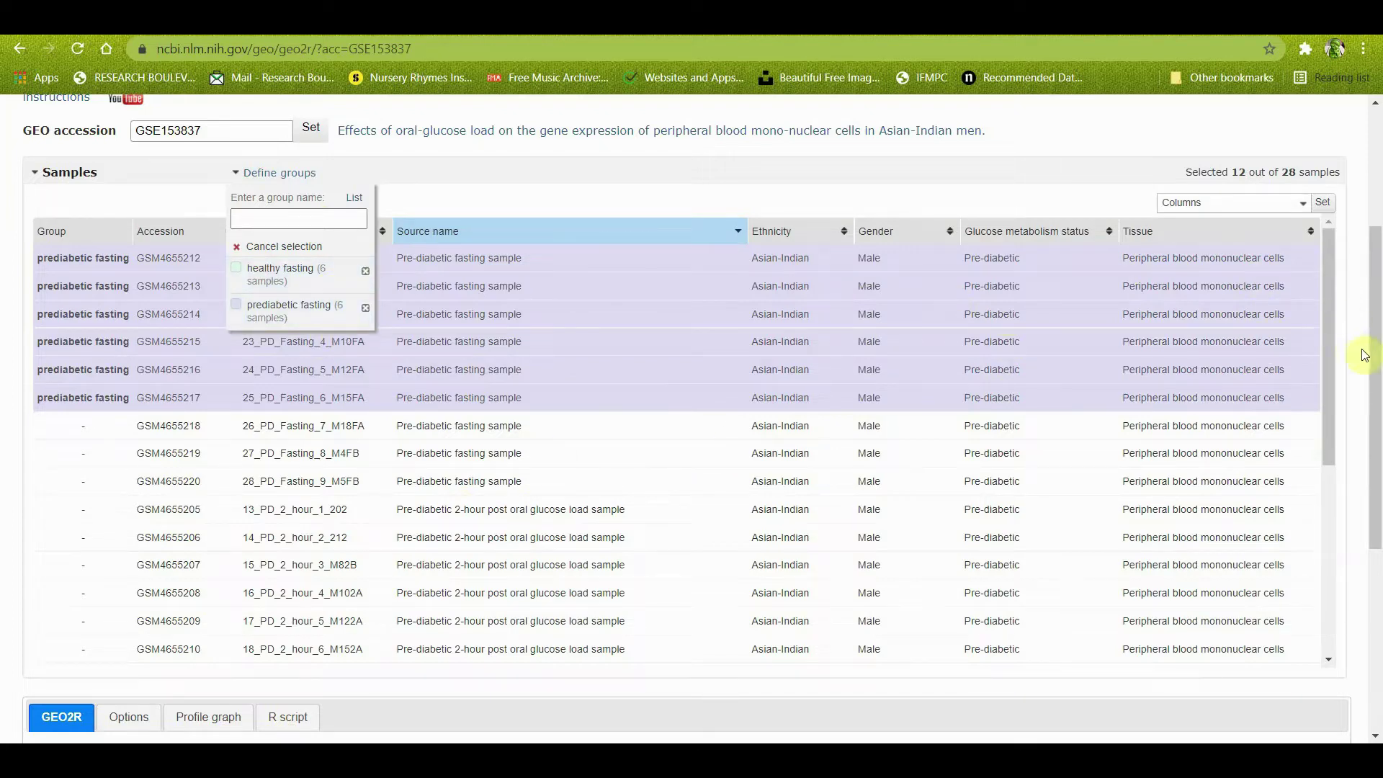
# Step: Run the GEO2R analysis comparing the two defined groups with the default settings
pyautogui.scroll(-4, 1353, 352)
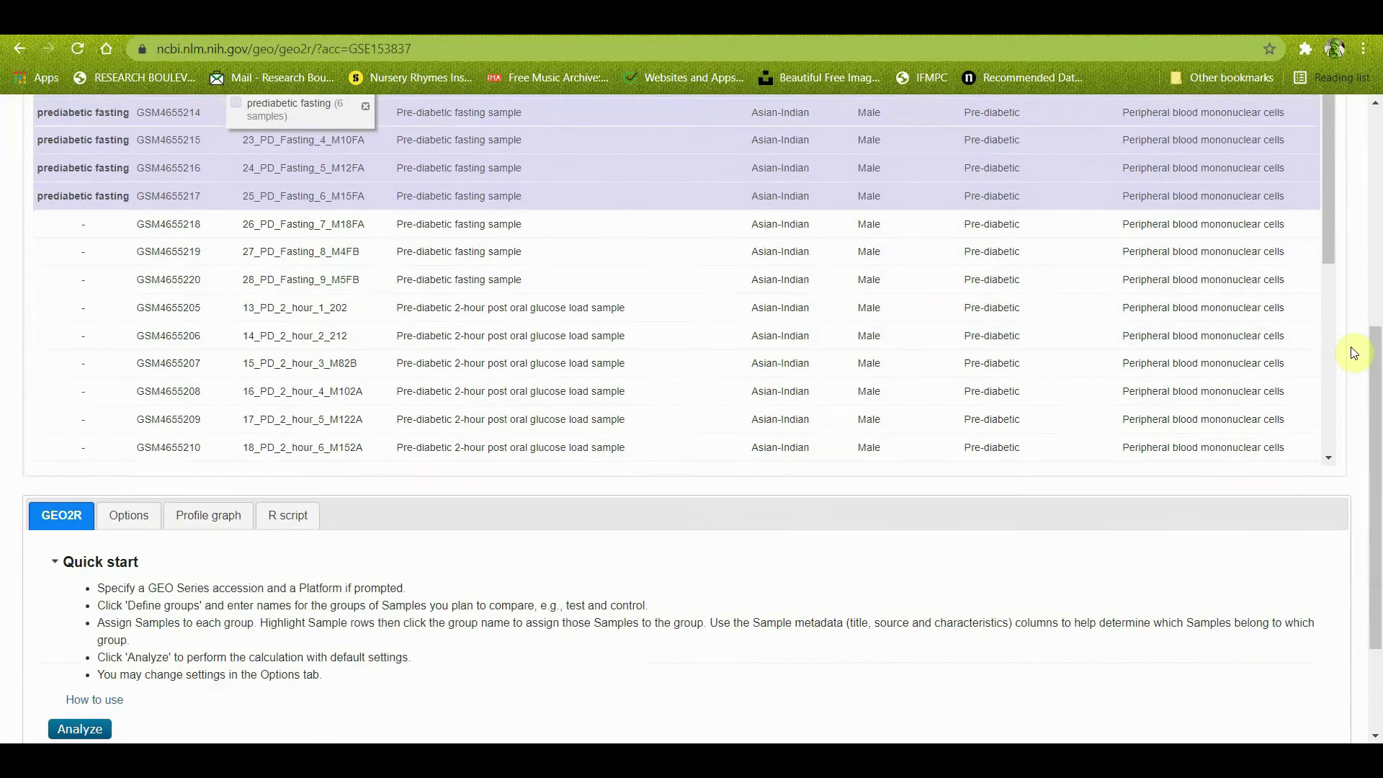
pyautogui.scroll(1, 1354, 353)
pyautogui.scroll(-3, 1349, 349)
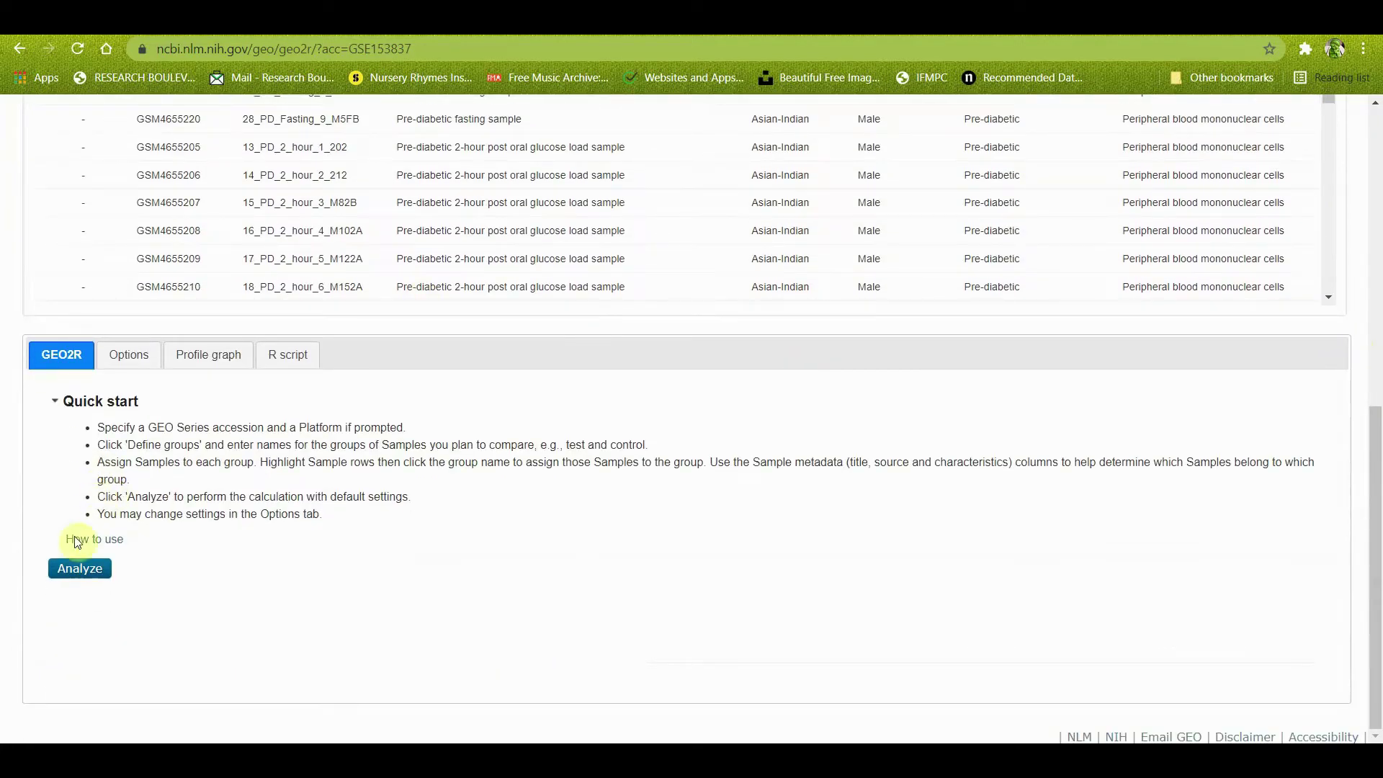
pyautogui.click(65, 569)
# Step: Look through the table of top differentially expressed genes and the visualization plots above it
pyautogui.scroll(-4, 69, 569)
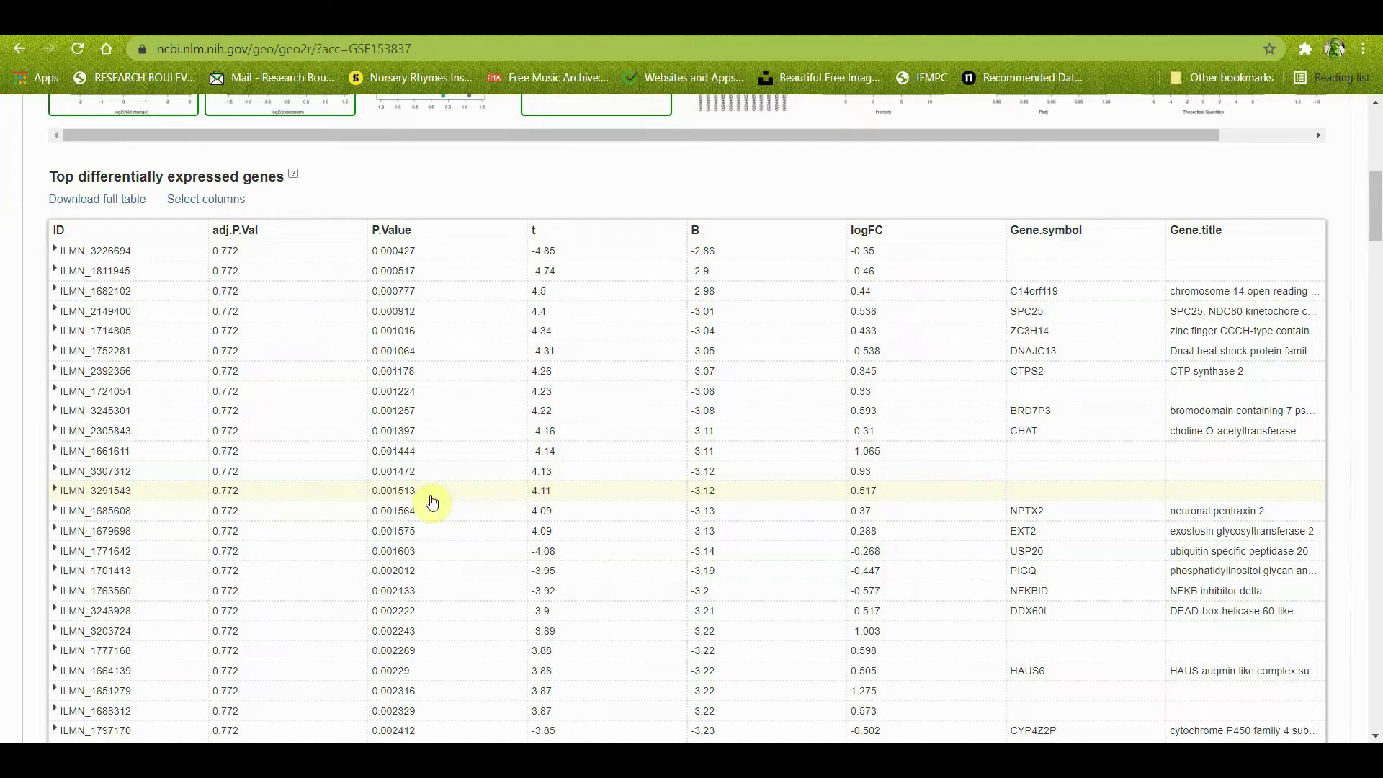
pyautogui.scroll(1, 603, 370)
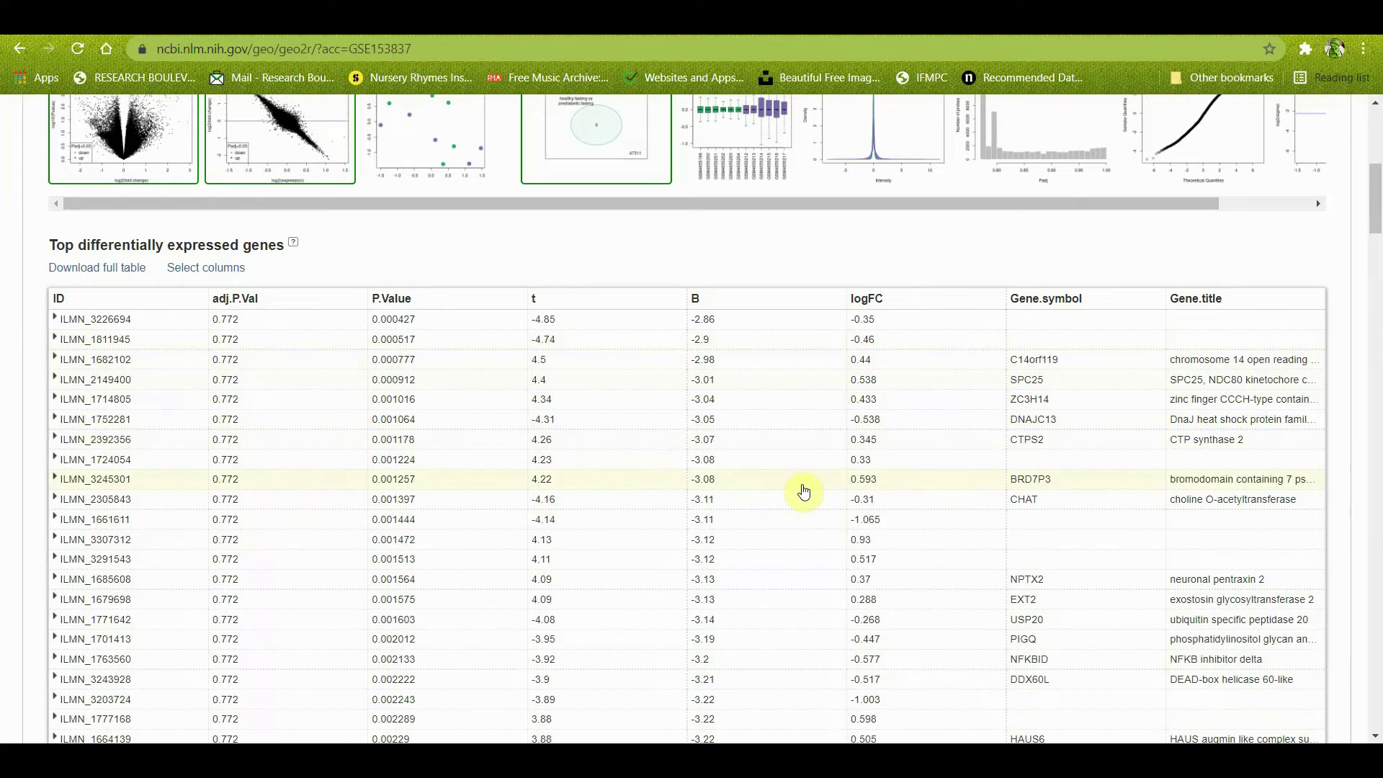
pyautogui.scroll(-2, 804, 492)
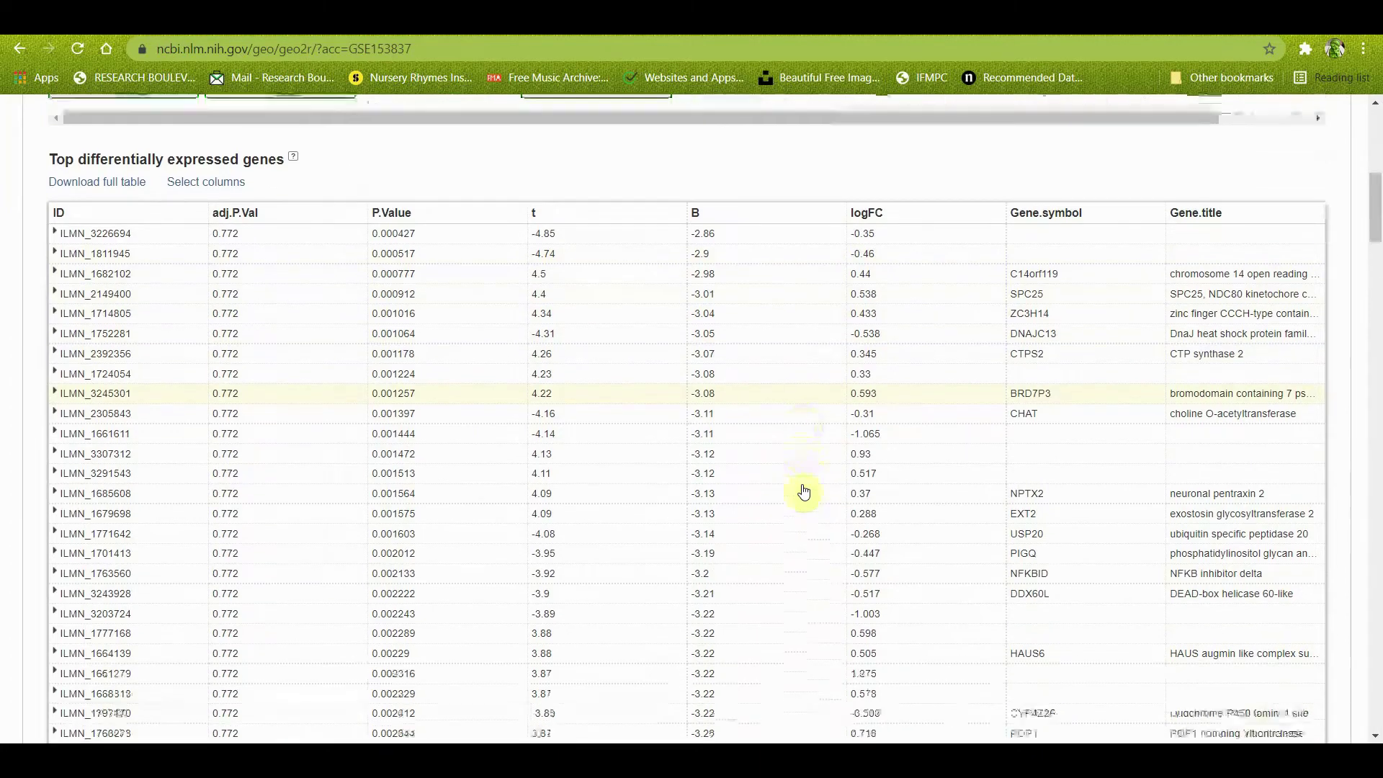
pyautogui.scroll(-10, 804, 492)
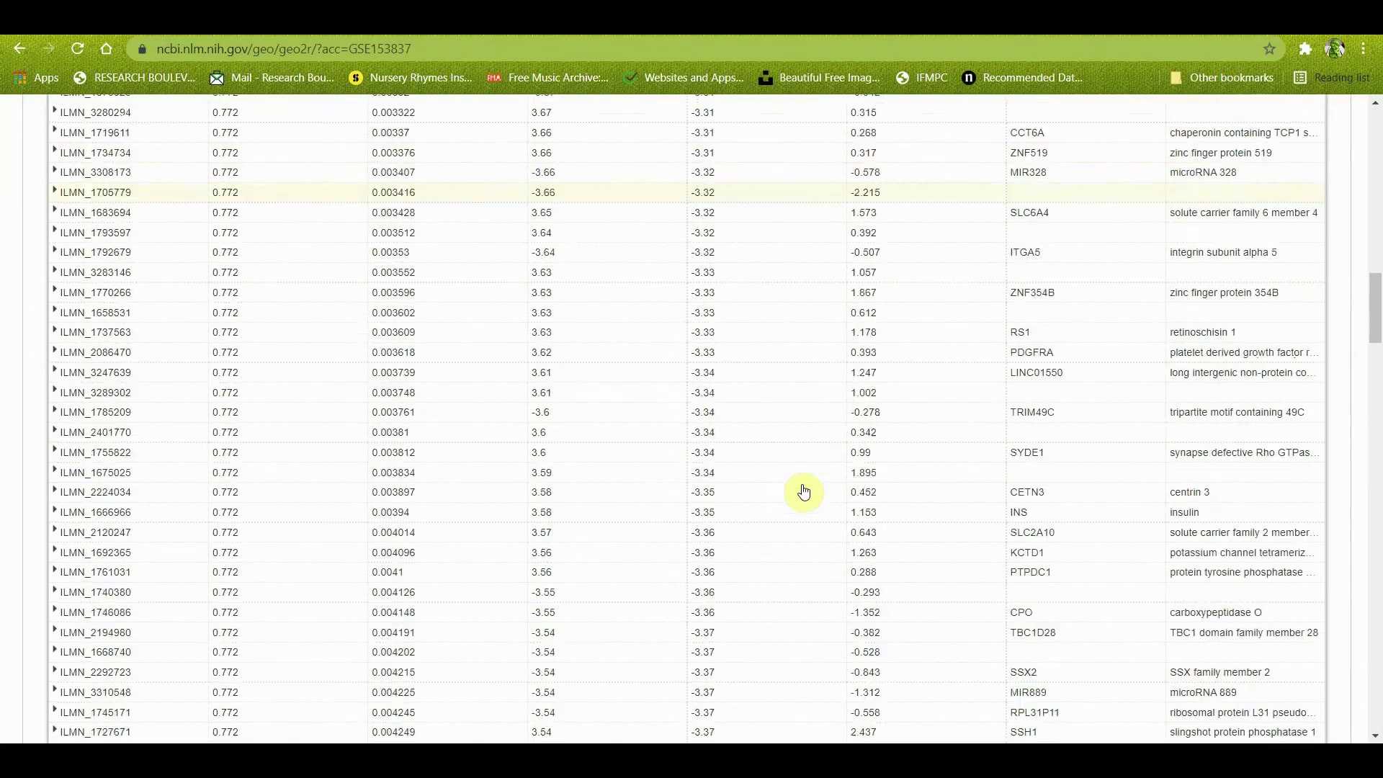
pyautogui.scroll(7, 803, 492)
pyautogui.scroll(6, 803, 492)
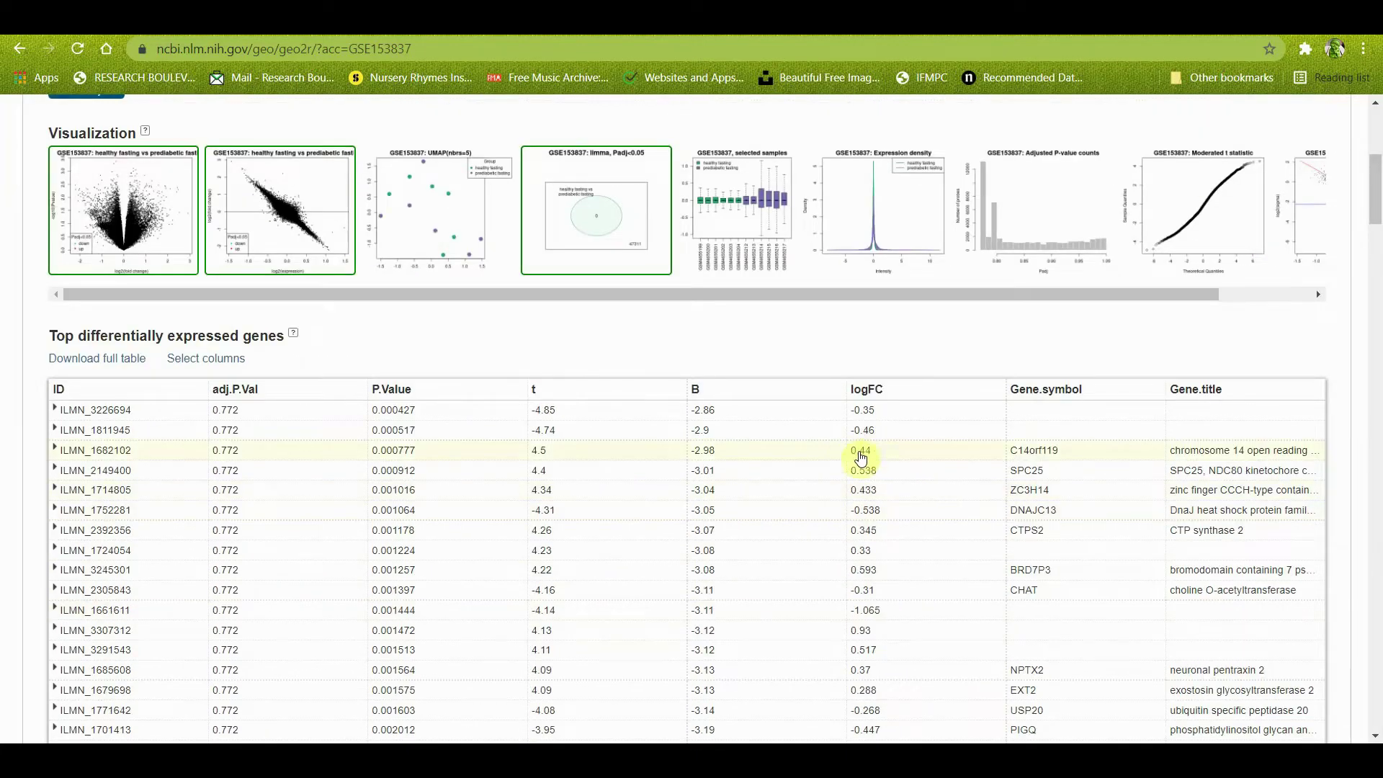
# Step: Open the expression profile of gene SPC25 (ILMN_2149400) and compare its values between the healthy and prediabetic fasting samples
pyautogui.click(890, 473)
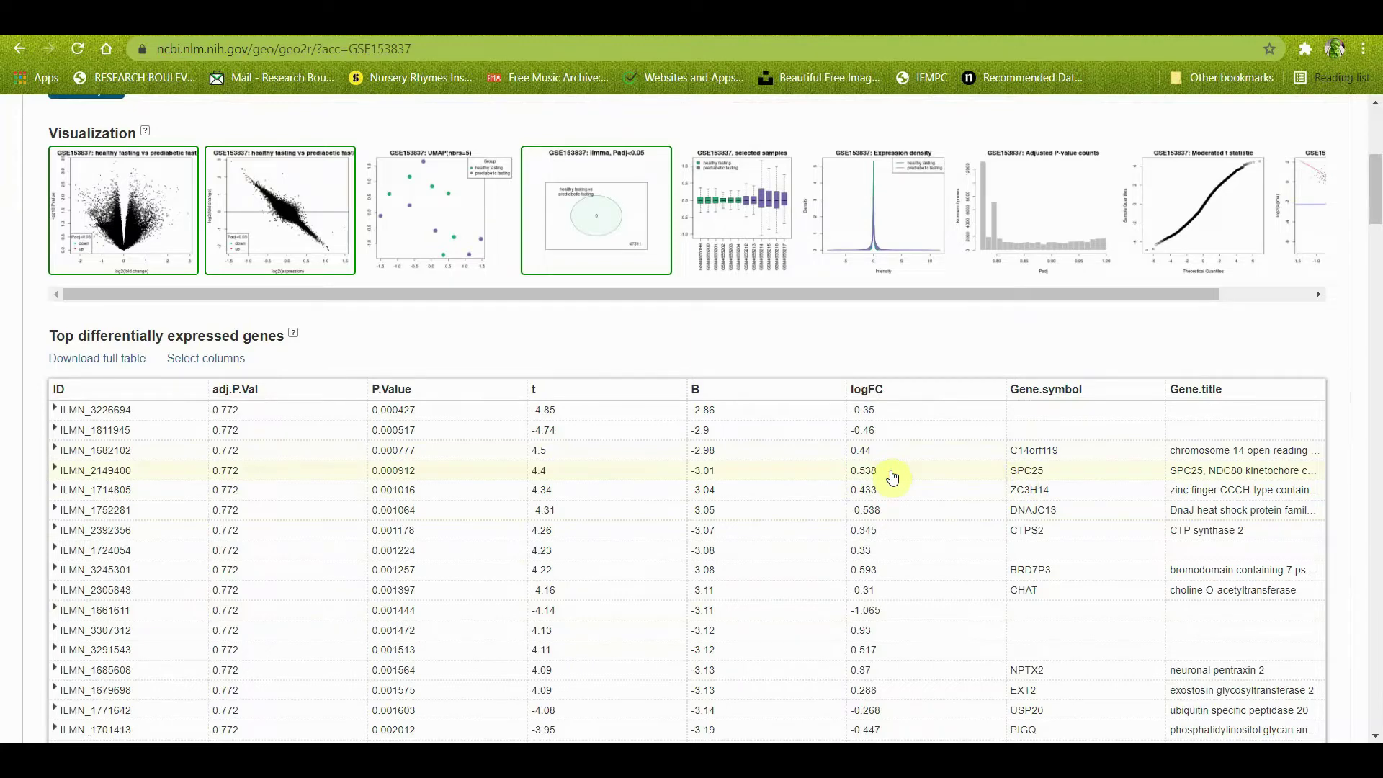
pyautogui.click(892, 476)
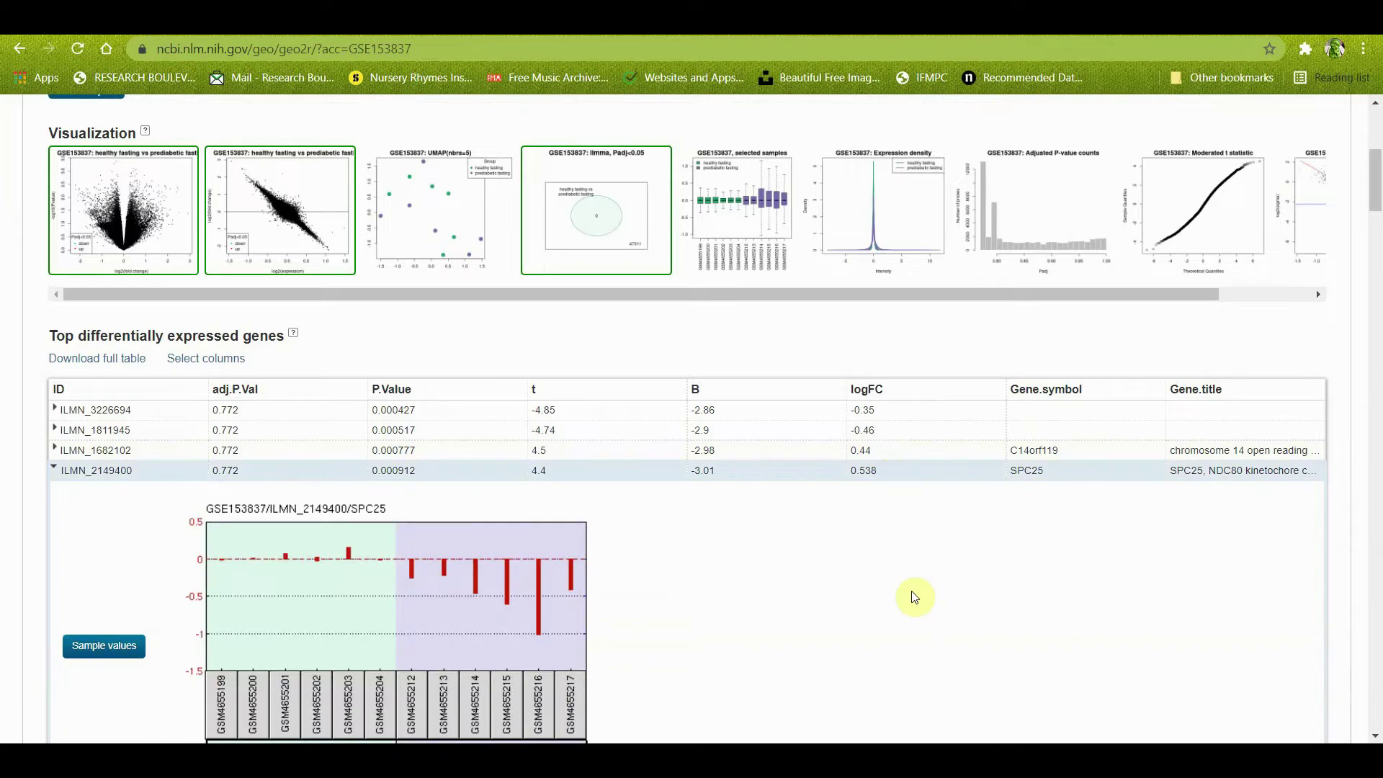
pyautogui.scroll(-2, 915, 597)
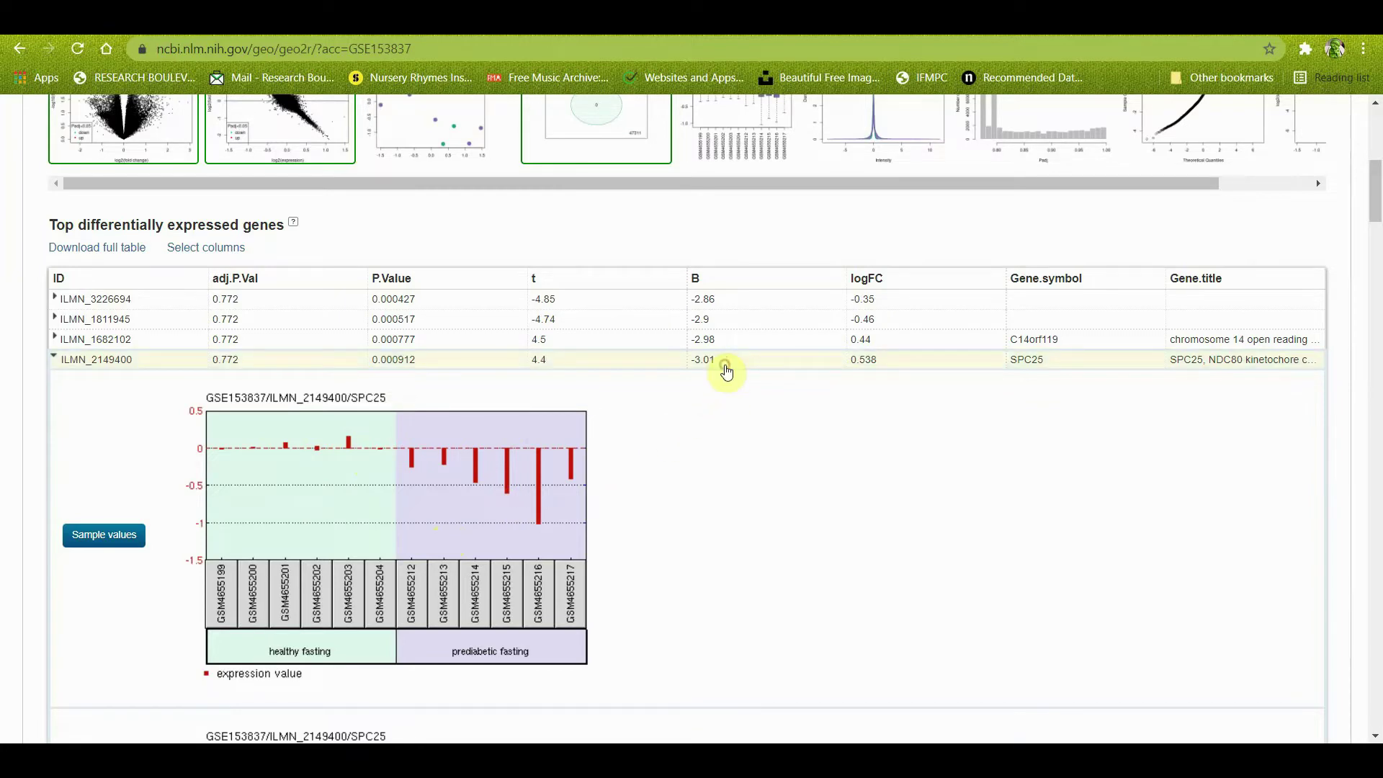
pyautogui.scroll(-4, 934, 528)
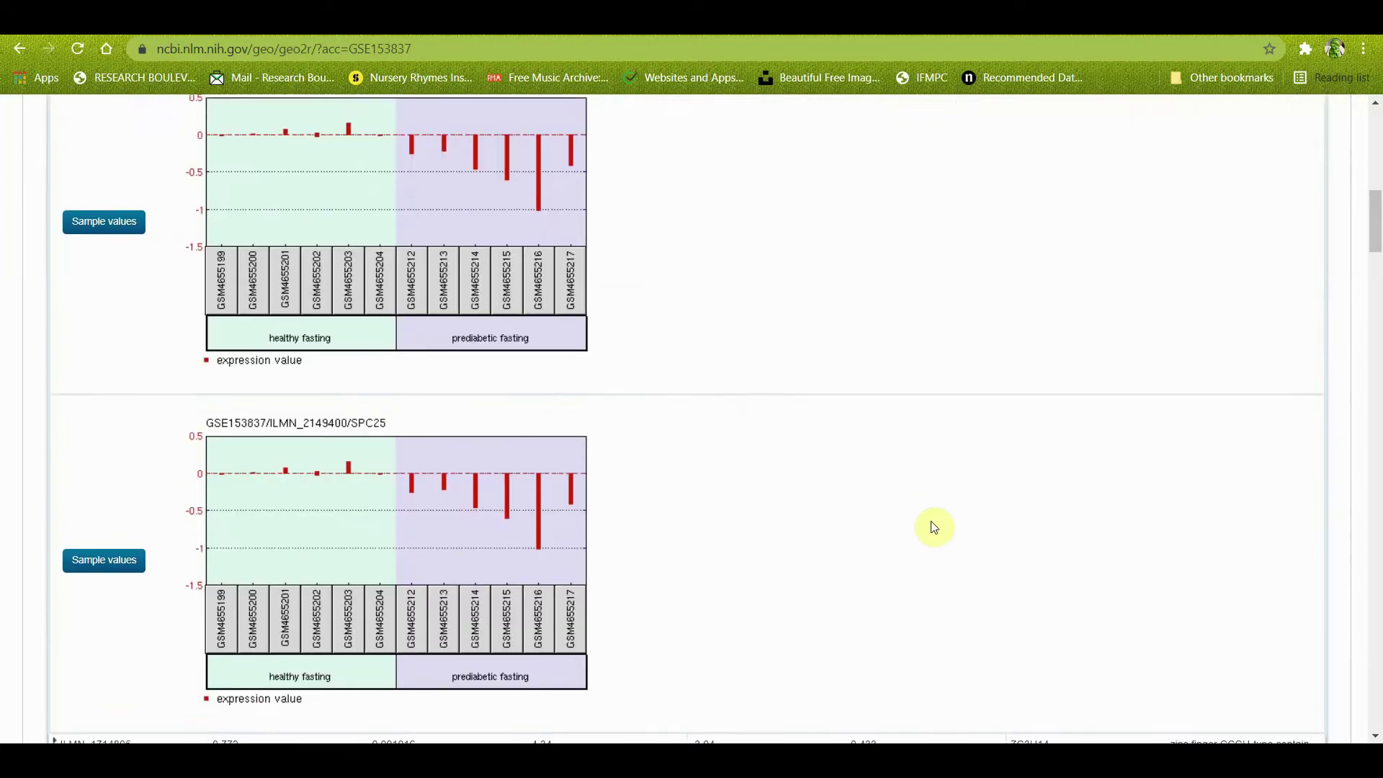
pyautogui.scroll(-5, 934, 527)
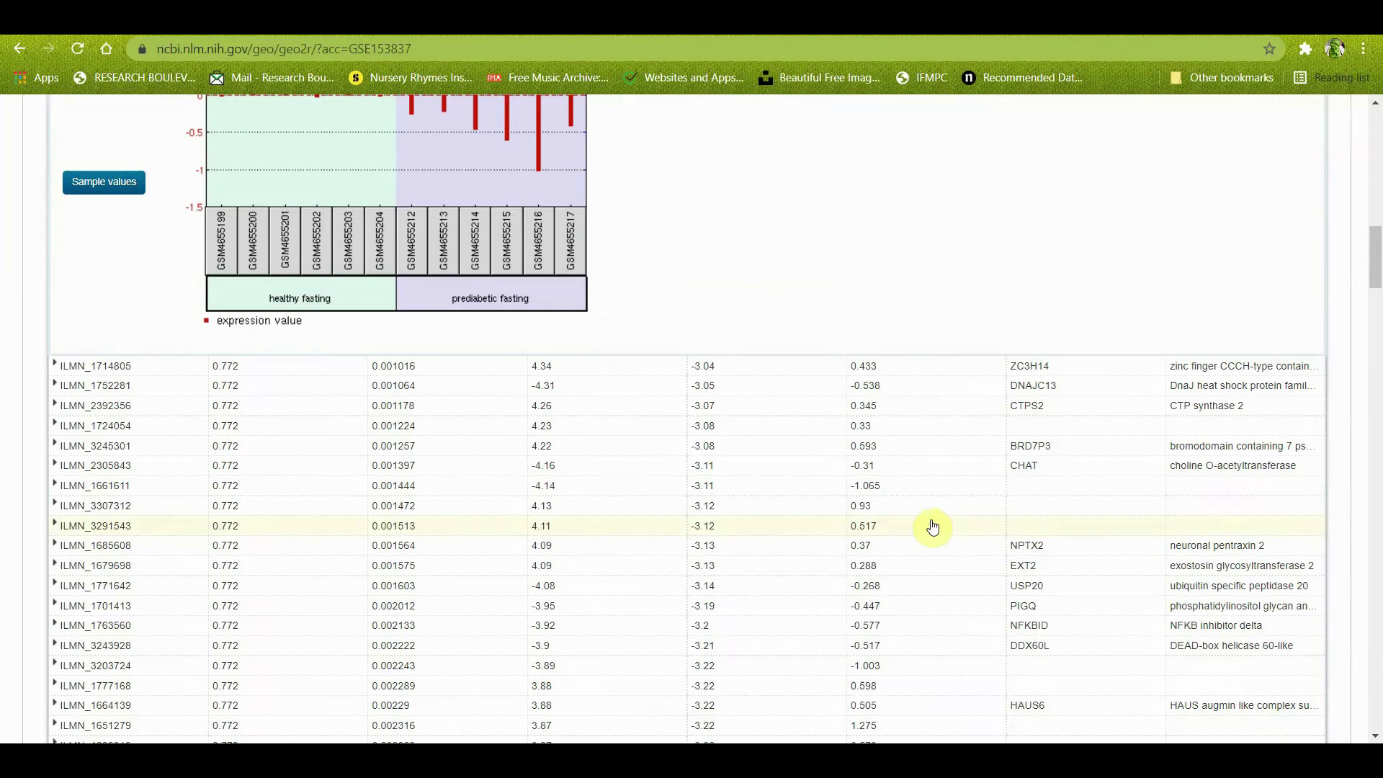
# Step: Open the expression profiles of ILMN_3291543 and CHAT (ILMN_2305843) and compare the CHAT pattern with the SPC25 profile across both groups
pyautogui.scroll(-3, 934, 528)
pyautogui.click(969, 307)
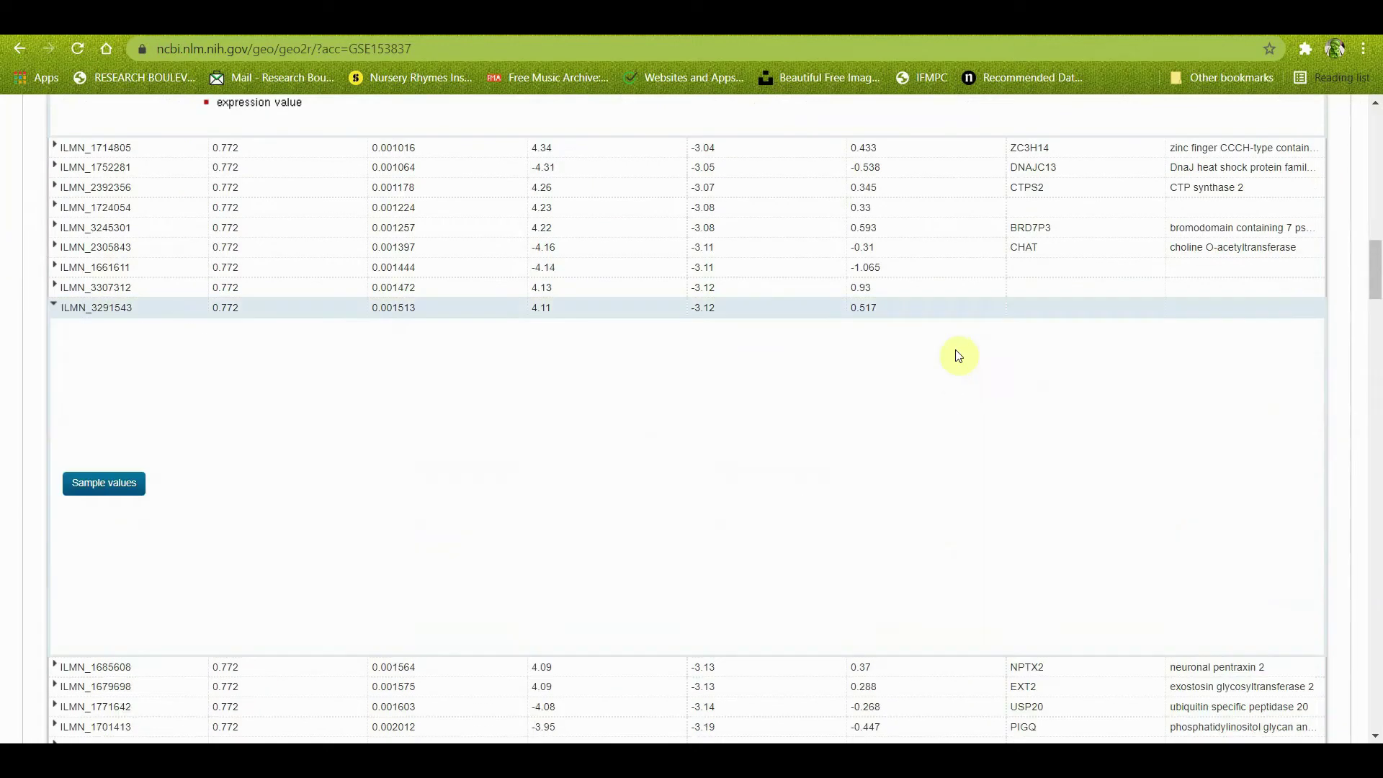
pyautogui.click(915, 249)
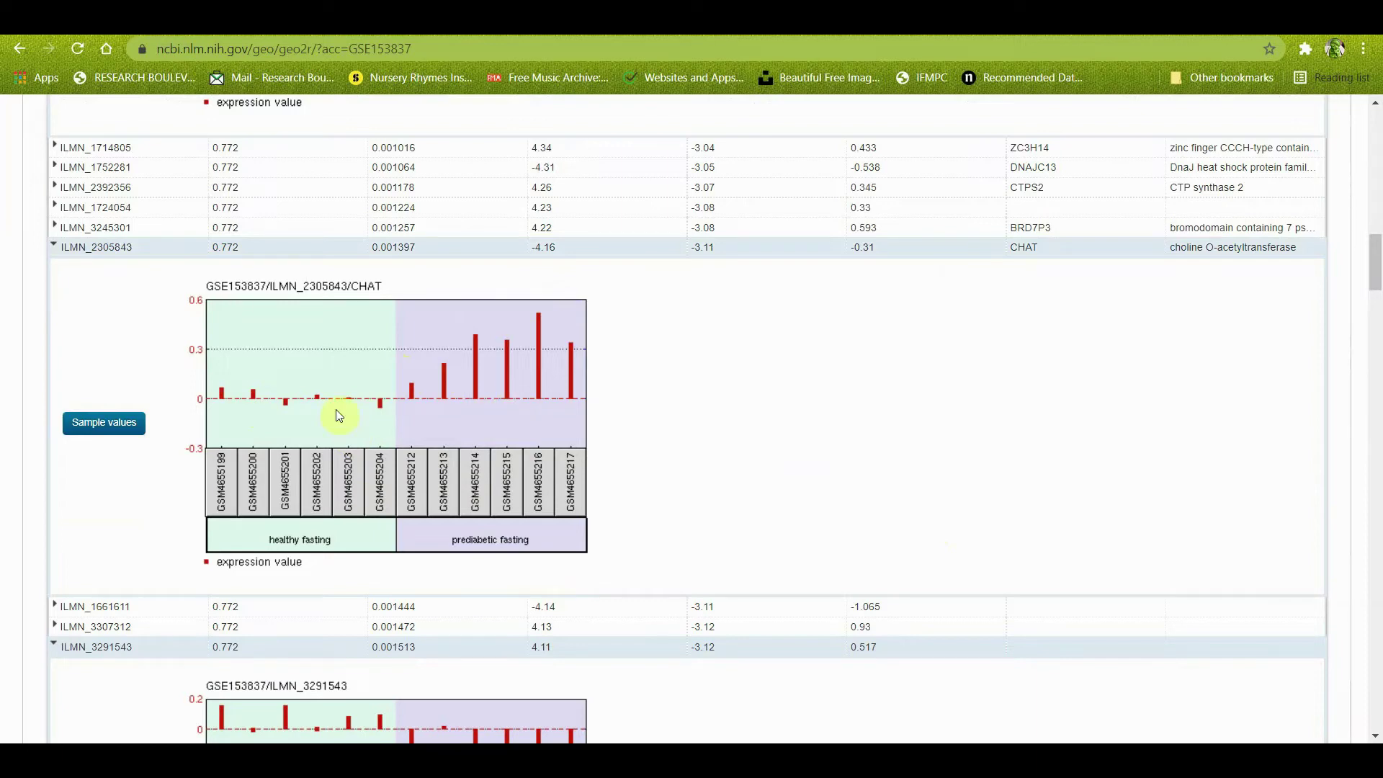
pyautogui.scroll(1, 492, 393)
pyautogui.scroll(10, 493, 393)
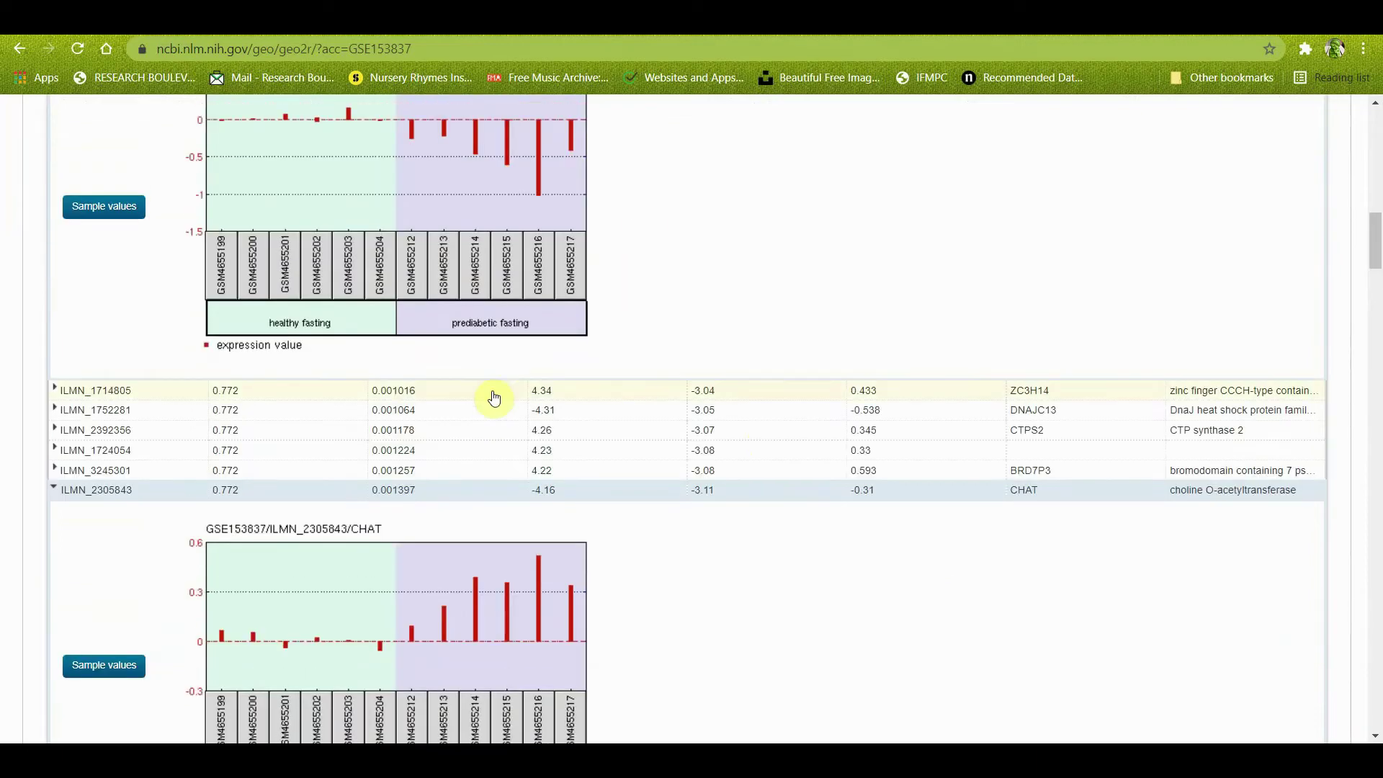
pyautogui.scroll(-4, 495, 397)
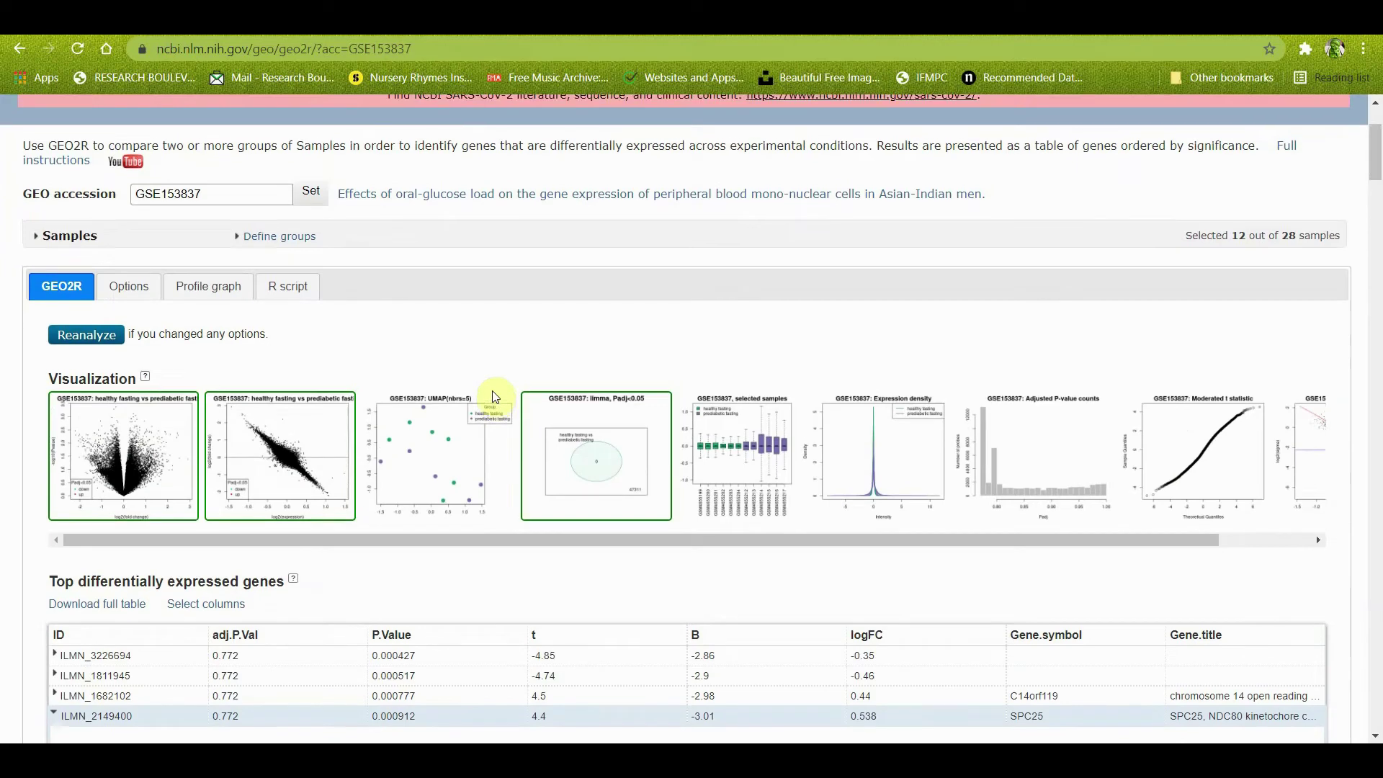
pyautogui.scroll(-1, 489, 395)
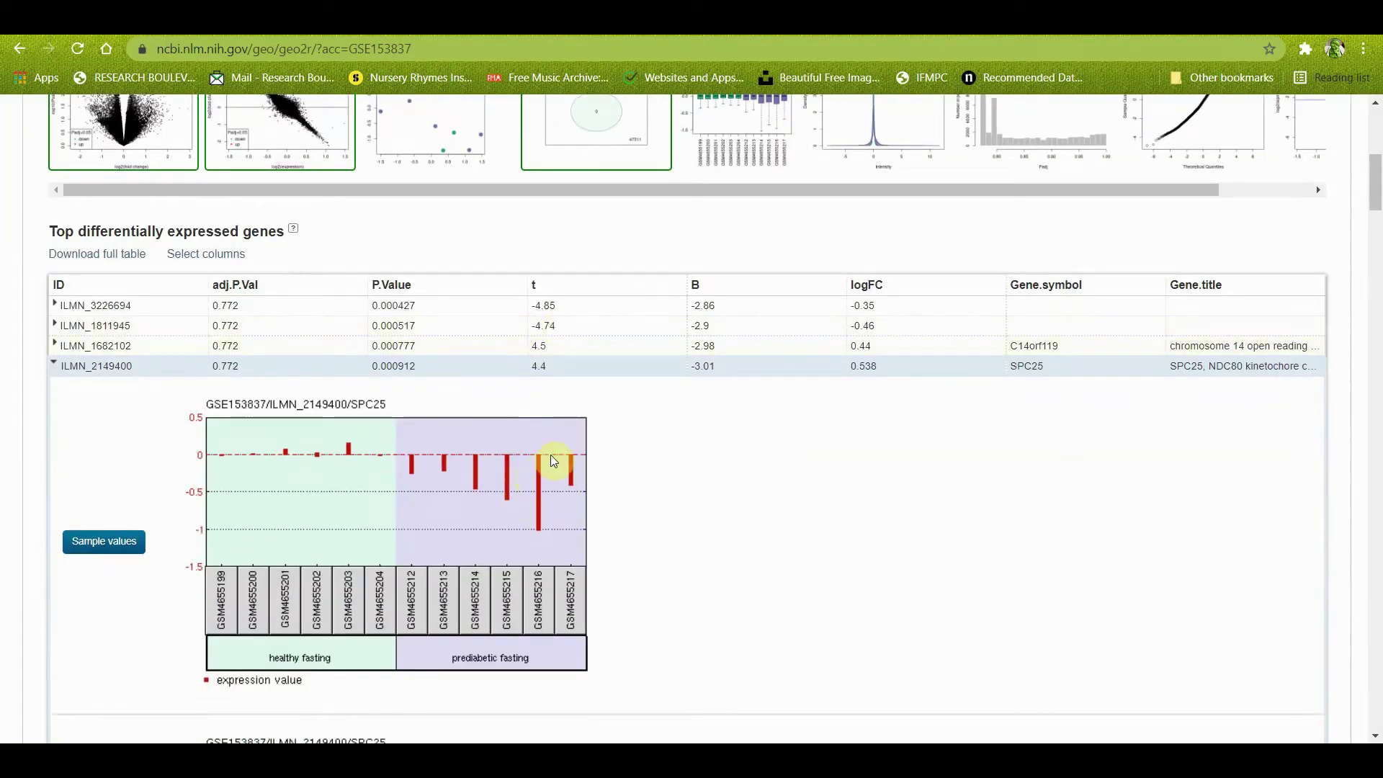
pyautogui.scroll(-1, 597, 531)
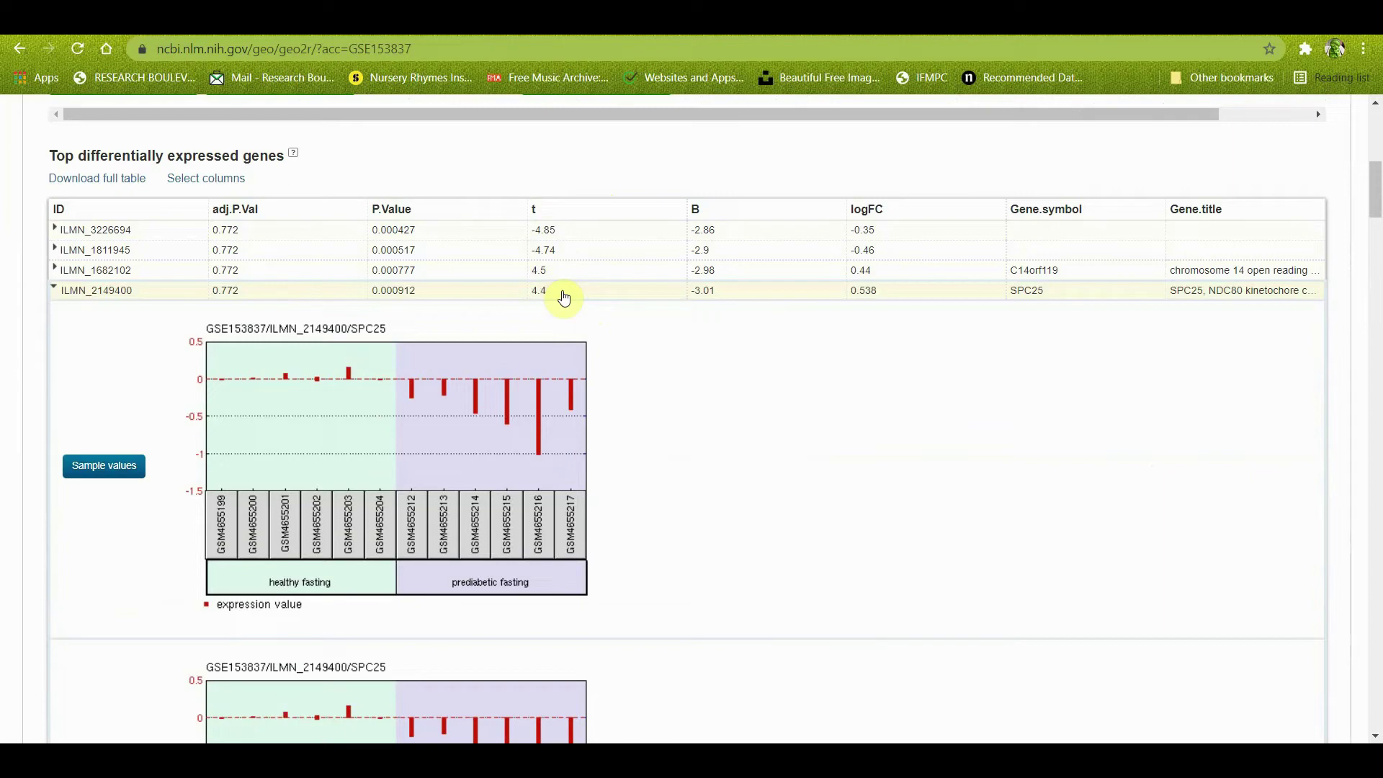
# Step: Show the defined sample groups and examine the SPC25 profile against the healthy fasting and prediabetic fasting groups
pyautogui.scroll(6, 564, 297)
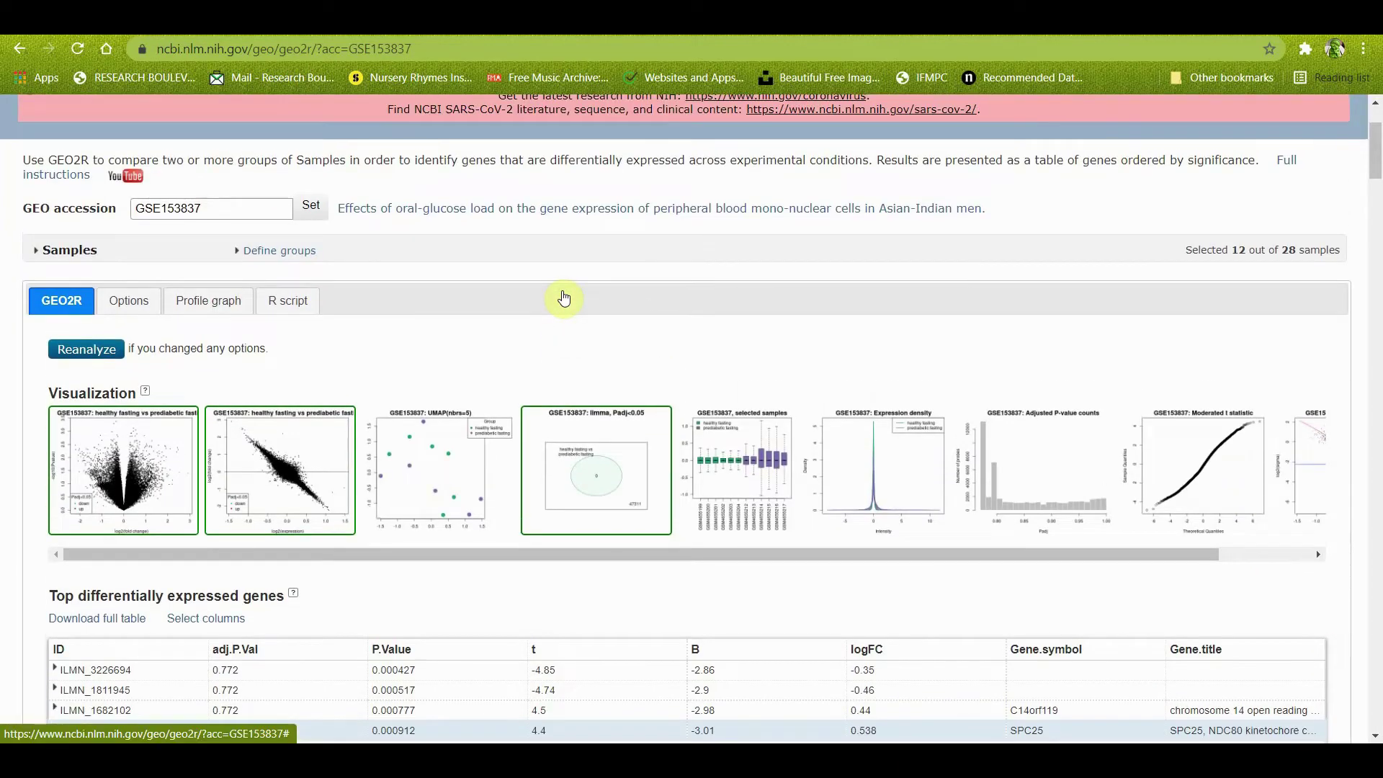
pyautogui.click(279, 251)
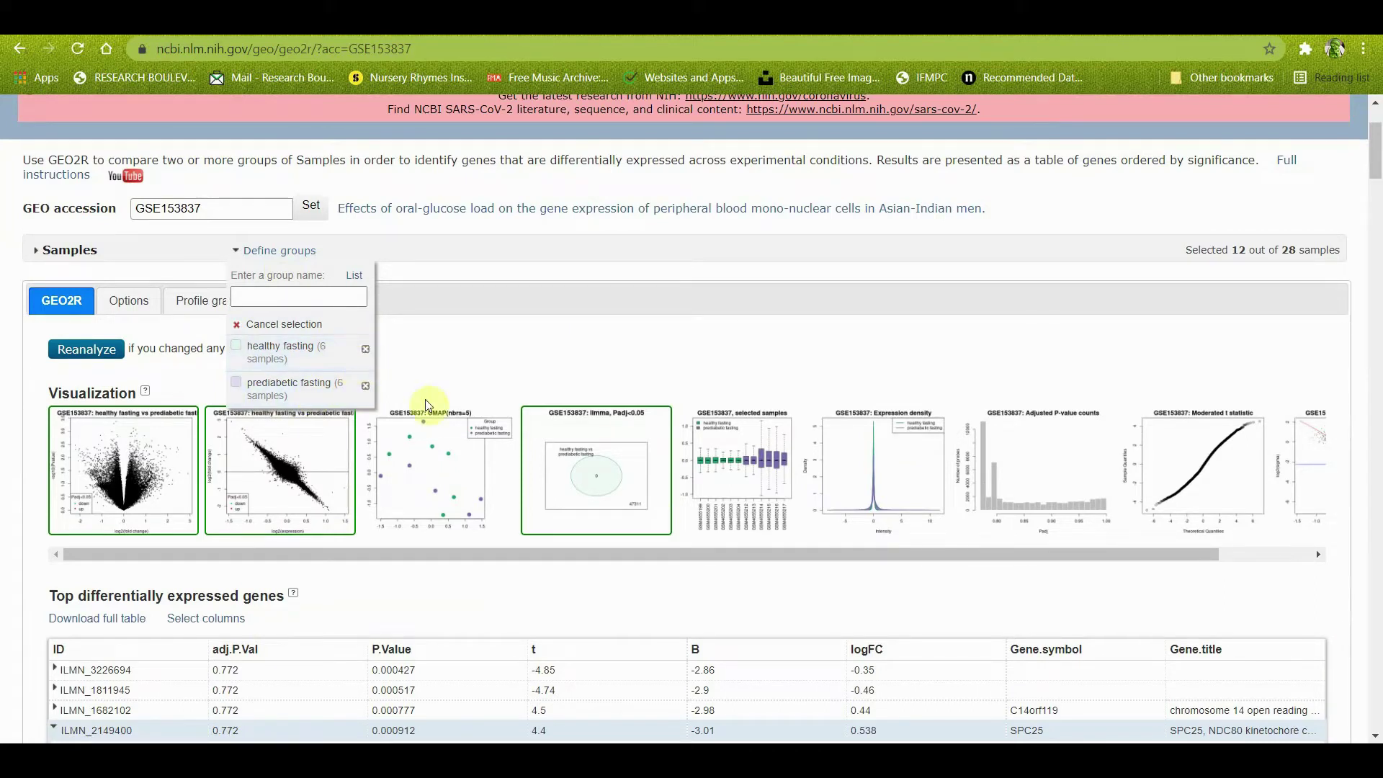
pyautogui.scroll(-2, 571, 609)
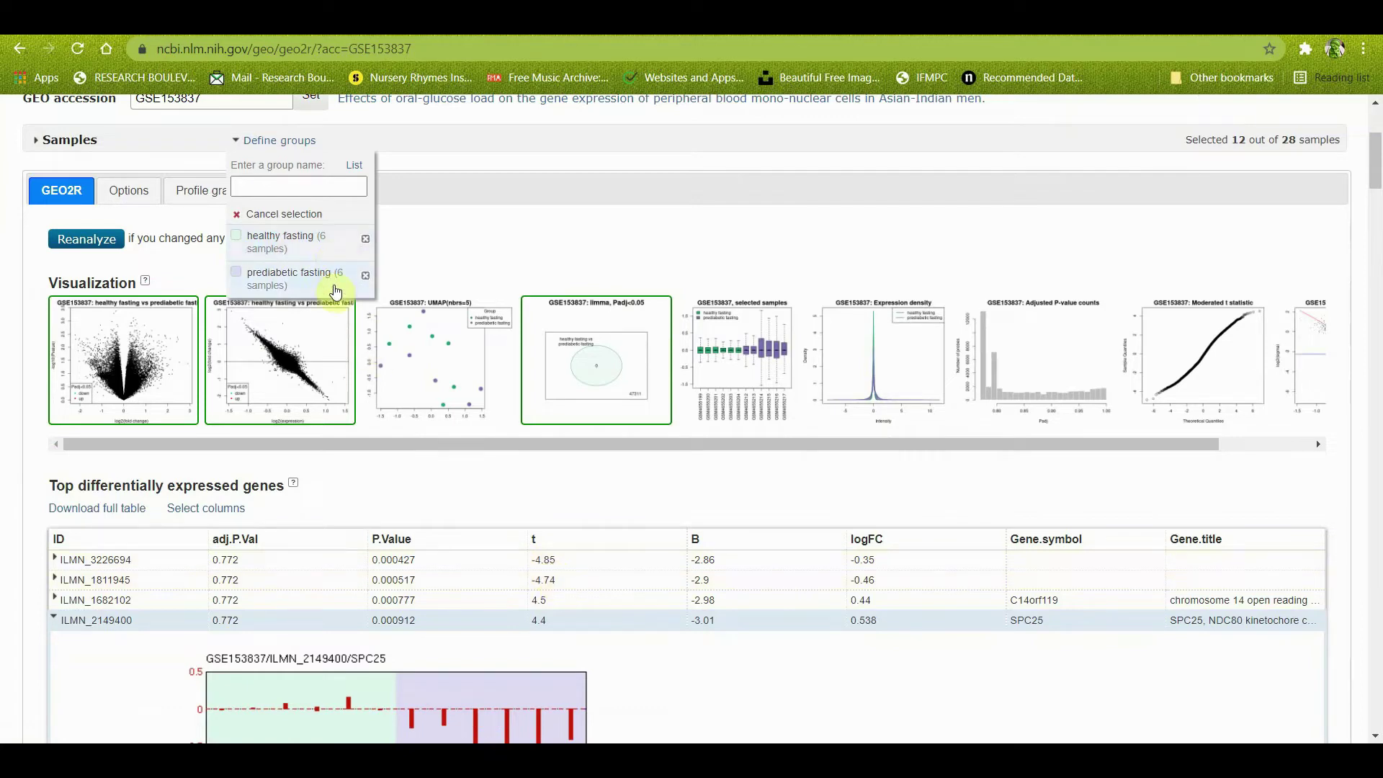
pyautogui.scroll(-1, 584, 542)
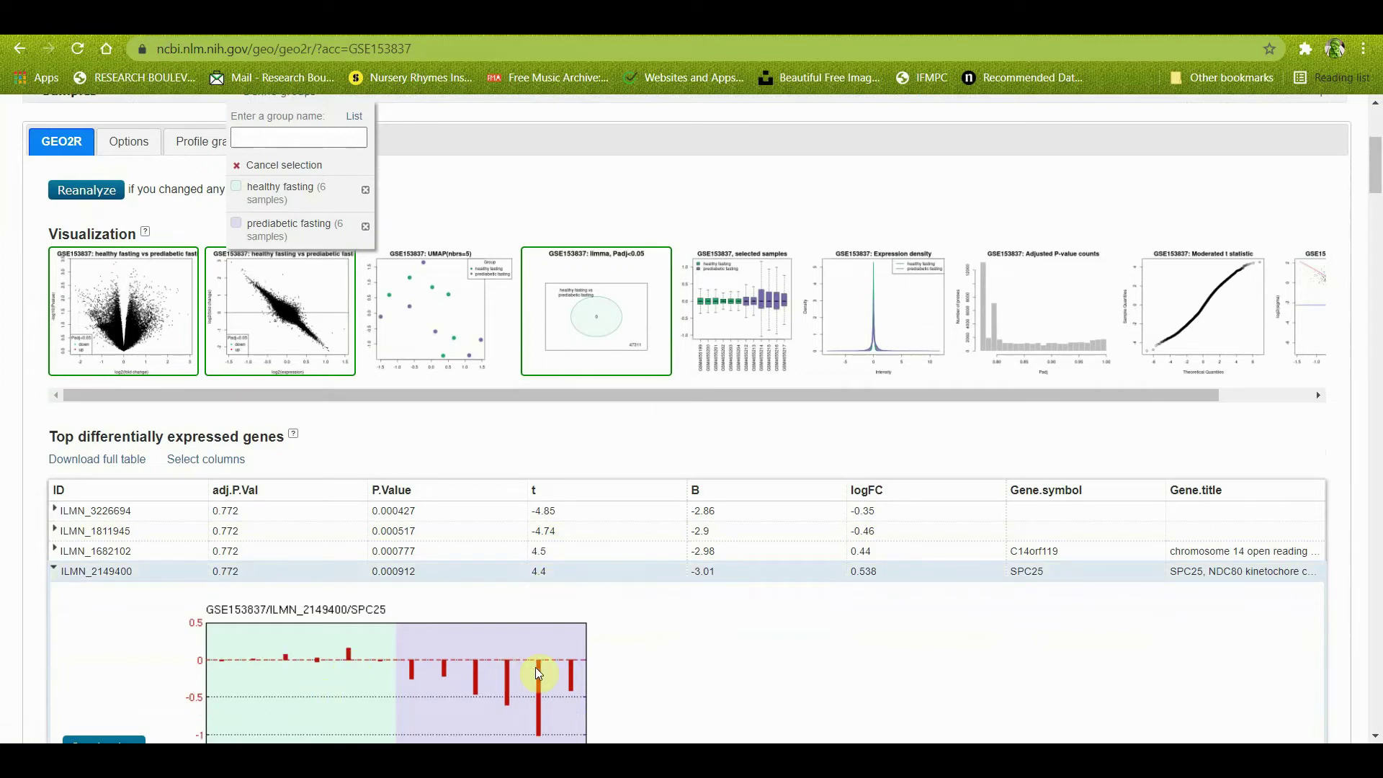
pyautogui.scroll(1, 619, 659)
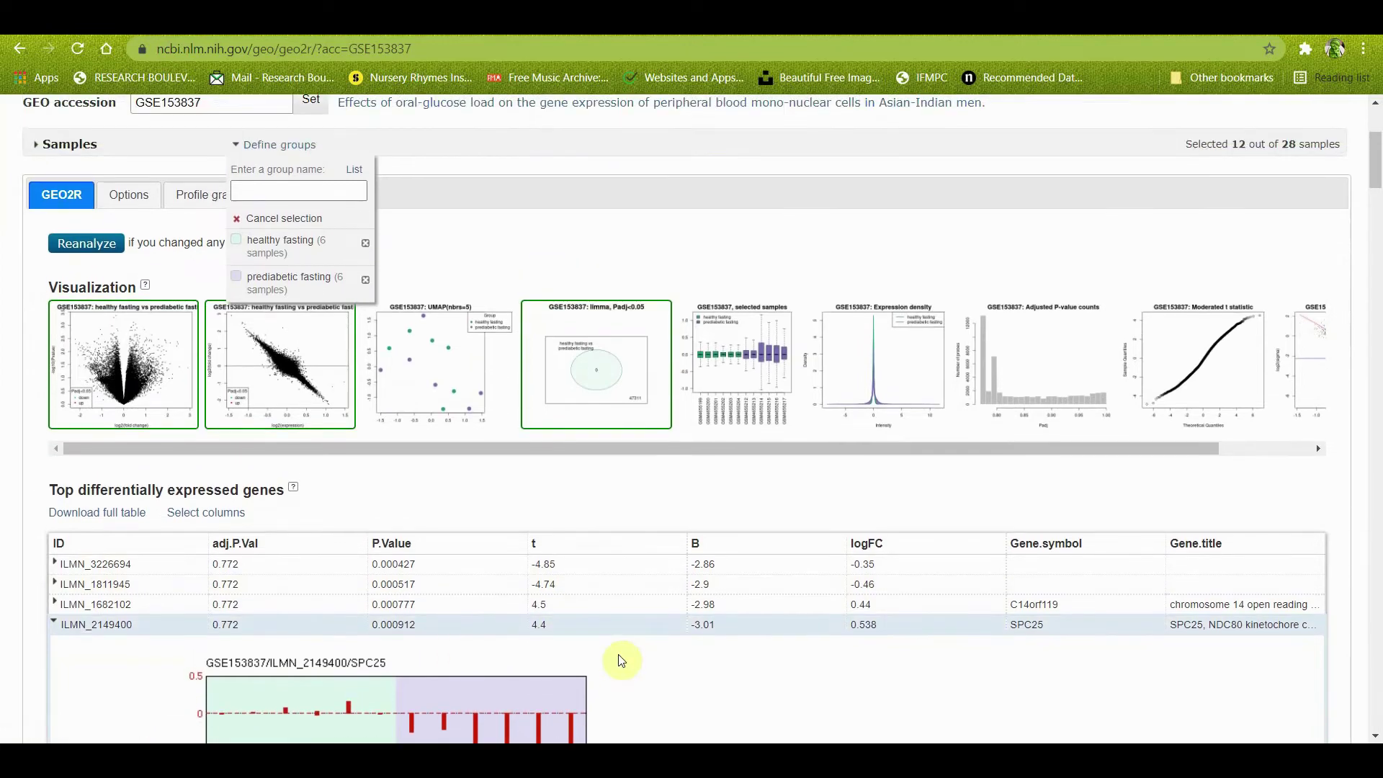
pyautogui.scroll(3, 617, 658)
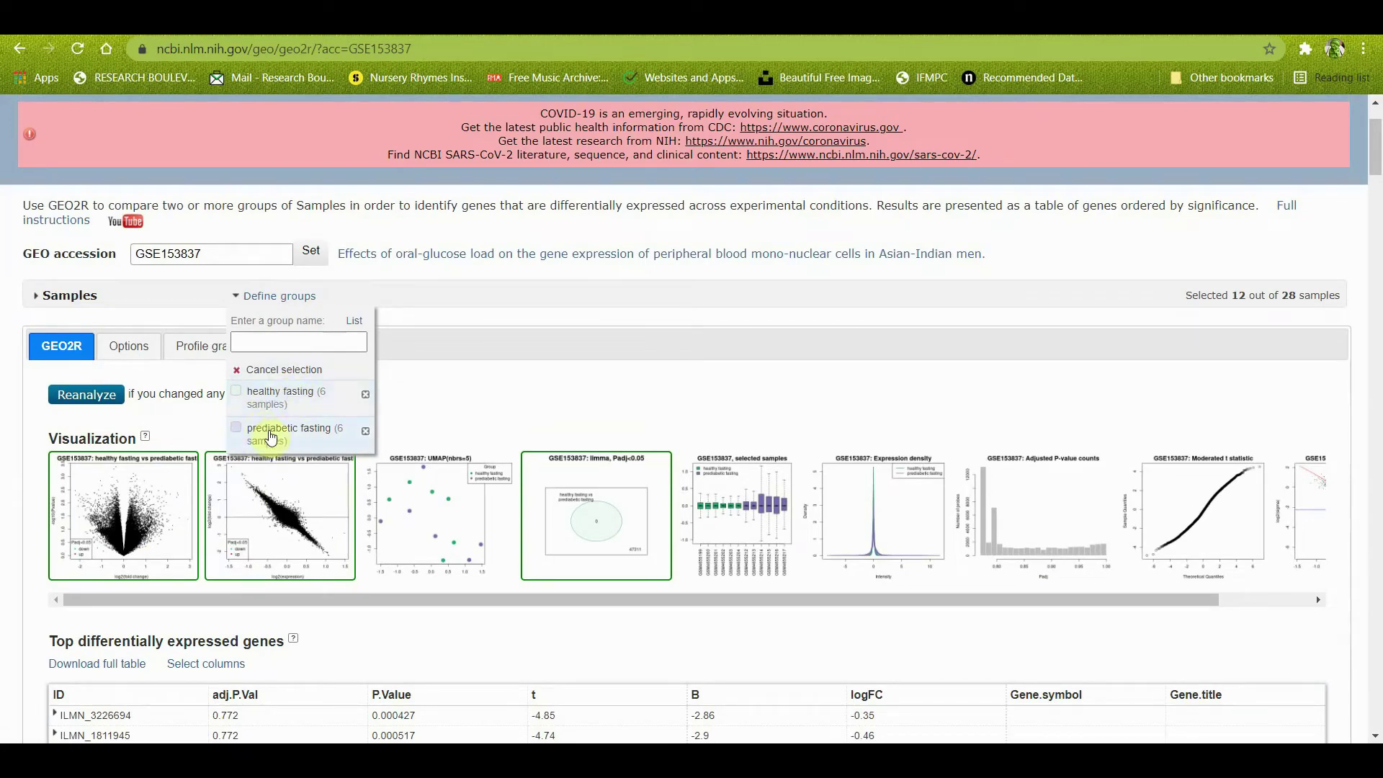
pyautogui.scroll(-3, 533, 656)
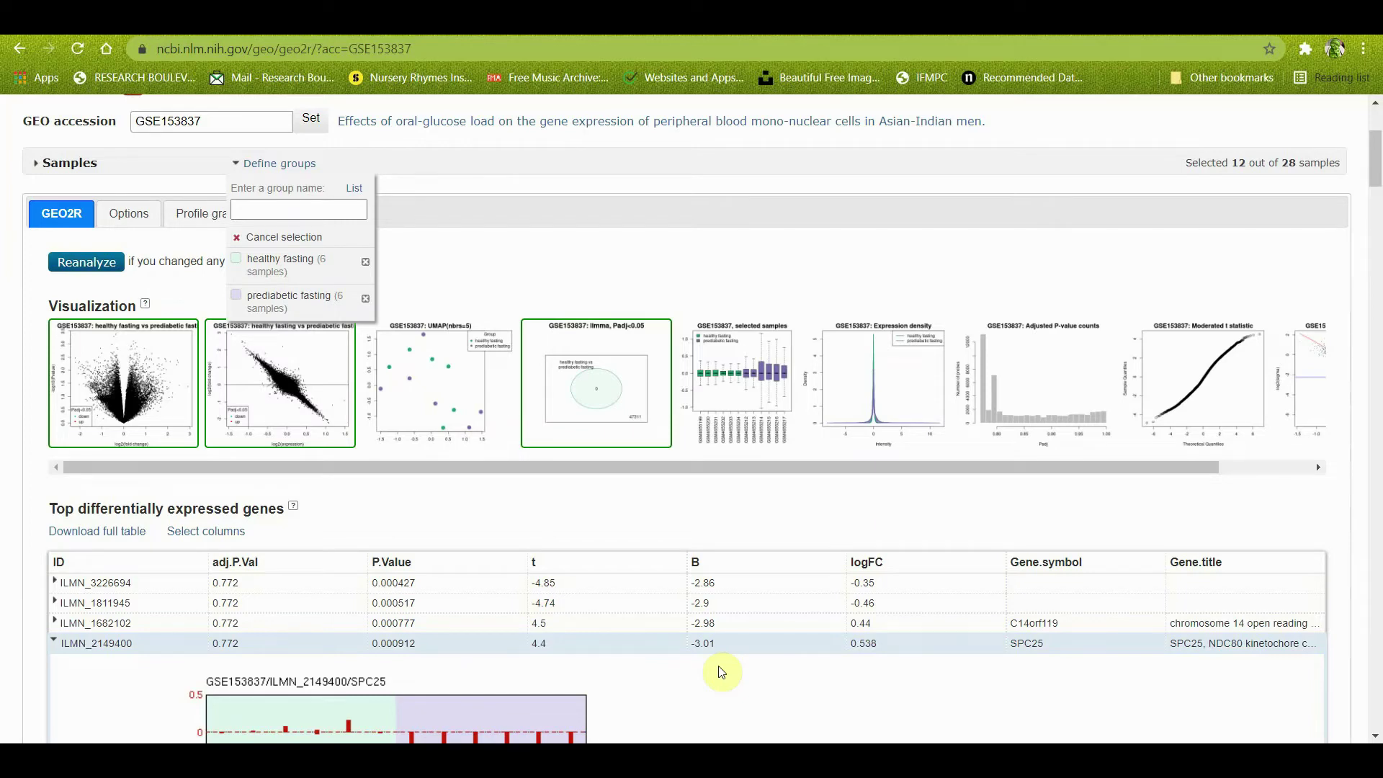
pyautogui.scroll(-2, 722, 671)
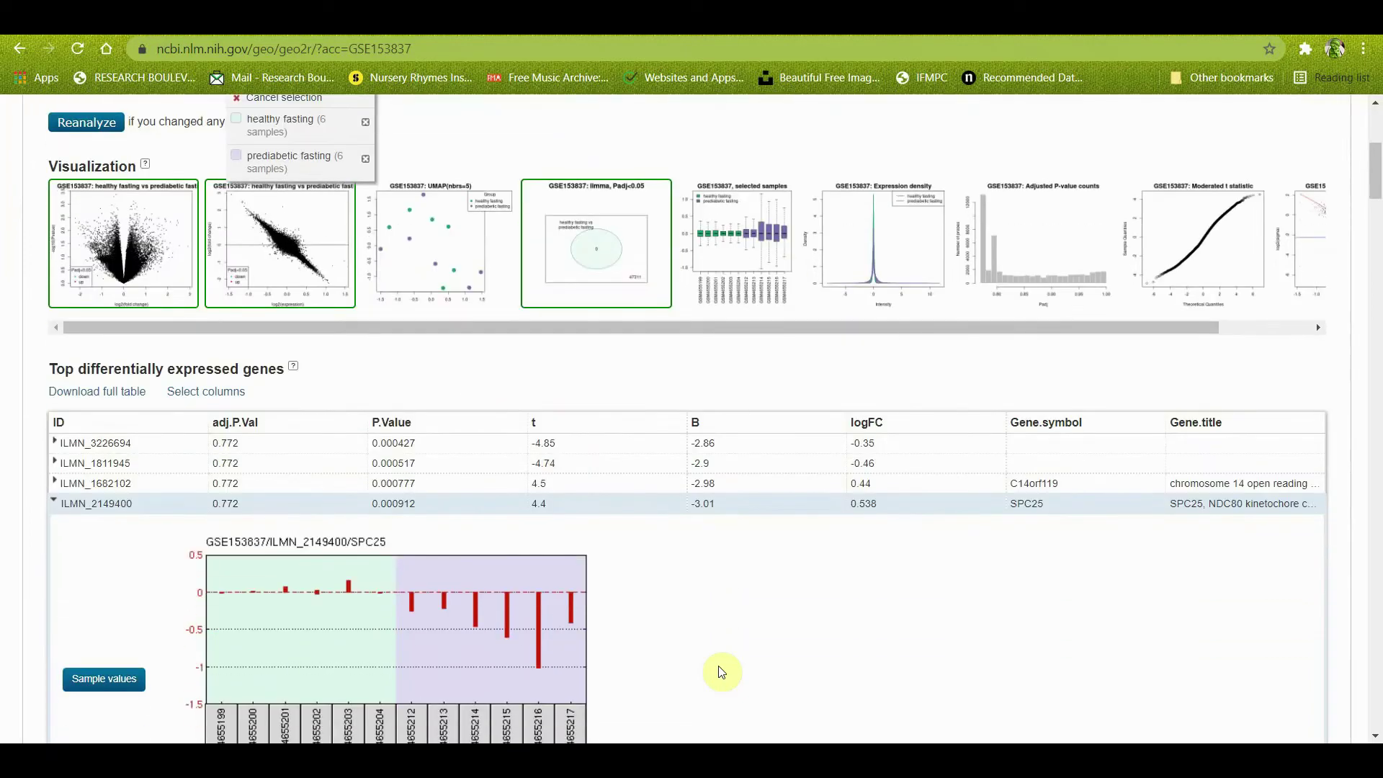
pyautogui.scroll(-2, 539, 602)
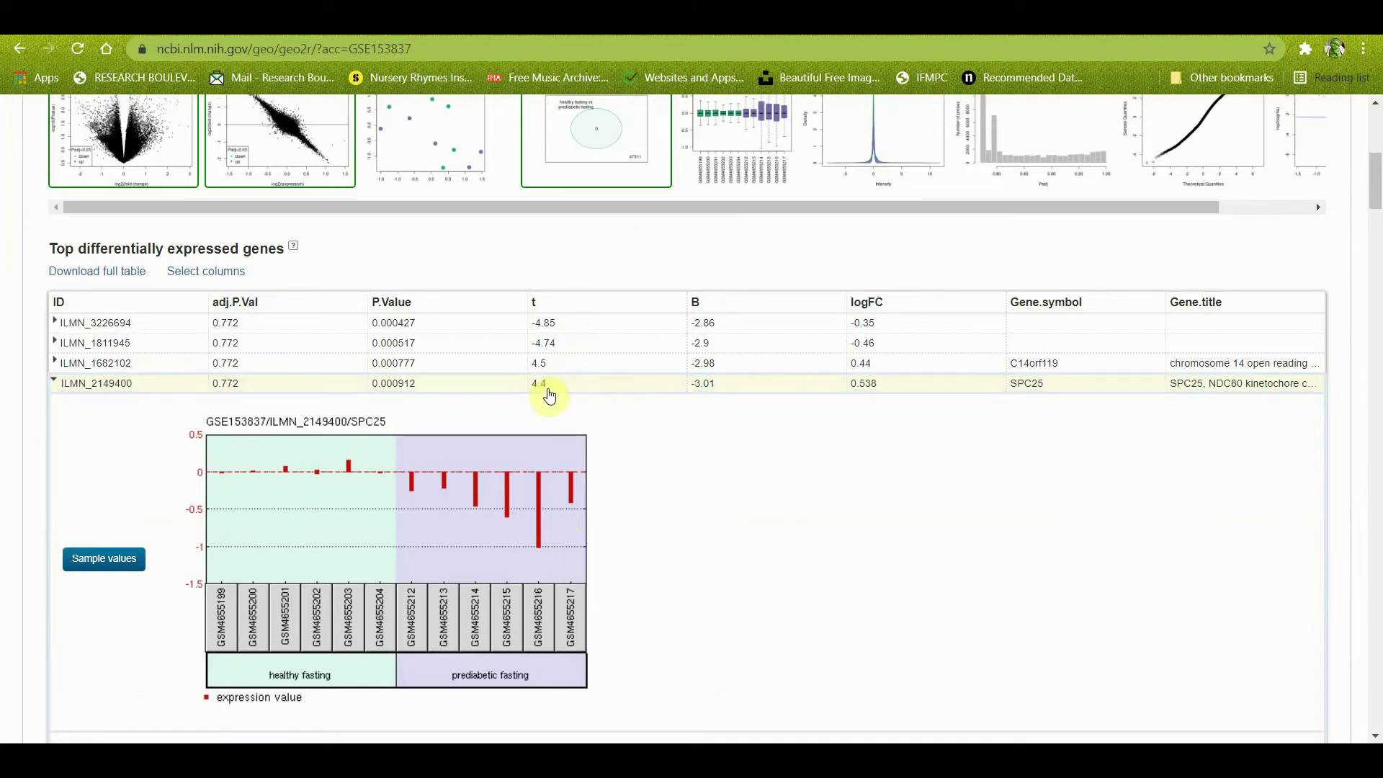
pyautogui.scroll(7, 550, 396)
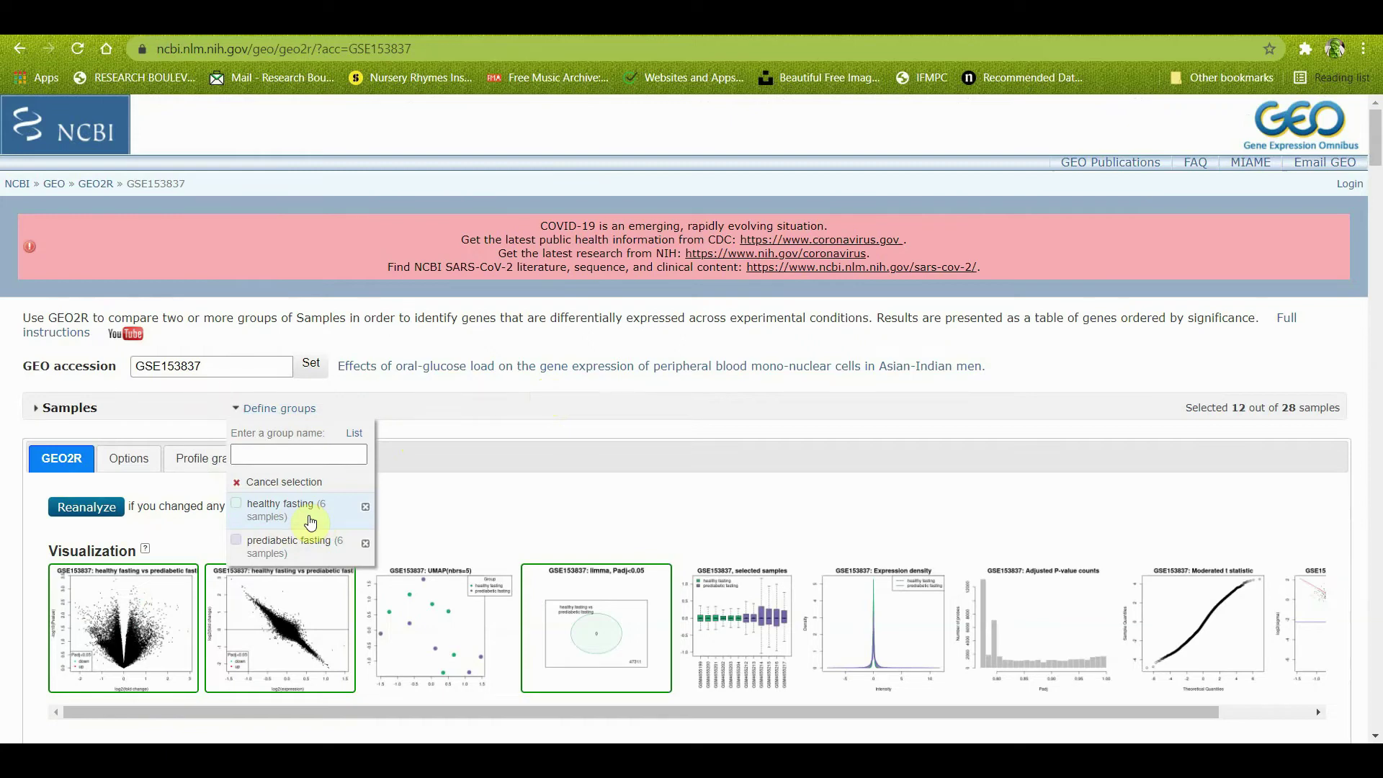
# Step: Review the SPC25 and CHAT expression profiles again, contrasting the direction of change in the prediabetic fasting samples
pyautogui.scroll(-6, 526, 577)
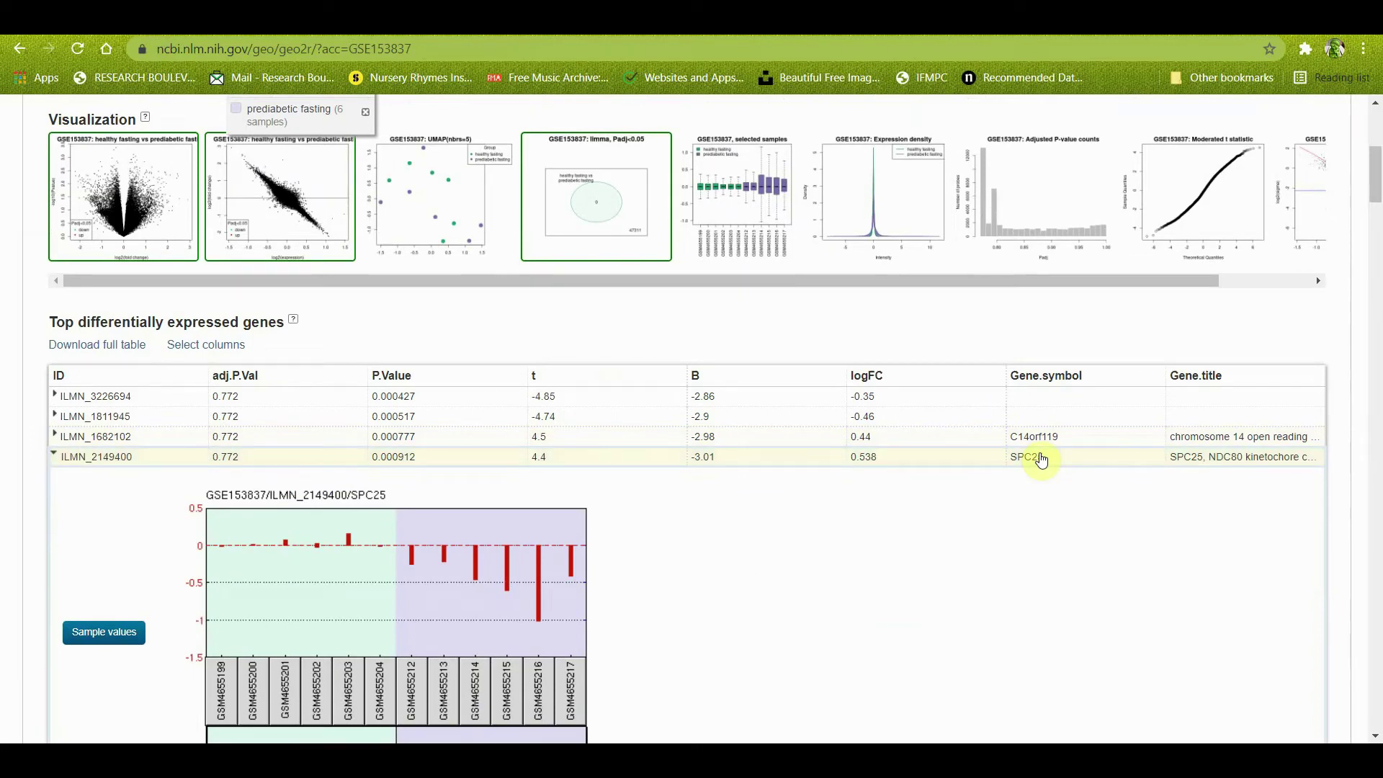
pyautogui.scroll(-3, 929, 469)
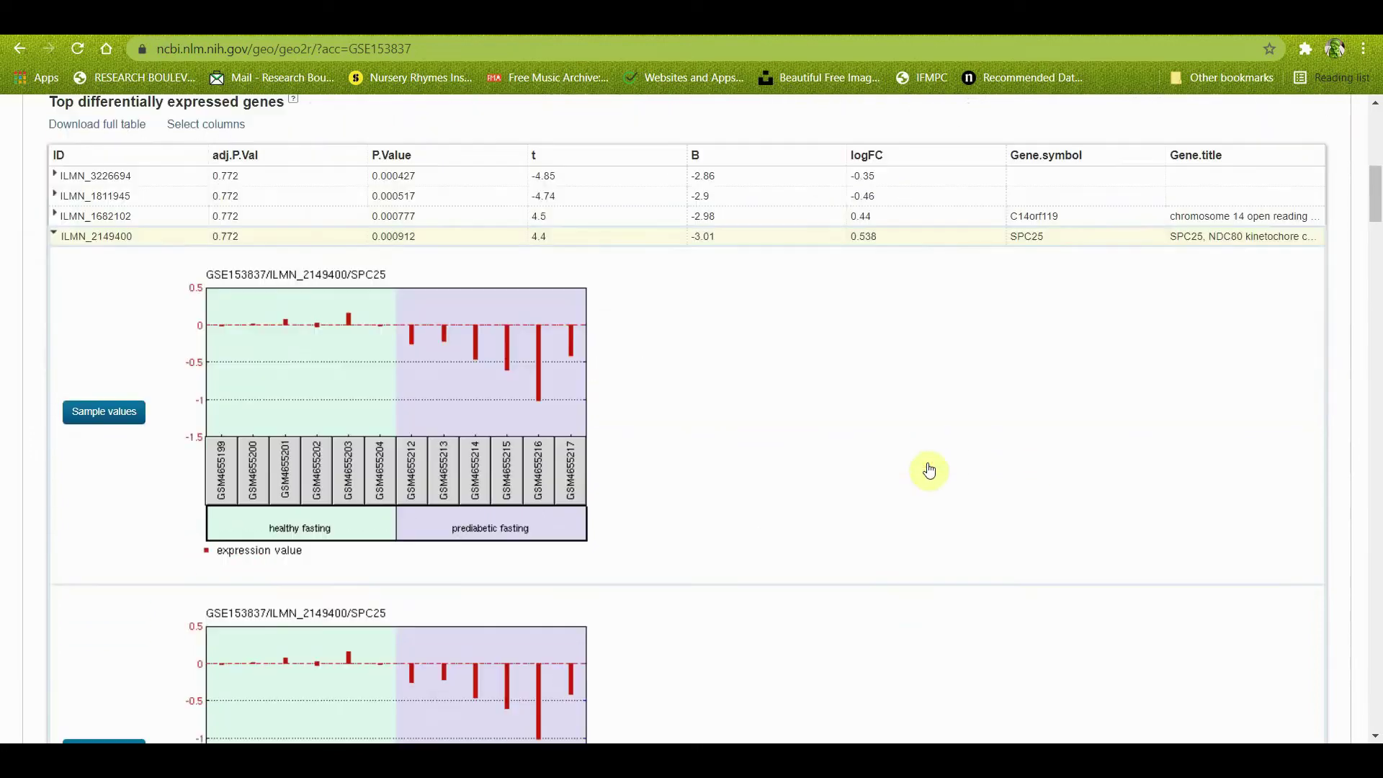
pyautogui.scroll(-4, 929, 470)
pyautogui.scroll(-6, 929, 469)
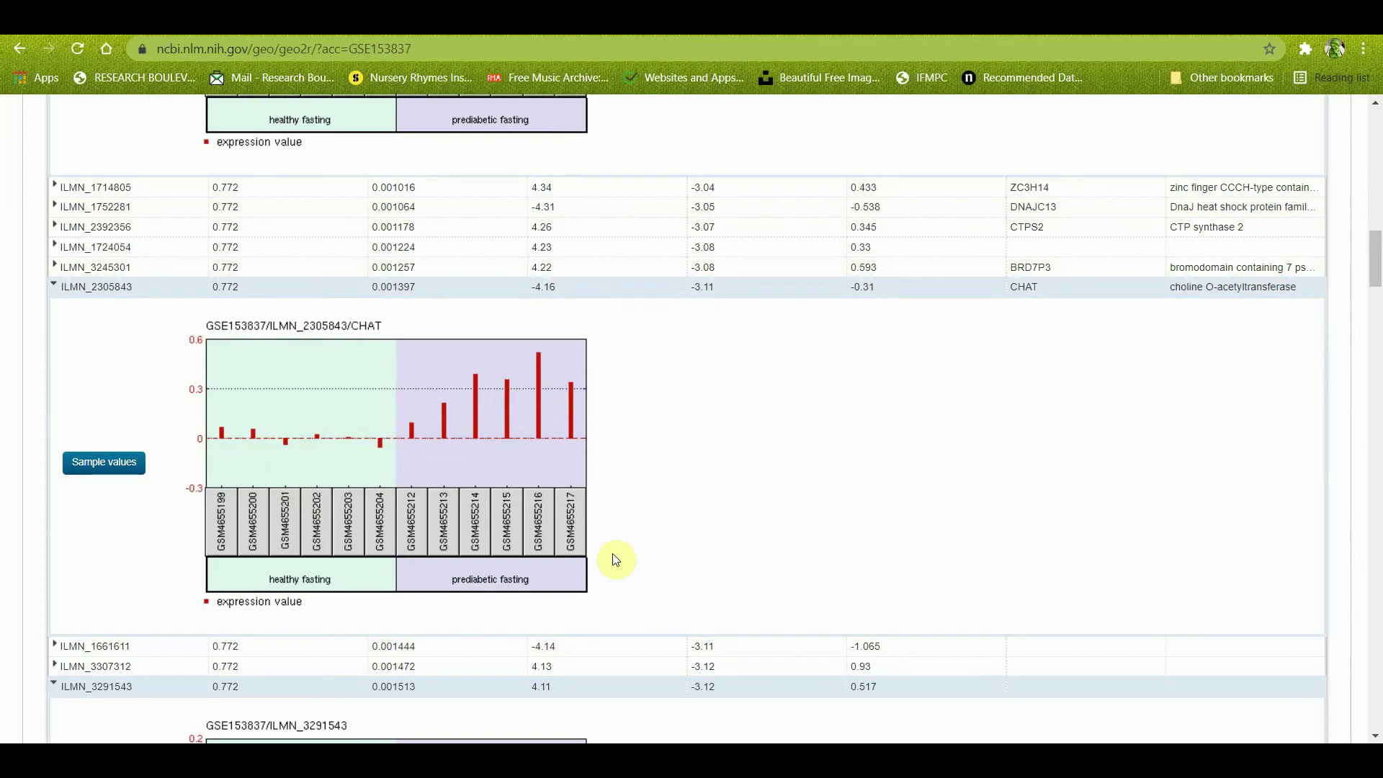
pyautogui.scroll(15, 616, 560)
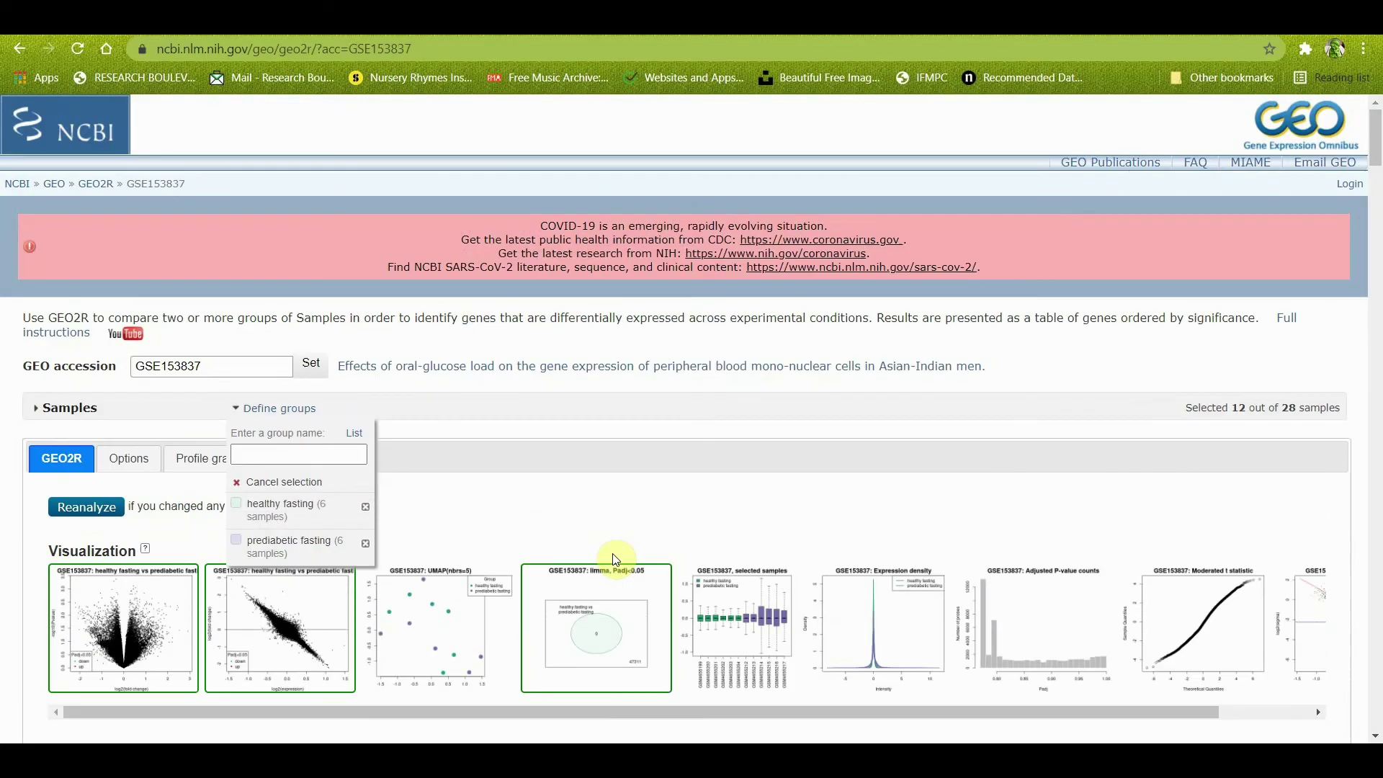
# Step: Enlarge the boxplot of the selected samples to inspect their value distributions, and close it
pyautogui.scroll(-4, 616, 560)
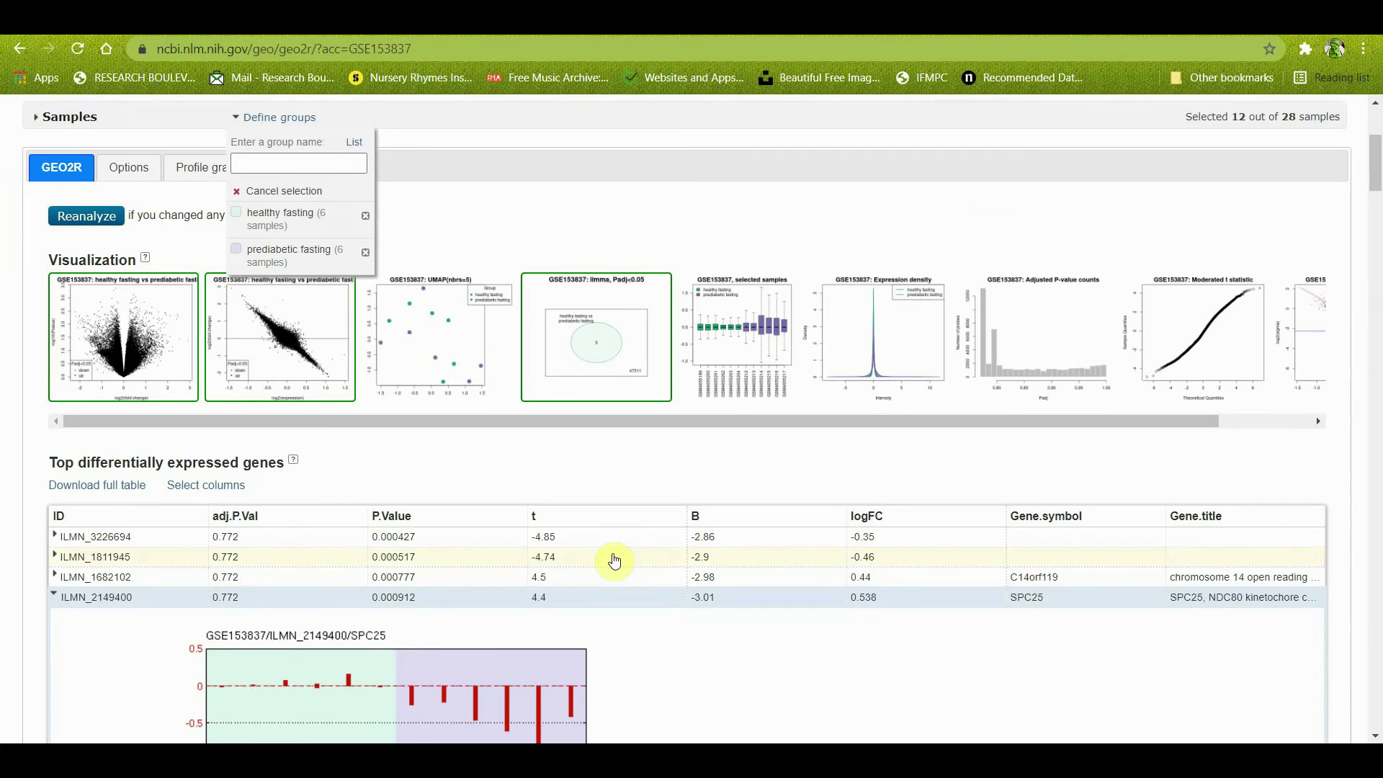
pyautogui.click(750, 322)
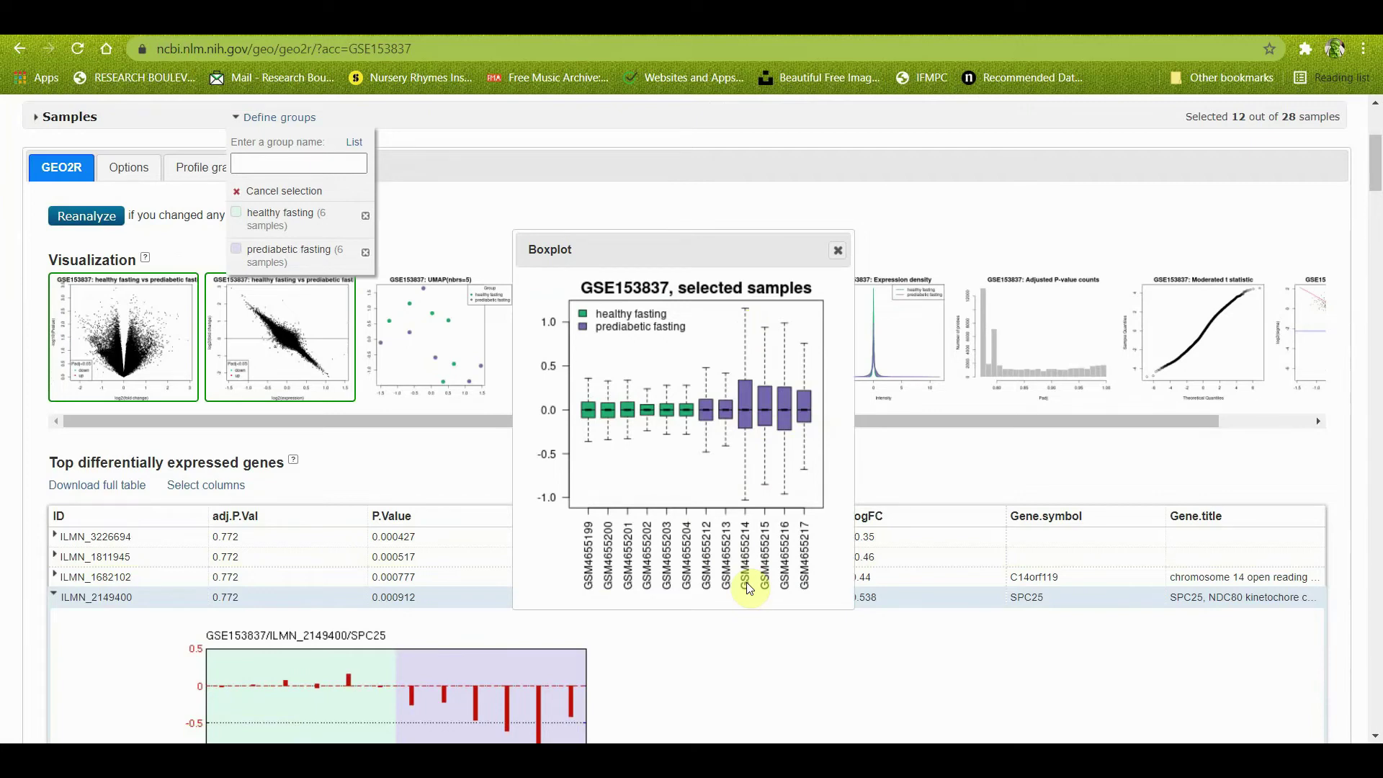
pyautogui.click(858, 628)
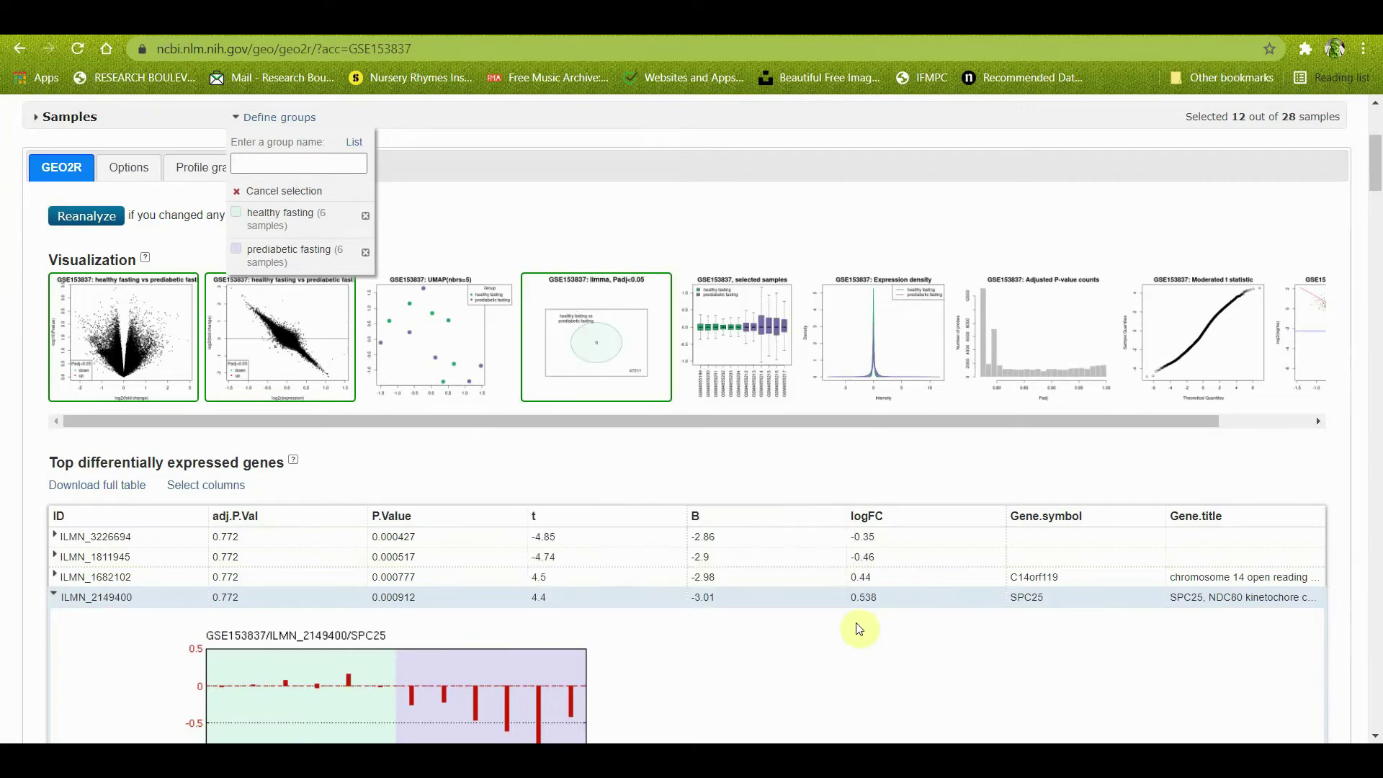
# Step: Request the full table of top differentially expressed genes as a TSV file and cancel saving it
pyautogui.scroll(-3, 858, 628)
pyautogui.scroll(-3, 858, 628)
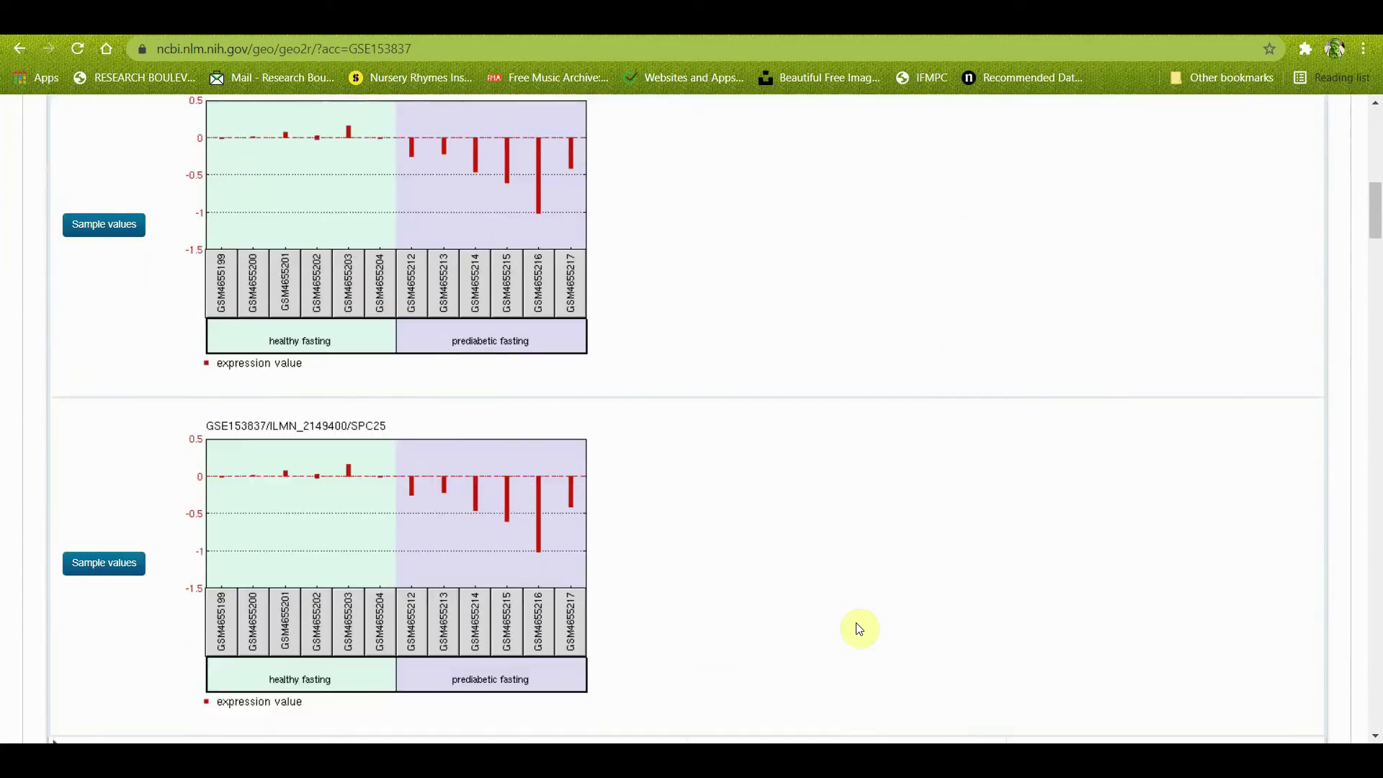
pyautogui.scroll(5, 858, 628)
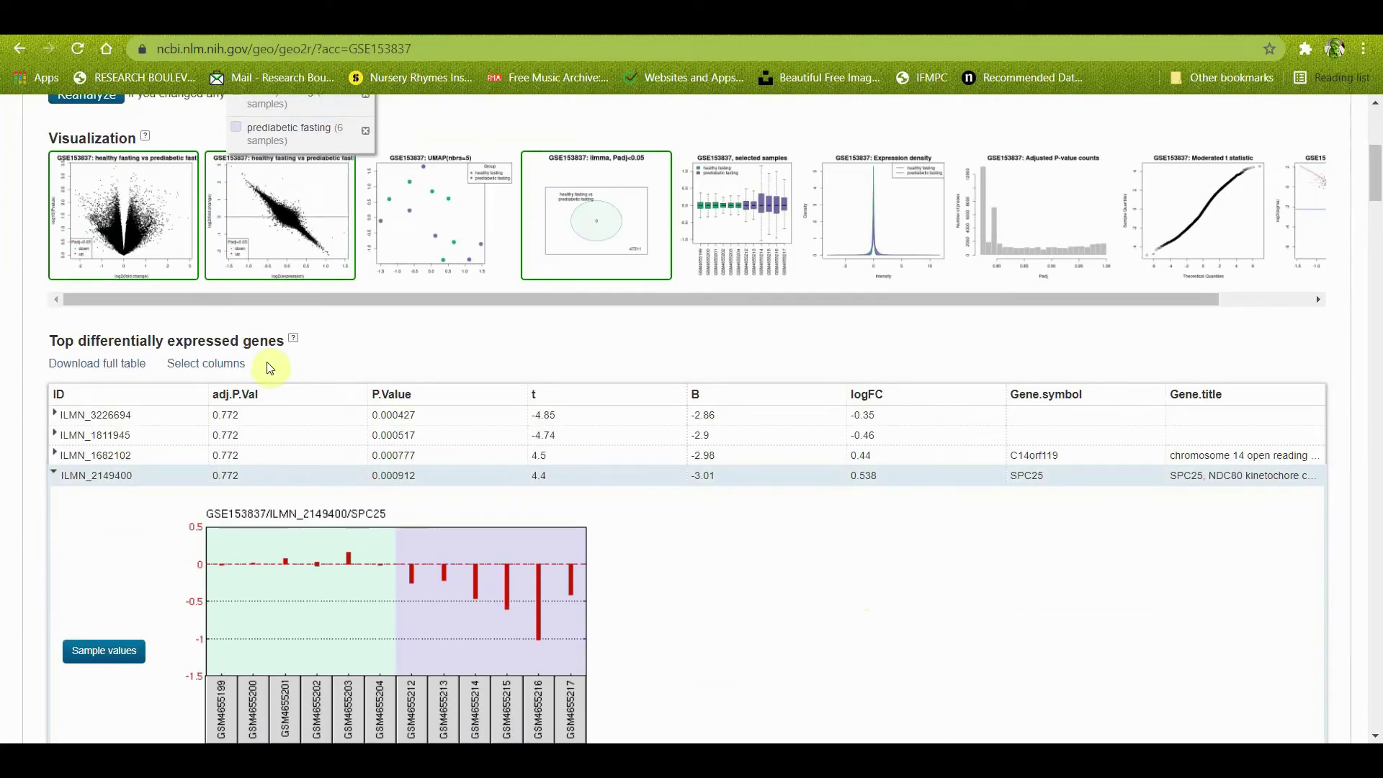
pyautogui.click(115, 370)
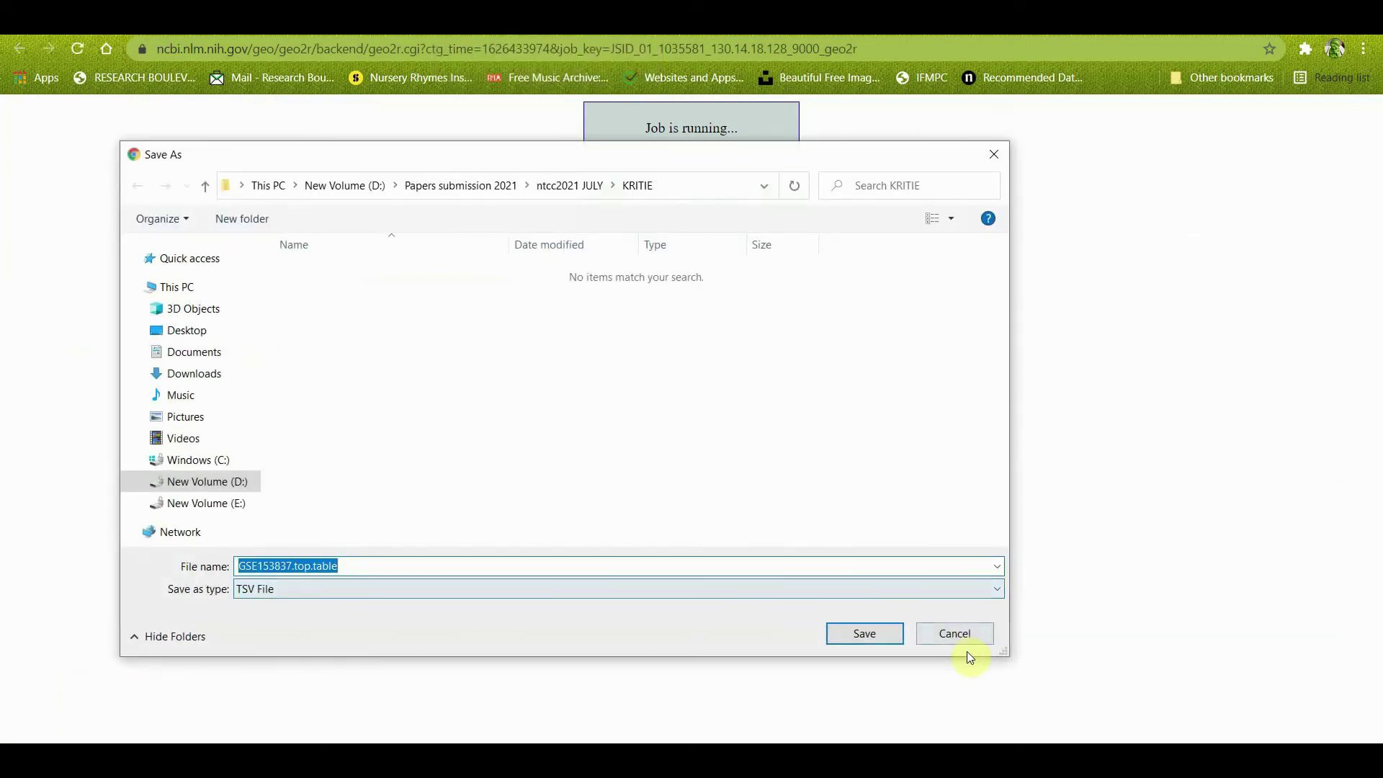
pyautogui.click(970, 632)
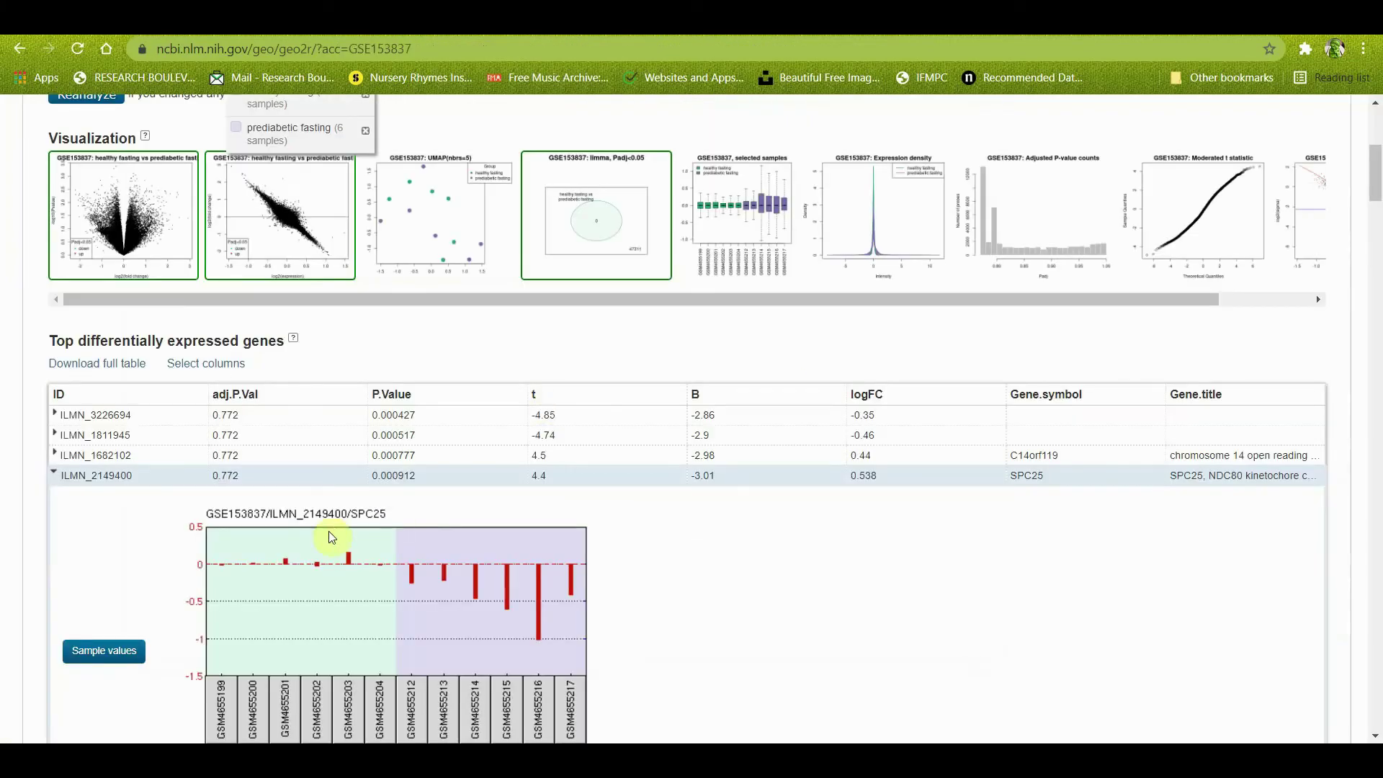
# Step: Look through the whole table of top differentially expressed genes to its end and return to the gene symbols of the first entries
pyautogui.scroll(-5, 332, 537)
pyautogui.scroll(-15, 329, 533)
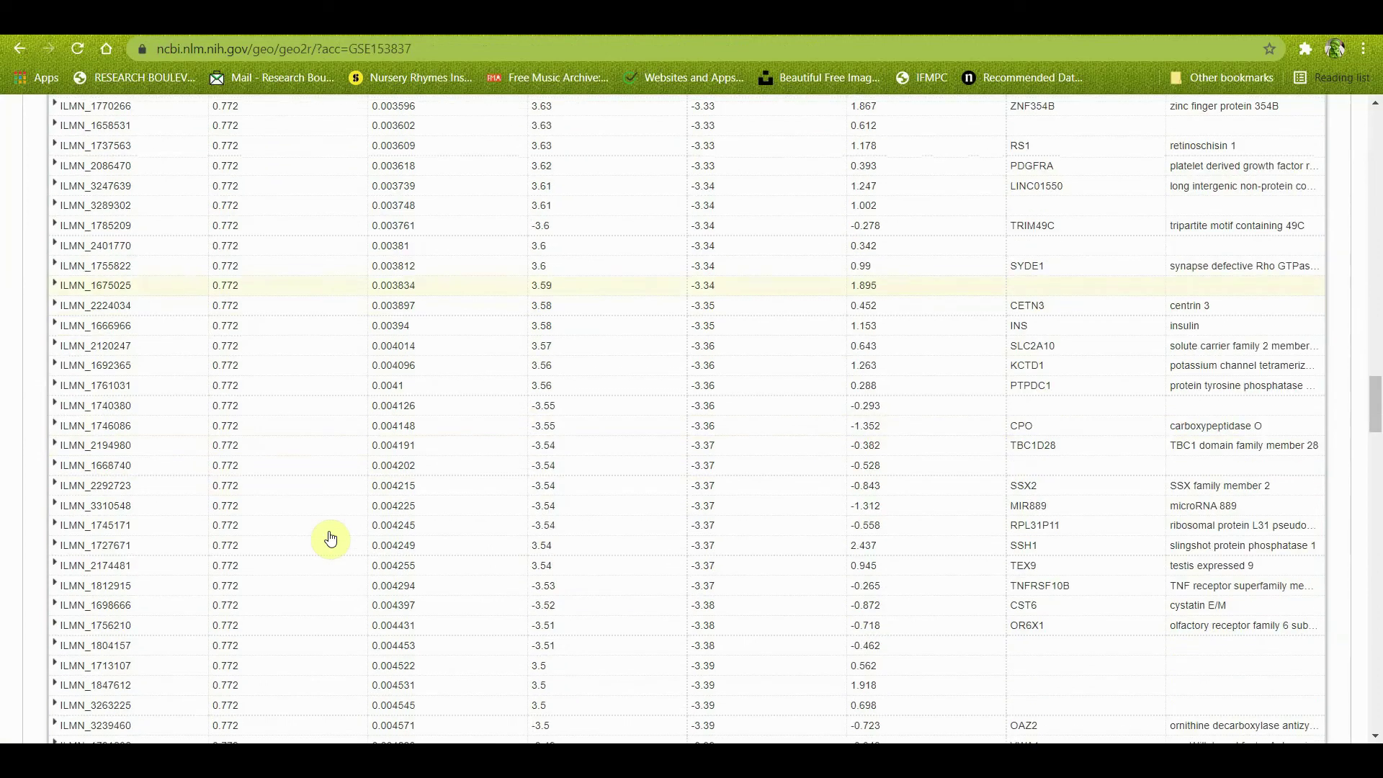
pyautogui.scroll(-15, 330, 538)
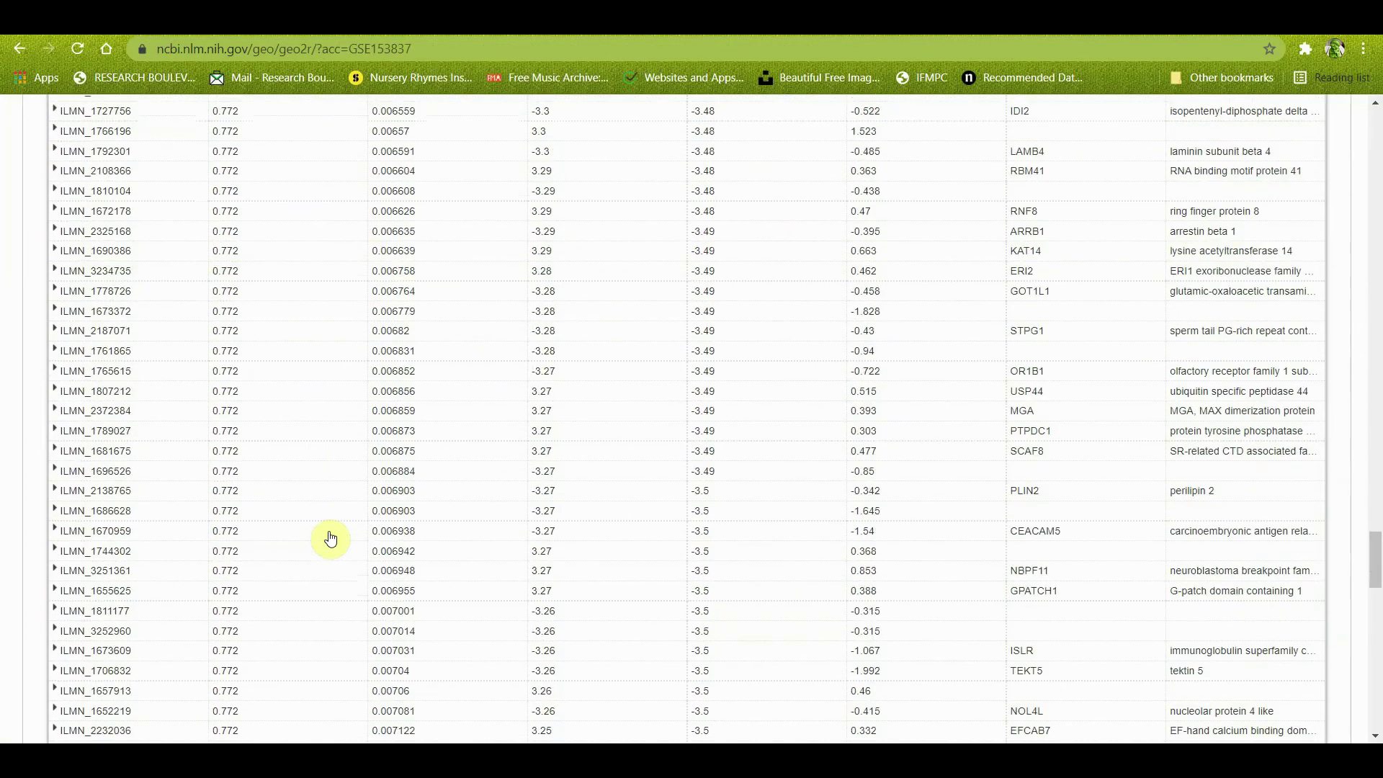
pyautogui.scroll(-15, 331, 538)
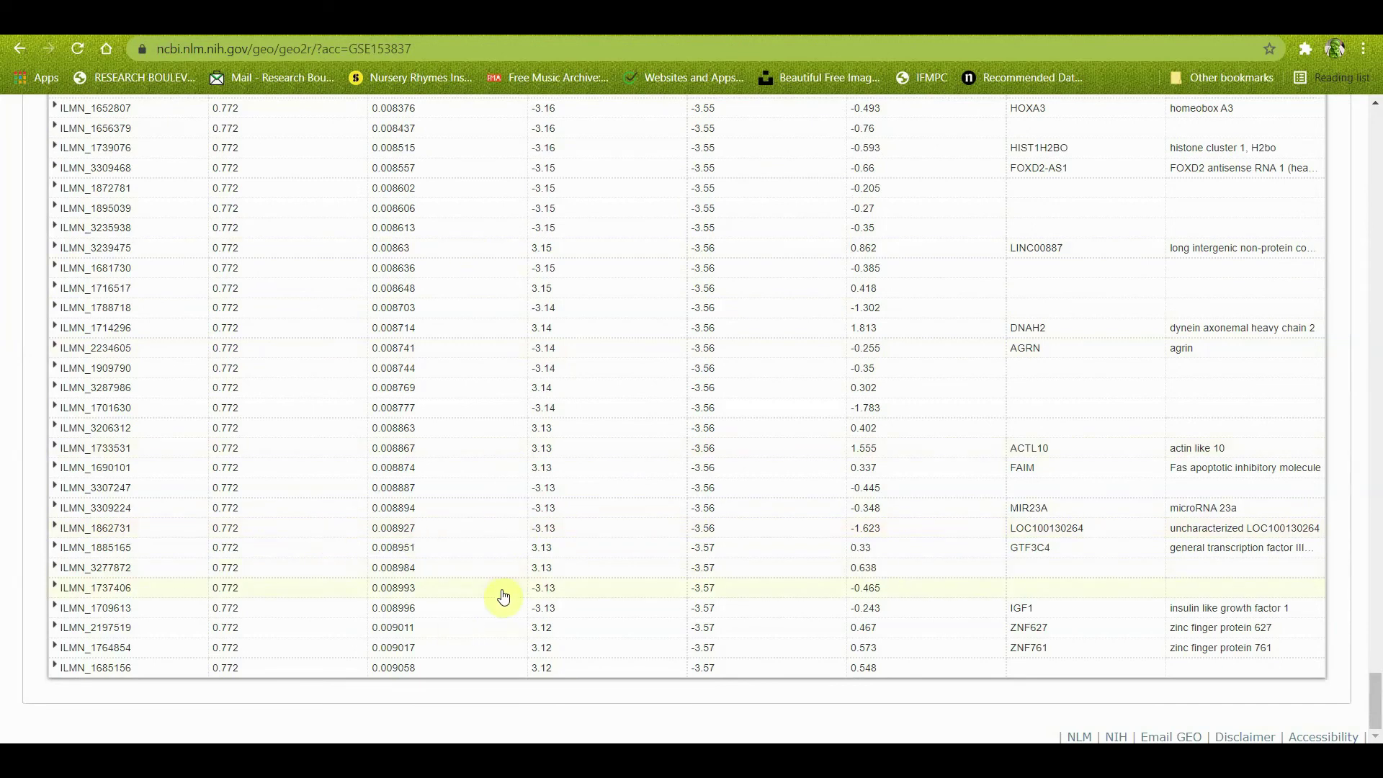
pyautogui.scroll(15, 503, 596)
pyautogui.scroll(15, 502, 596)
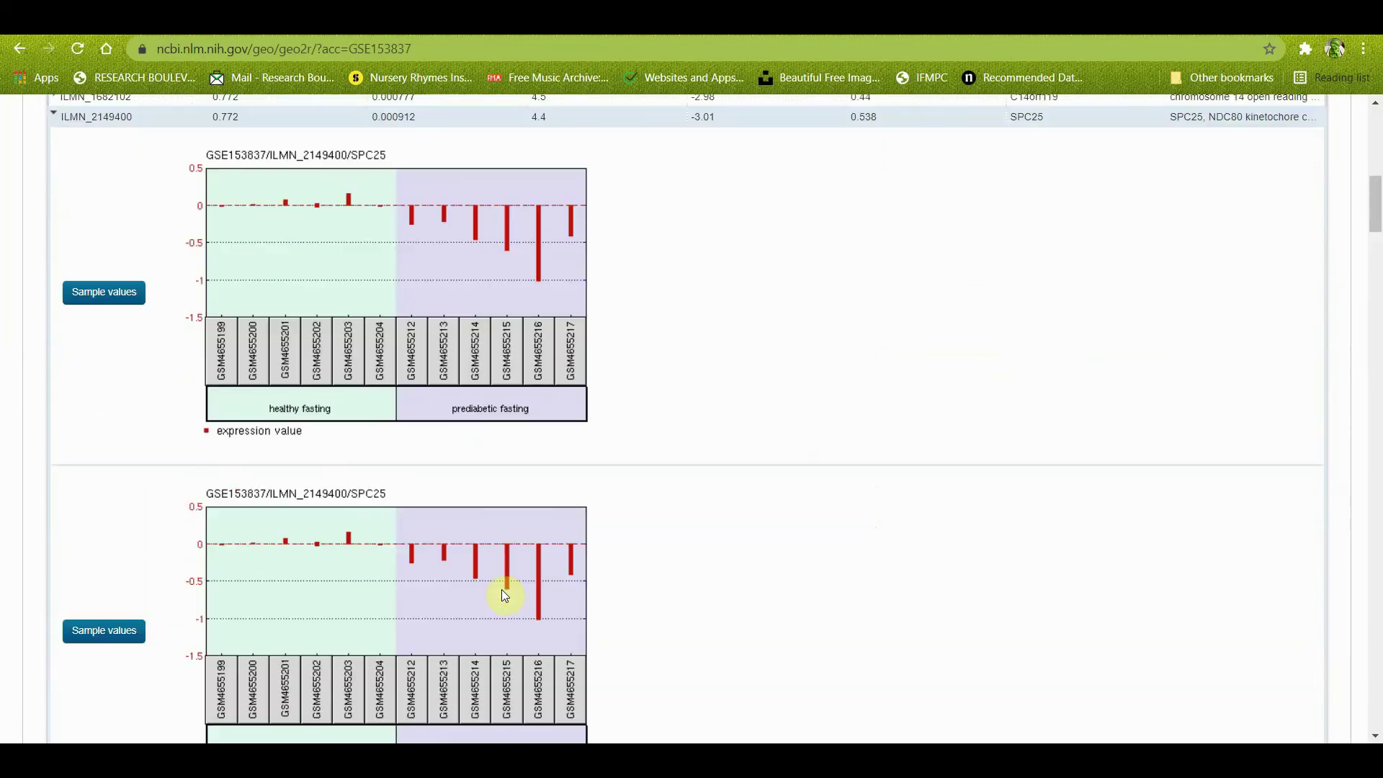
pyautogui.scroll(4, 504, 595)
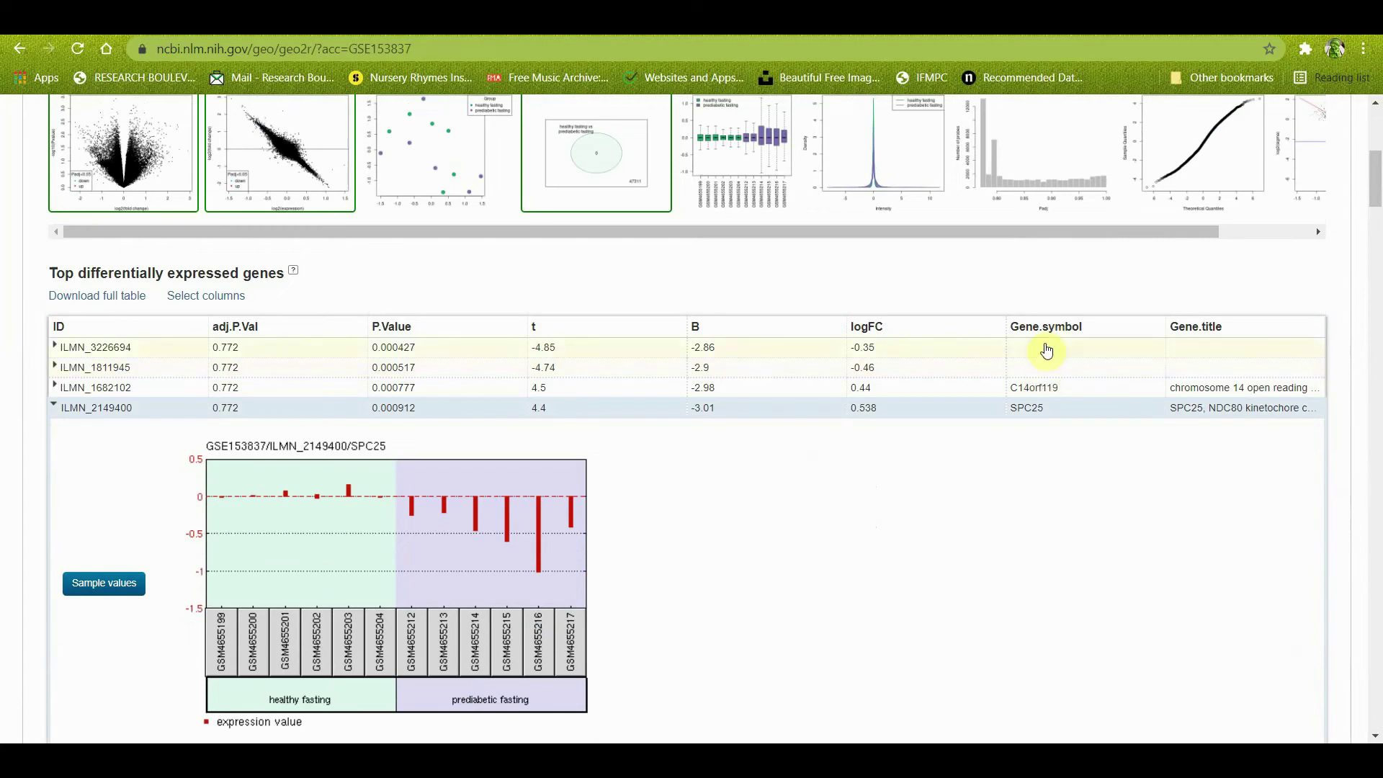
pyautogui.scroll(-5, 1056, 453)
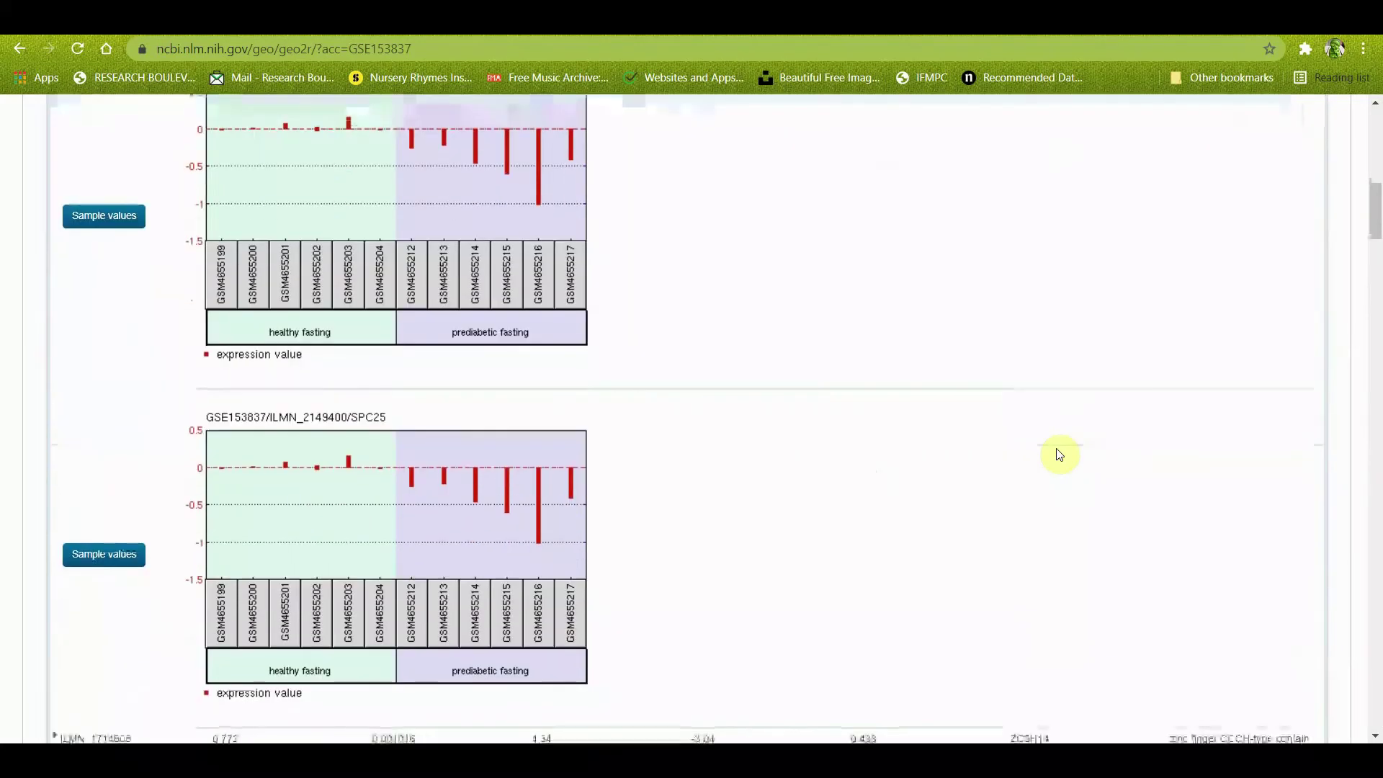
pyautogui.scroll(5, 1059, 673)
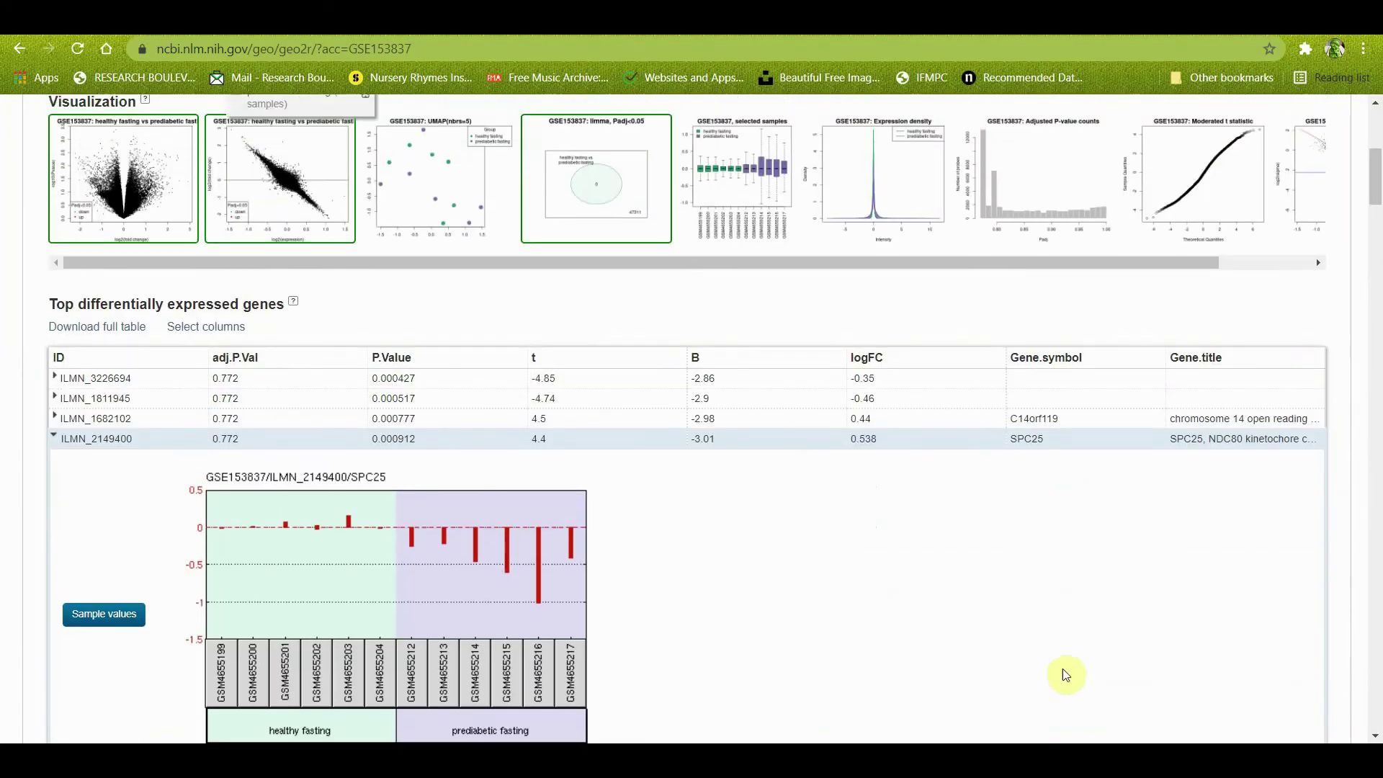
pyautogui.scroll(1, 1064, 677)
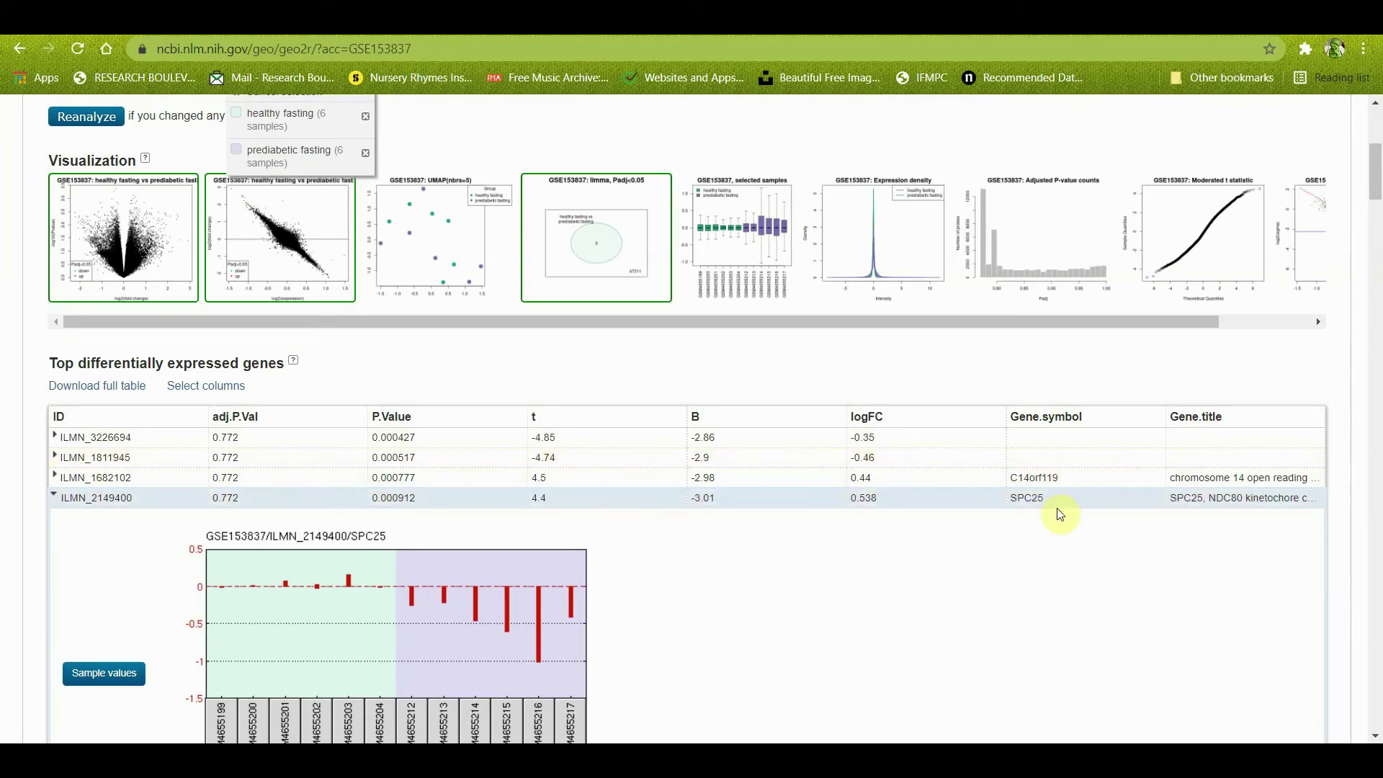
# Step: Browse the gene symbols and titles beyond the SPC25 and CHAT profiles, and return to the start of the results
pyautogui.scroll(-4, 1056, 506)
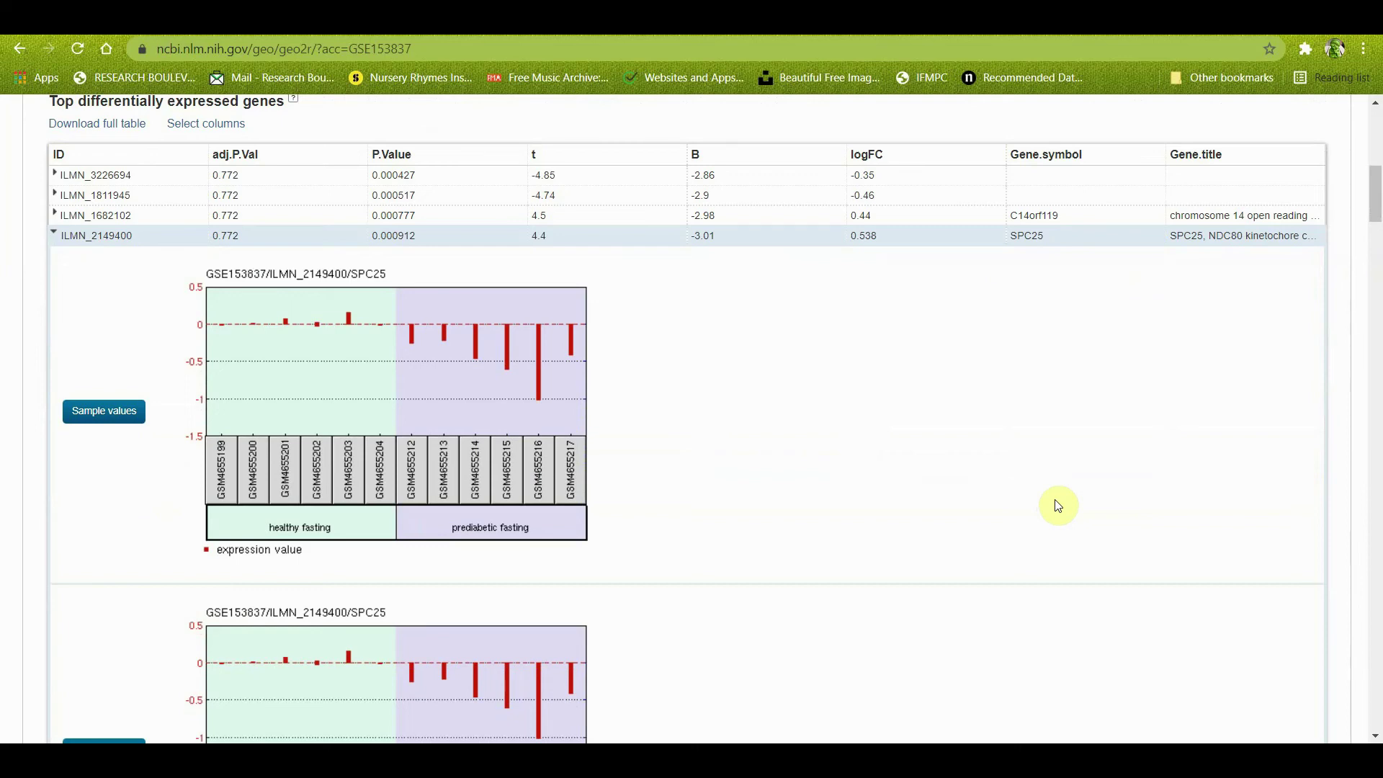
pyautogui.scroll(-8, 1058, 506)
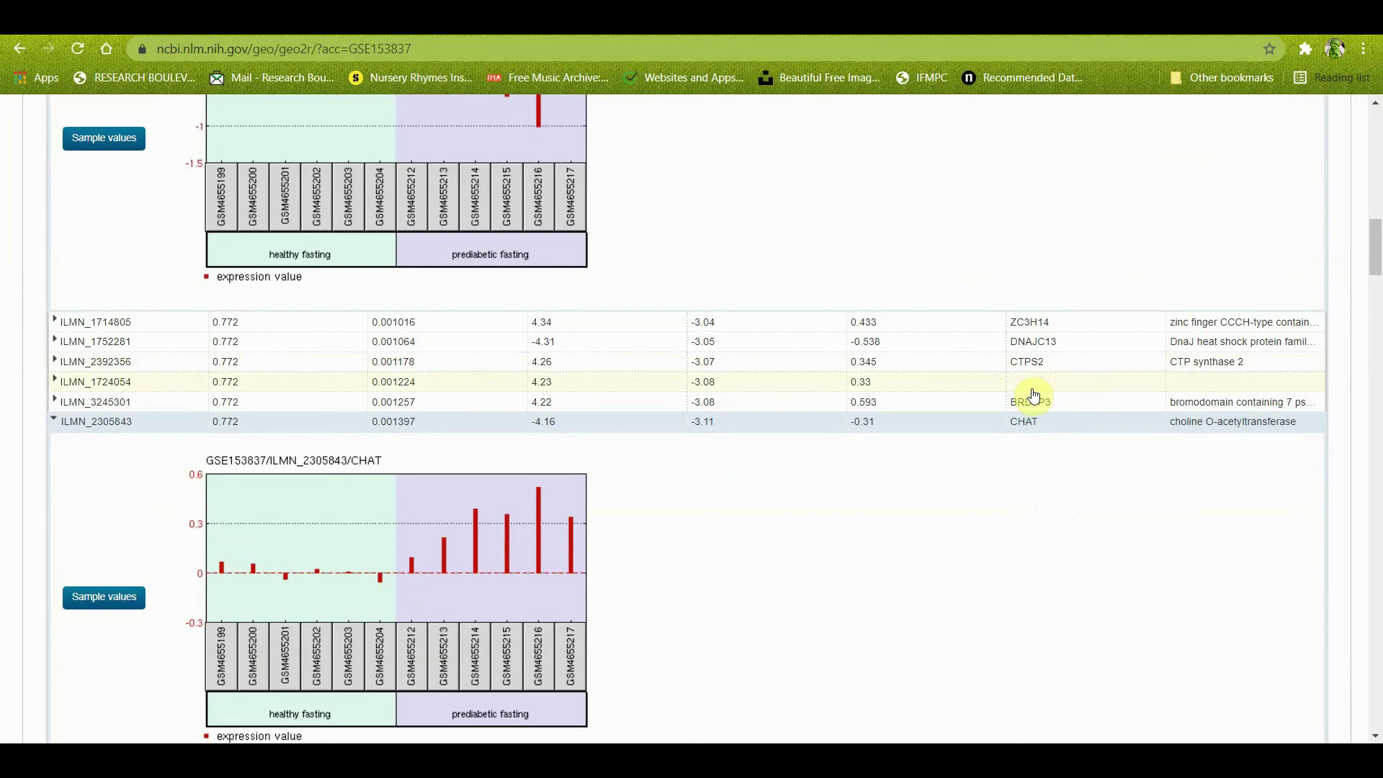
pyautogui.scroll(-9, 1115, 478)
pyautogui.scroll(-18, 1114, 479)
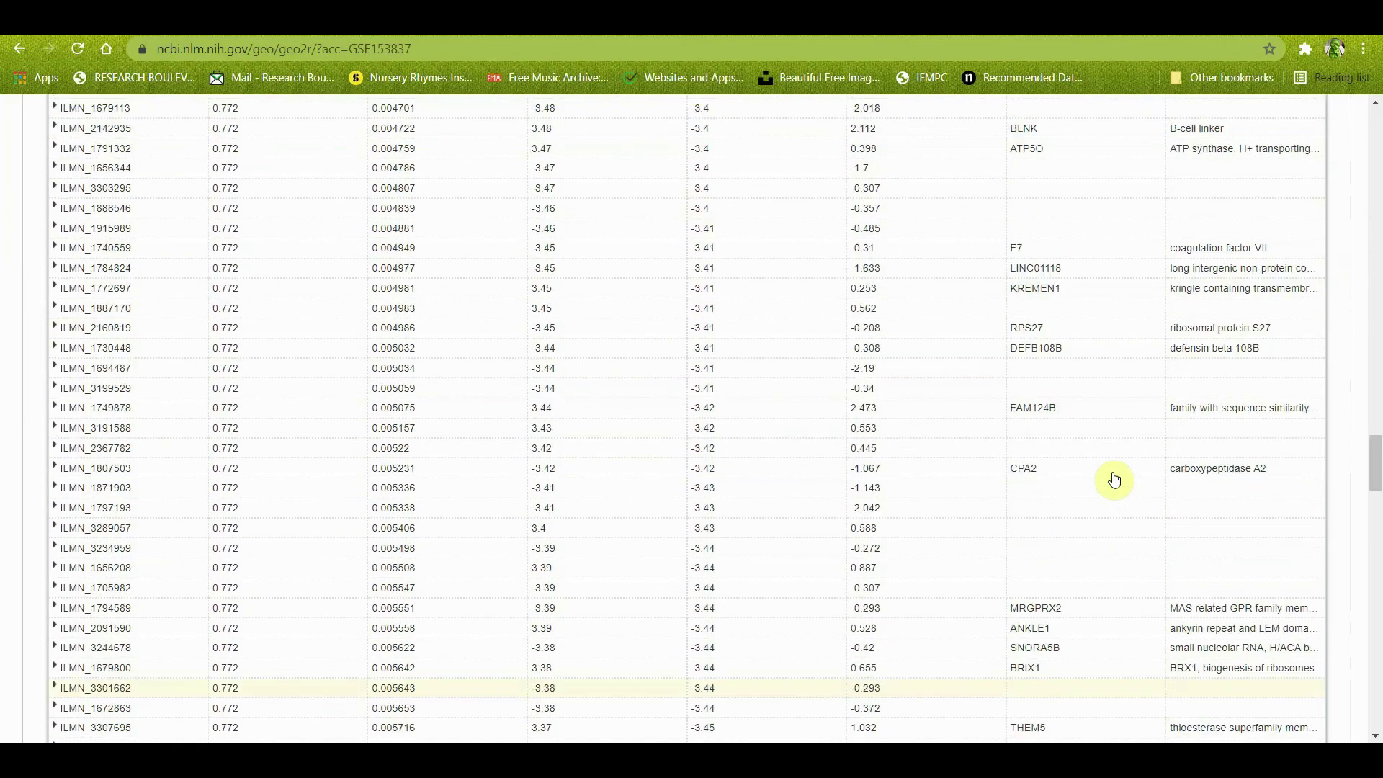
pyautogui.scroll(20, 1115, 479)
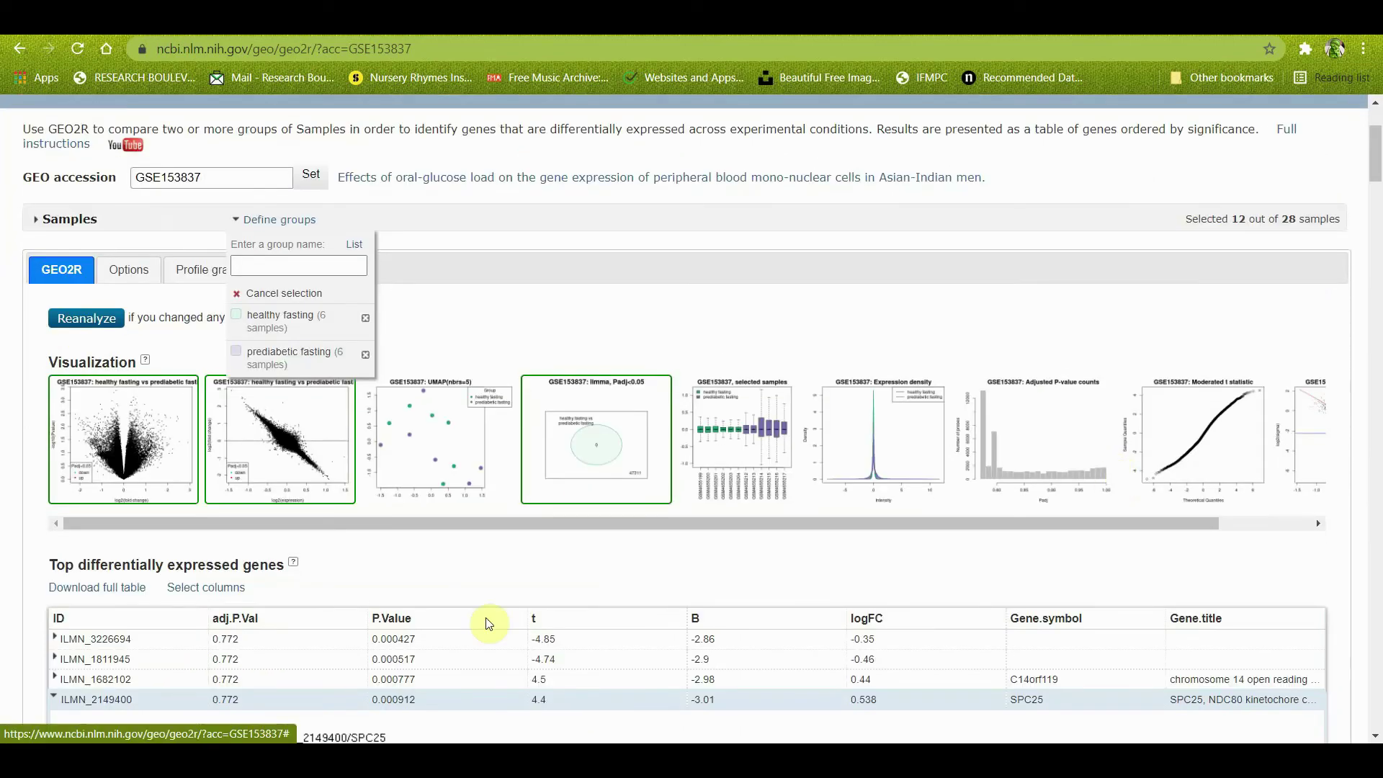
# Step: Show the GO:Function and GO:Process columns in the top genes table and remove the Adj P-value, B-value and logFC columns
pyautogui.scroll(-3, 489, 624)
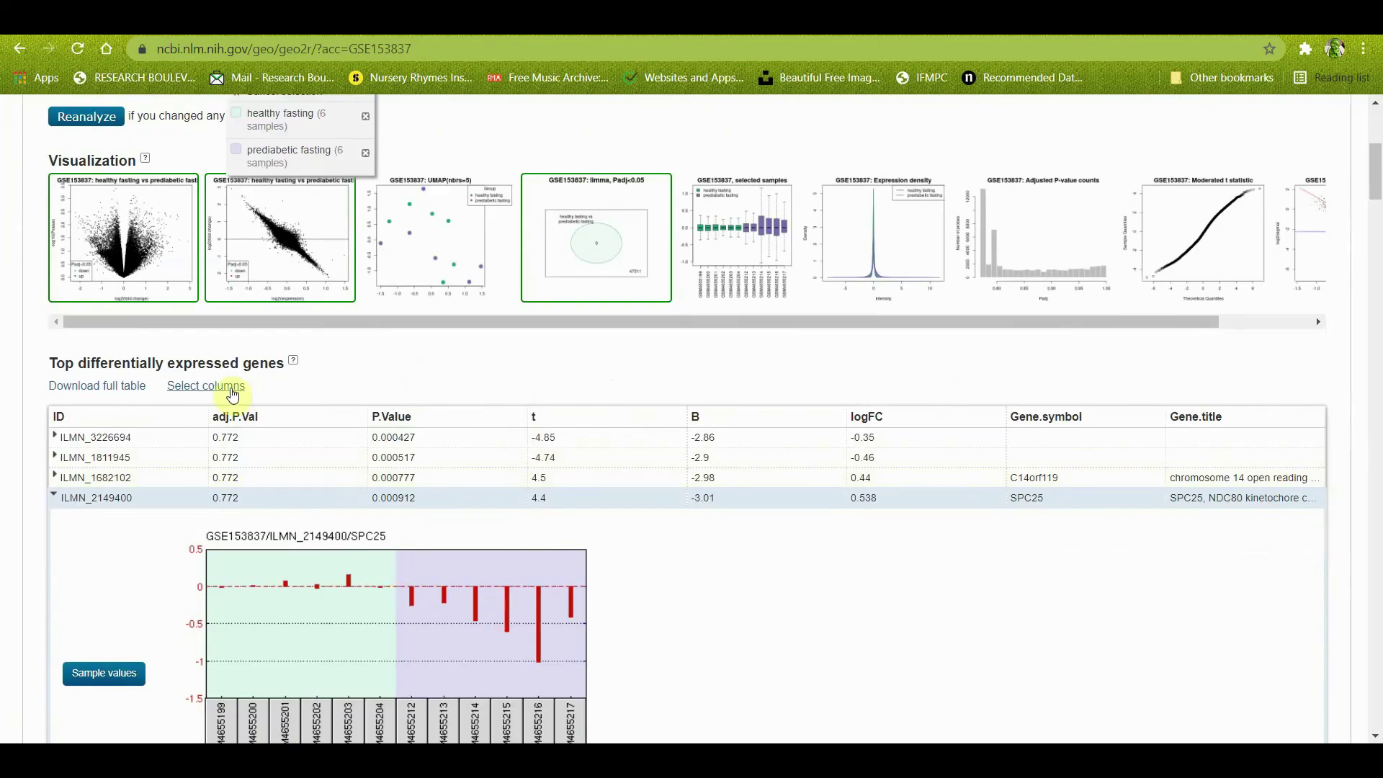
pyautogui.click(234, 390)
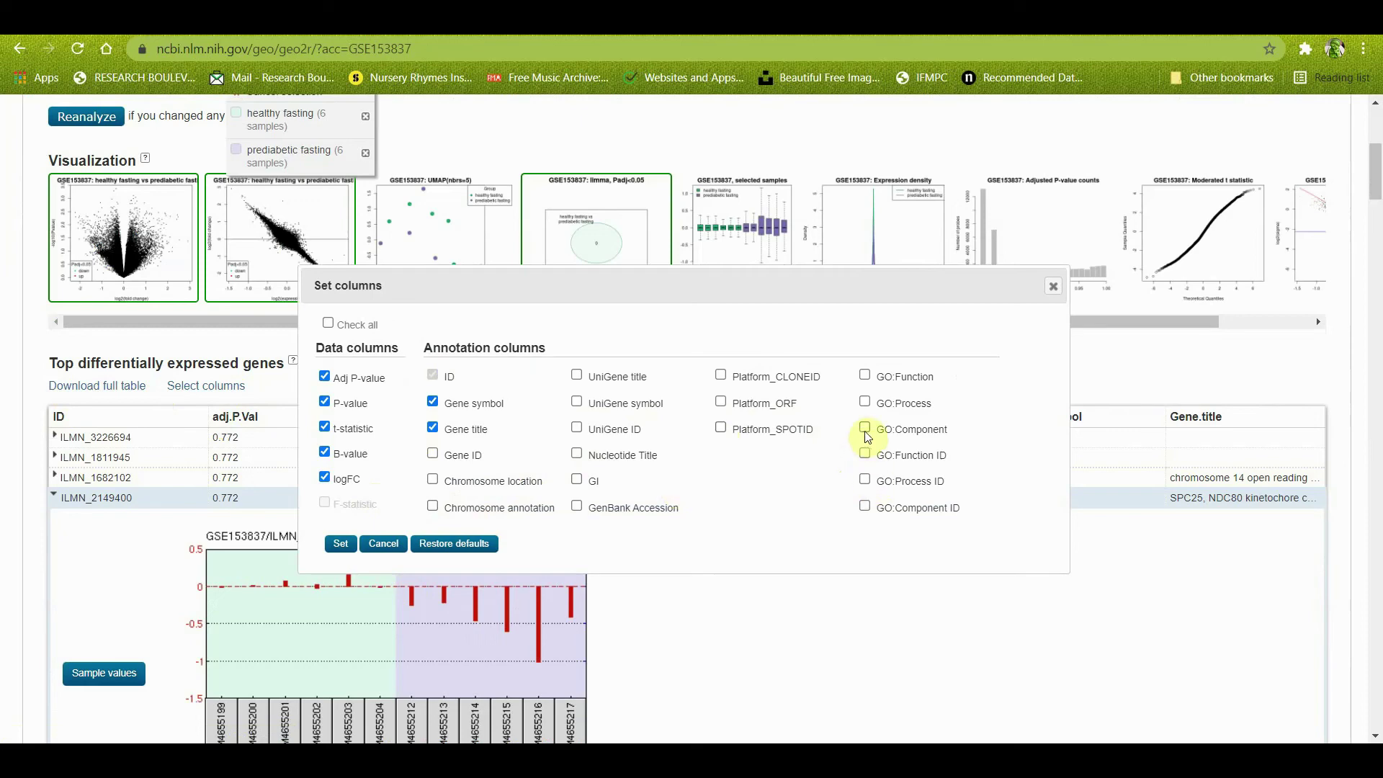
pyautogui.click(866, 403)
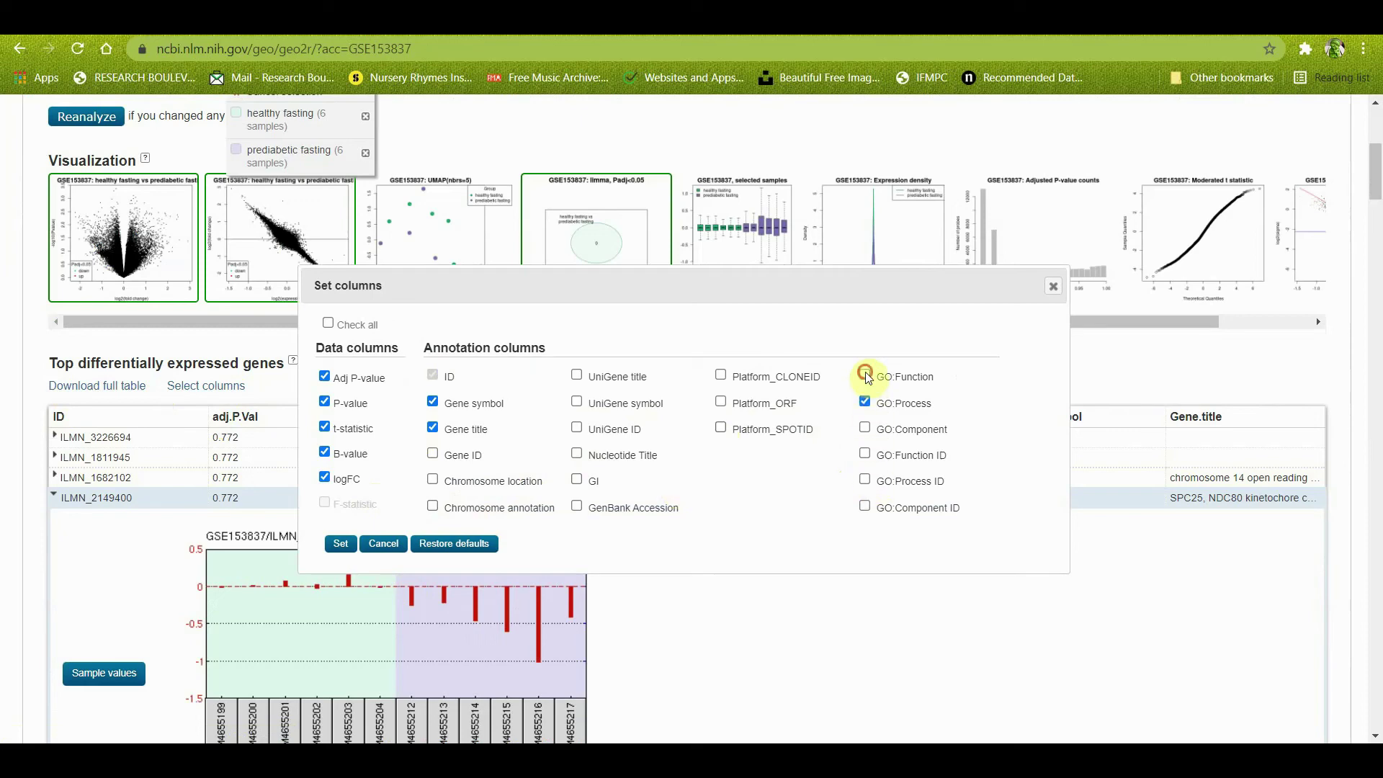
pyautogui.click(865, 375)
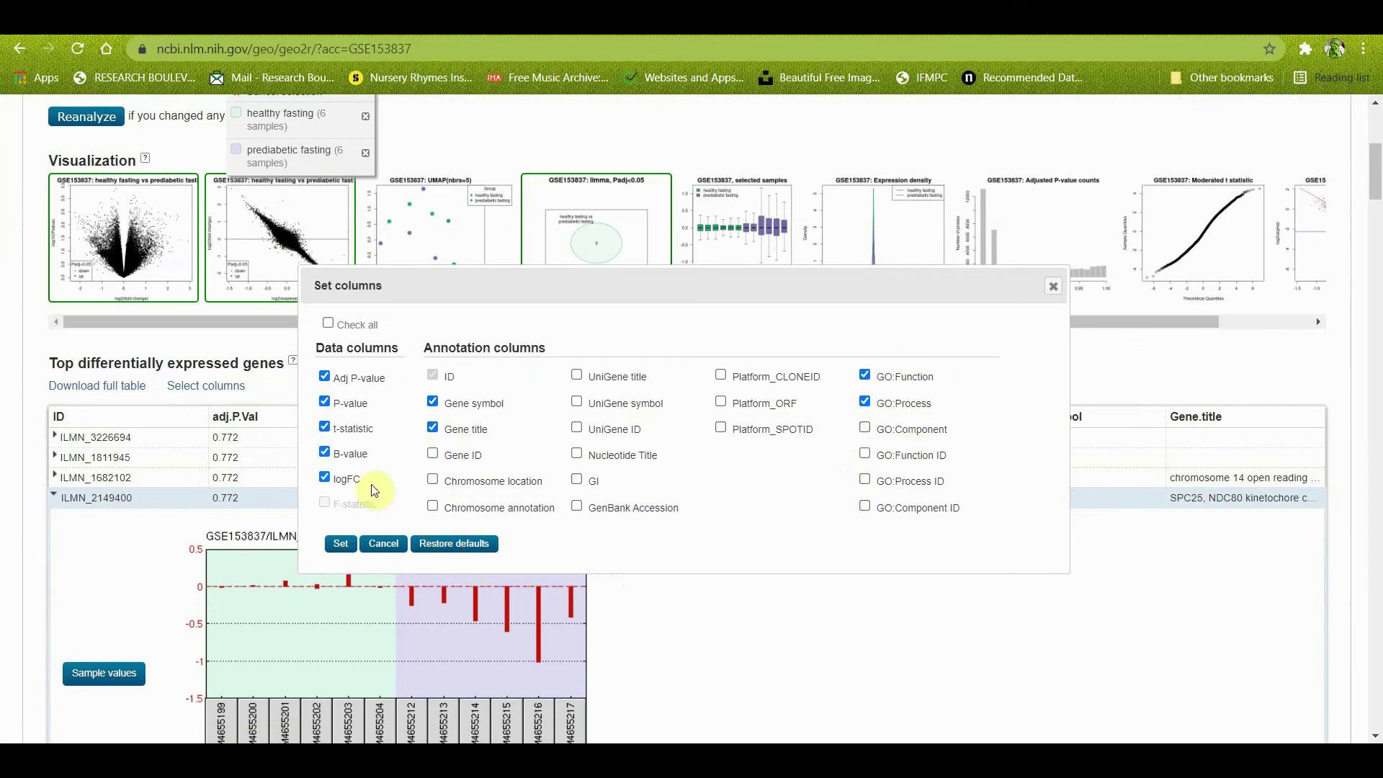
pyautogui.click(325, 477)
pyautogui.click(323, 452)
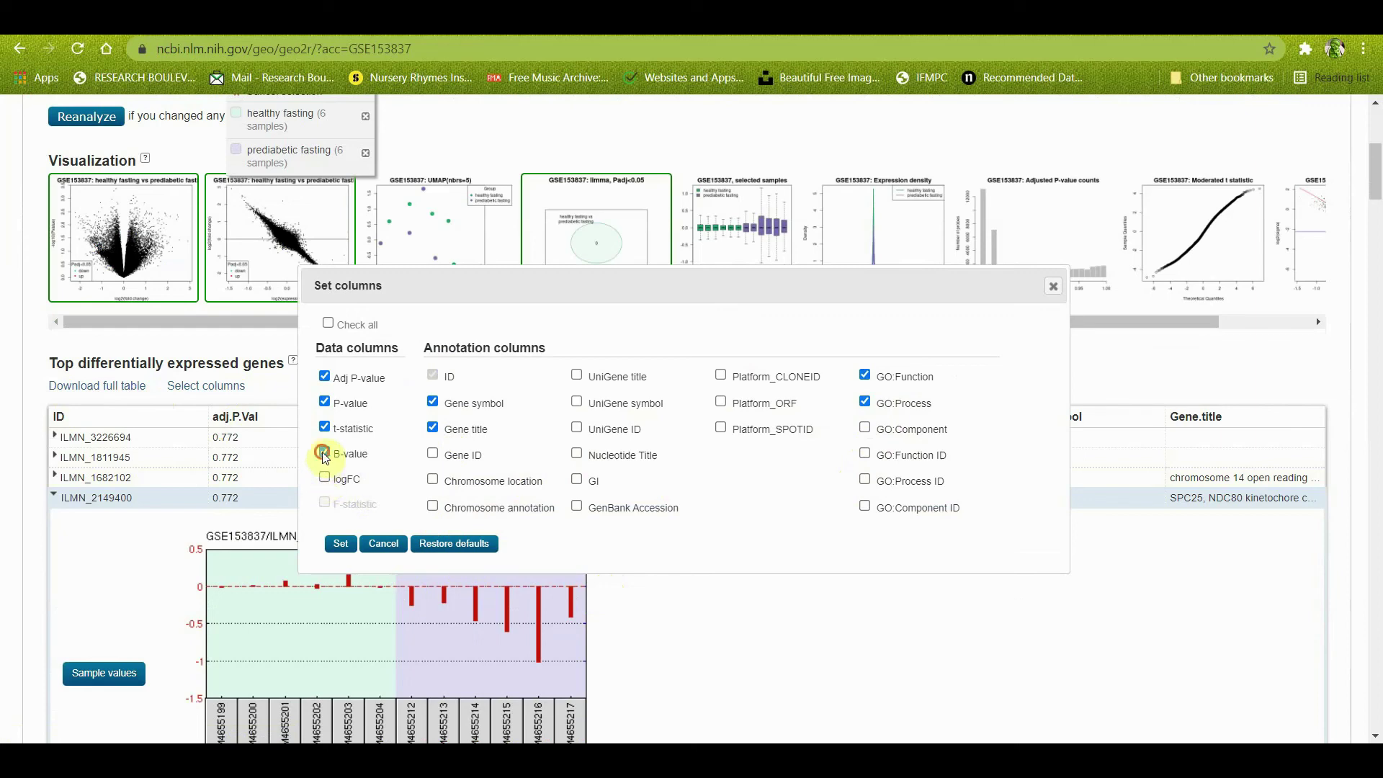
pyautogui.click(324, 376)
pyautogui.click(343, 545)
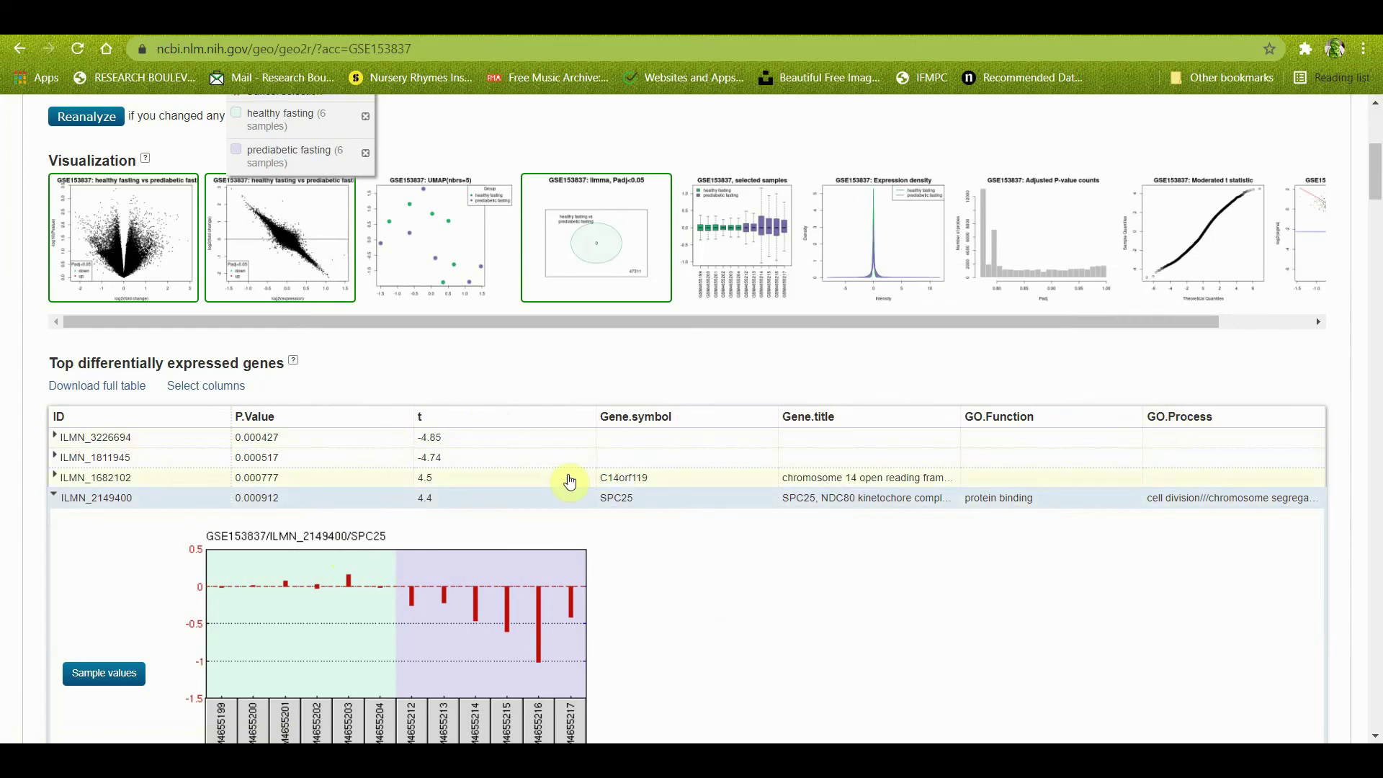
# Step: Examine the GO function and process annotations of the genes down the table, and return to the SPC25 entry
pyautogui.scroll(-3, 1074, 603)
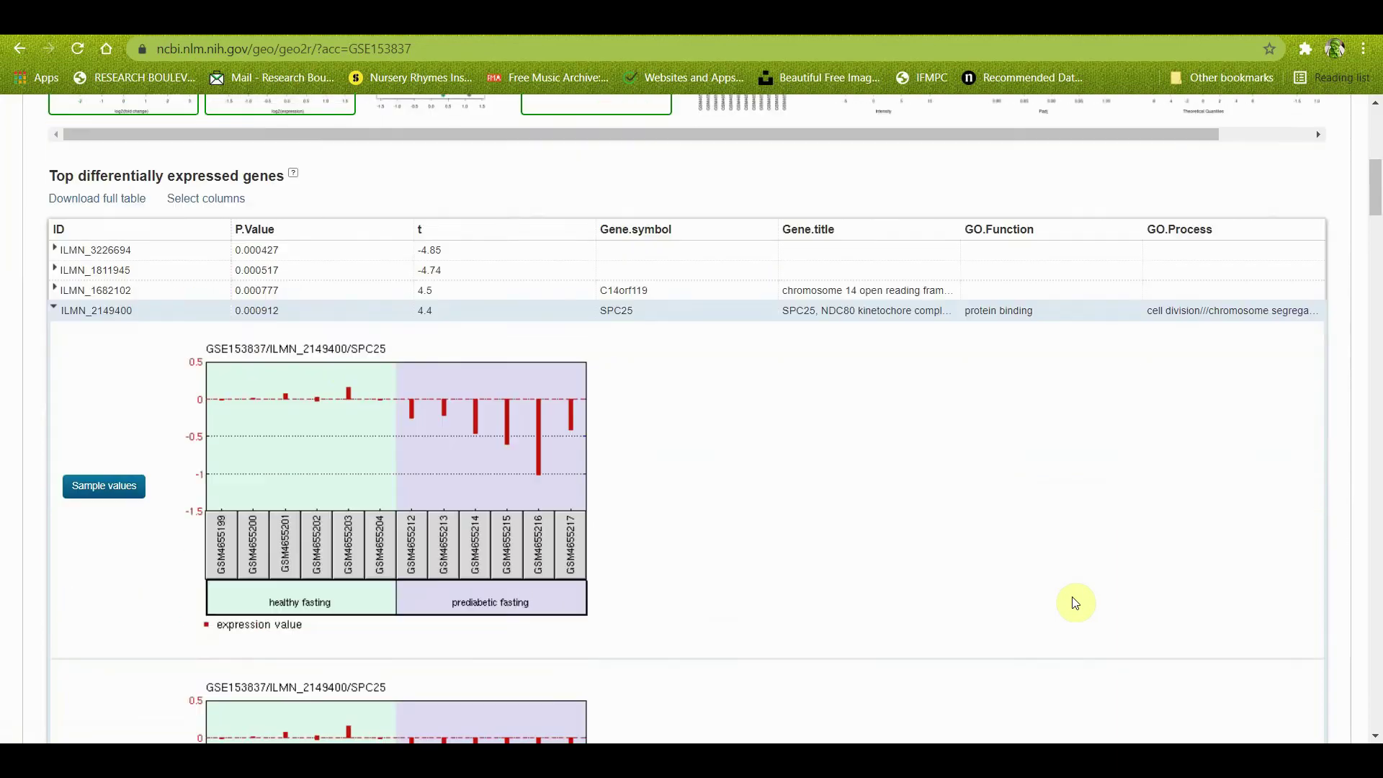
pyautogui.scroll(-10, 1075, 603)
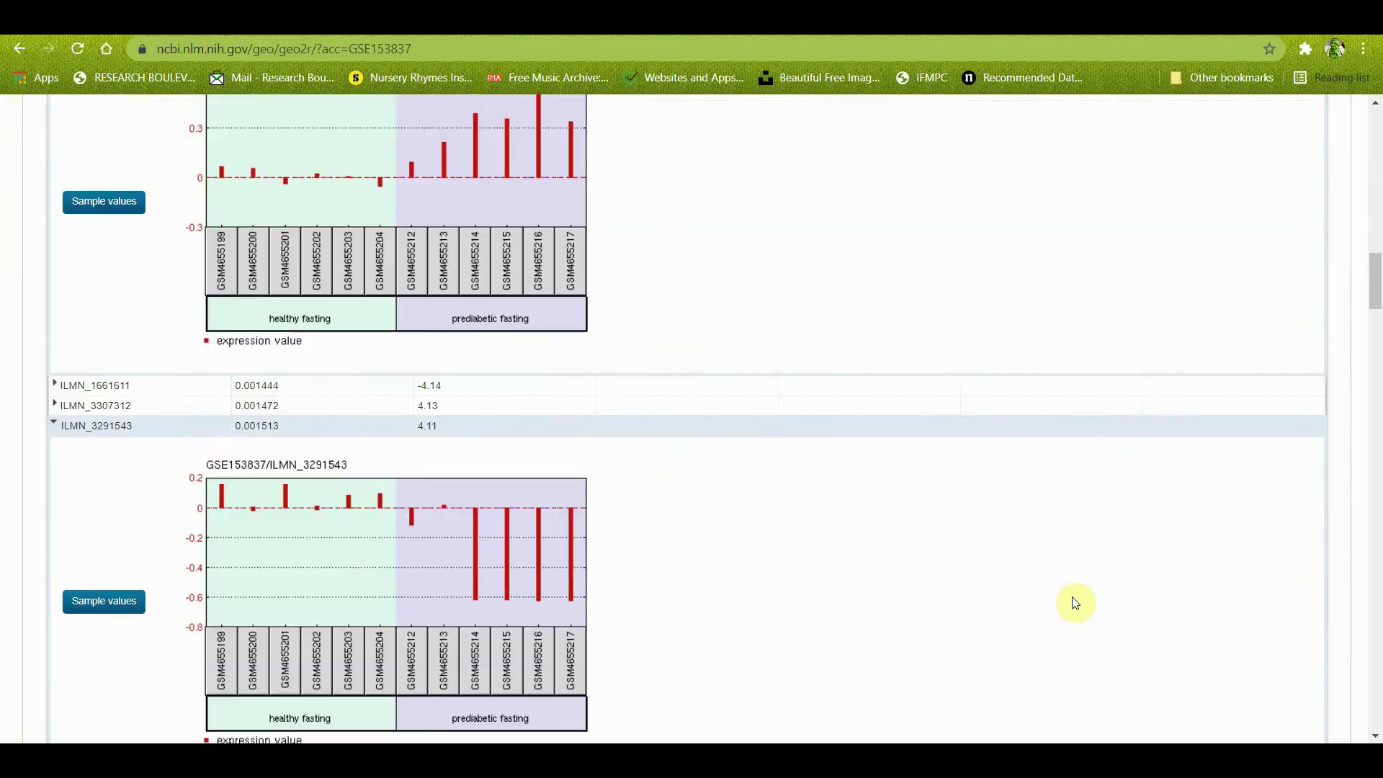
pyautogui.scroll(-10, 1075, 603)
pyautogui.scroll(-5, 1073, 604)
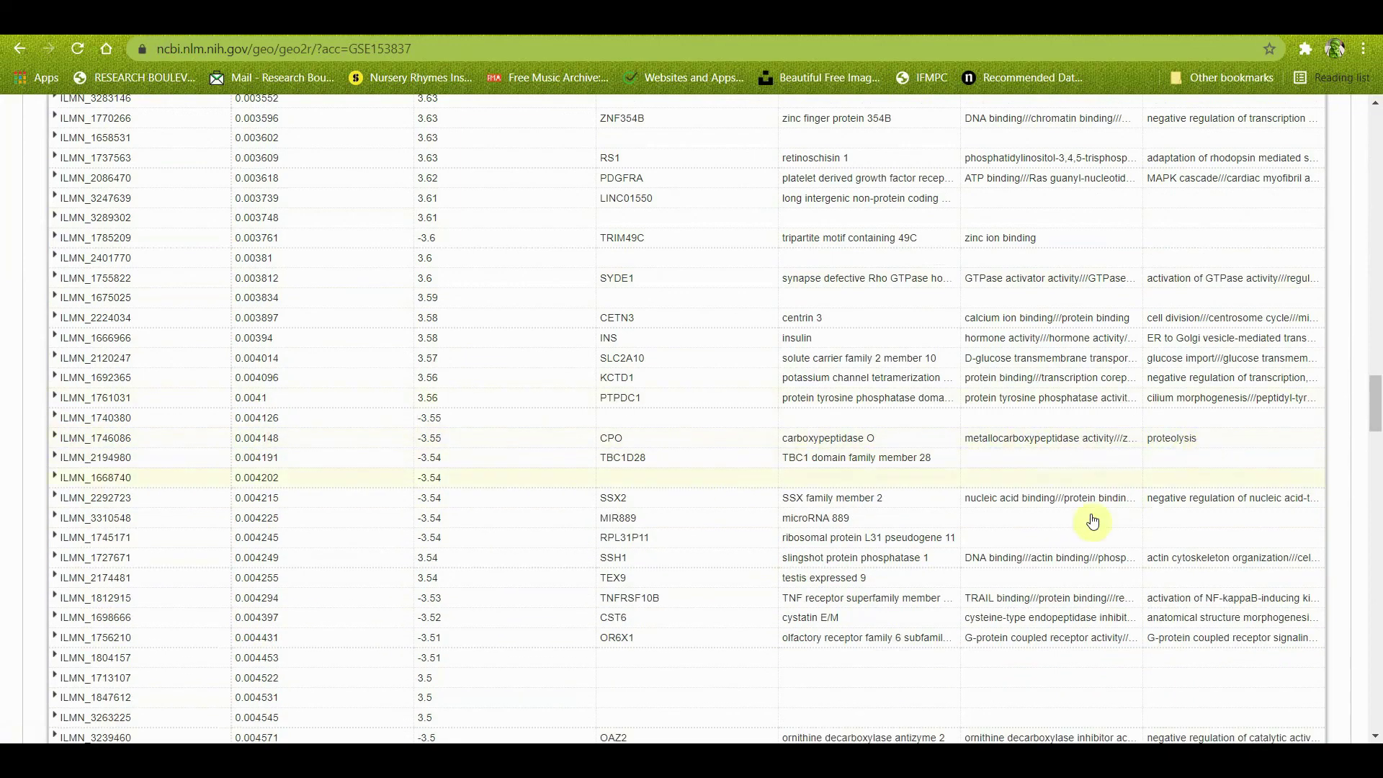
pyautogui.scroll(-8, 1091, 519)
pyautogui.scroll(-5, 1093, 521)
pyautogui.scroll(20, 1093, 520)
pyautogui.scroll(15, 1093, 520)
pyautogui.scroll(5, 1093, 520)
pyautogui.scroll(-3, 1093, 520)
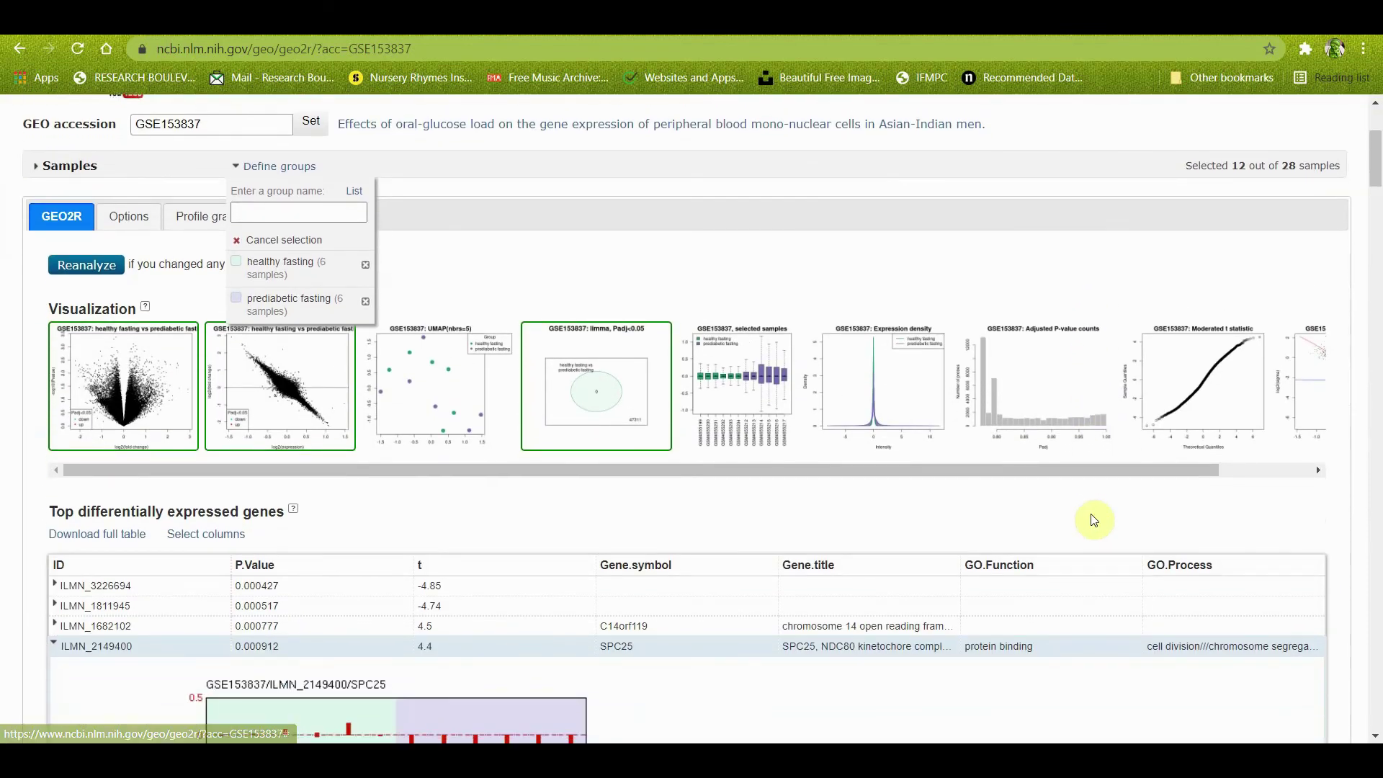
pyautogui.scroll(-2, 1004, 559)
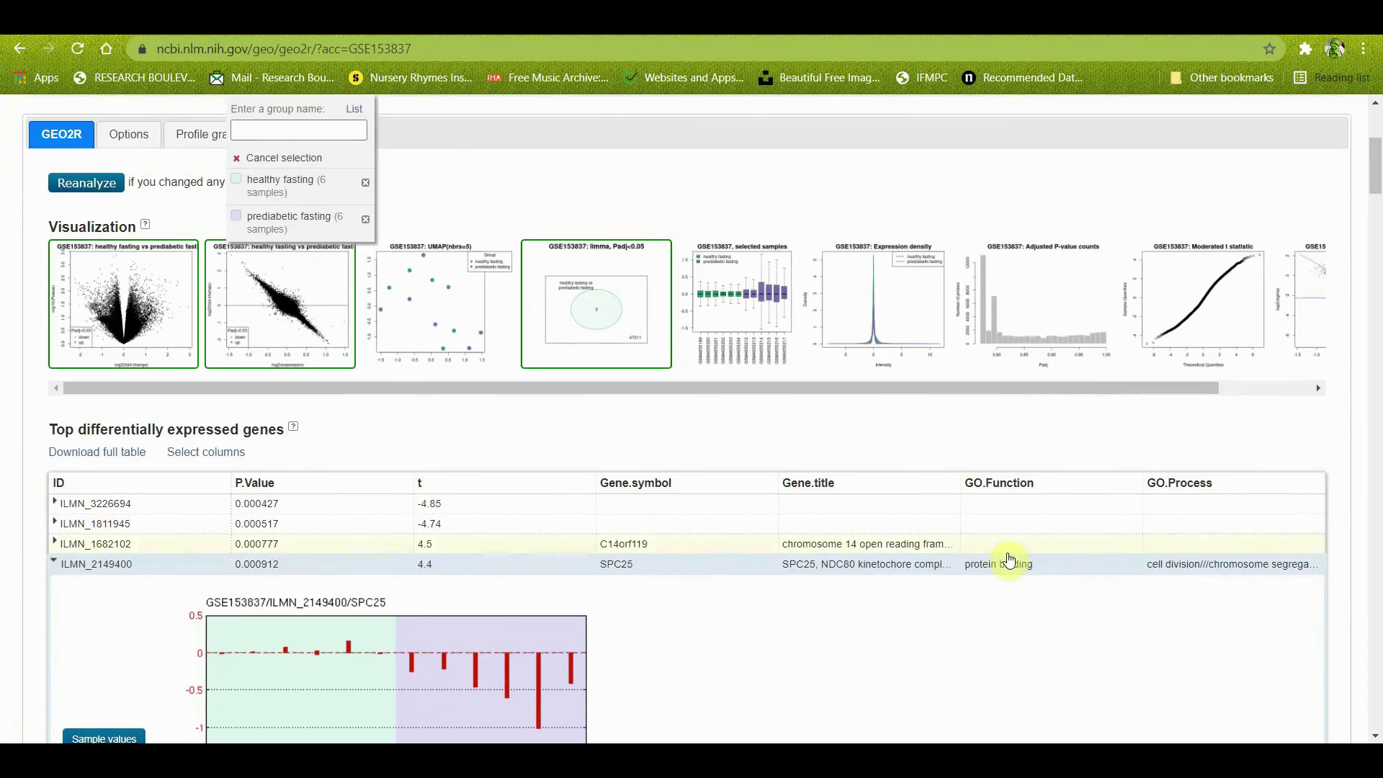
pyautogui.scroll(-3, 1008, 559)
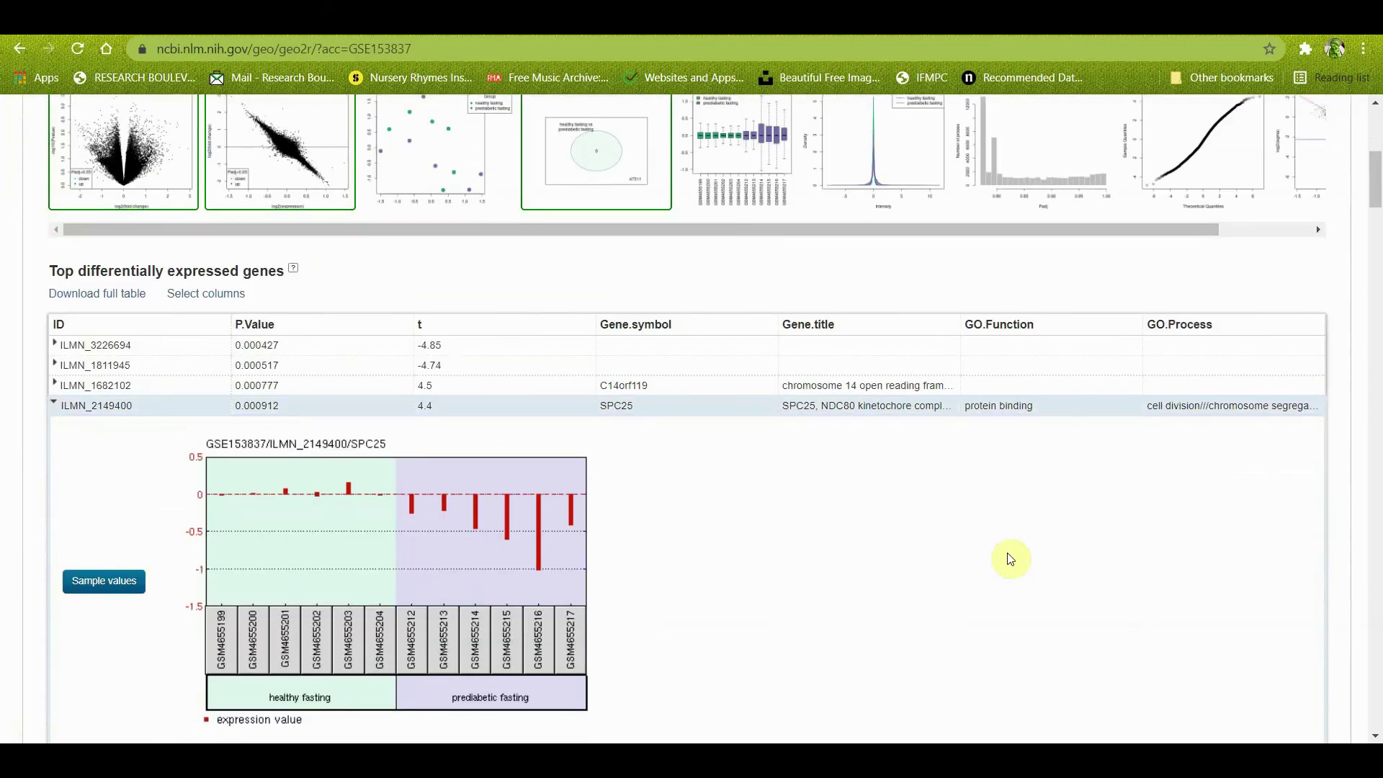